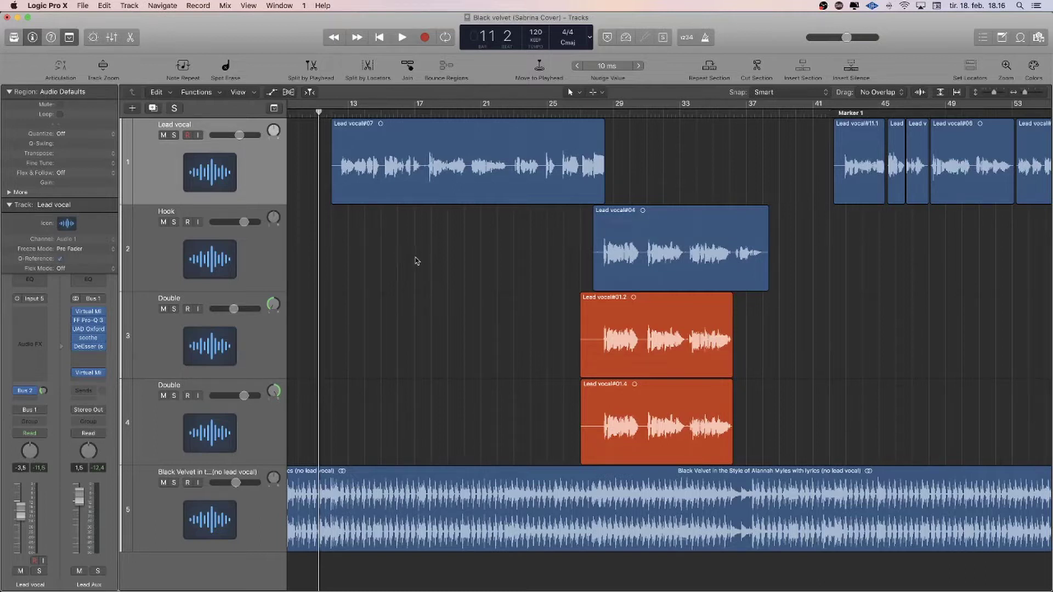
Step: Play the full mix from bar 12 through the first phrases of the lead vocal, and stop playback
{"action": "left_click_drag", "start_coordinate": [319, 110], "coordinate": [331, 112]}
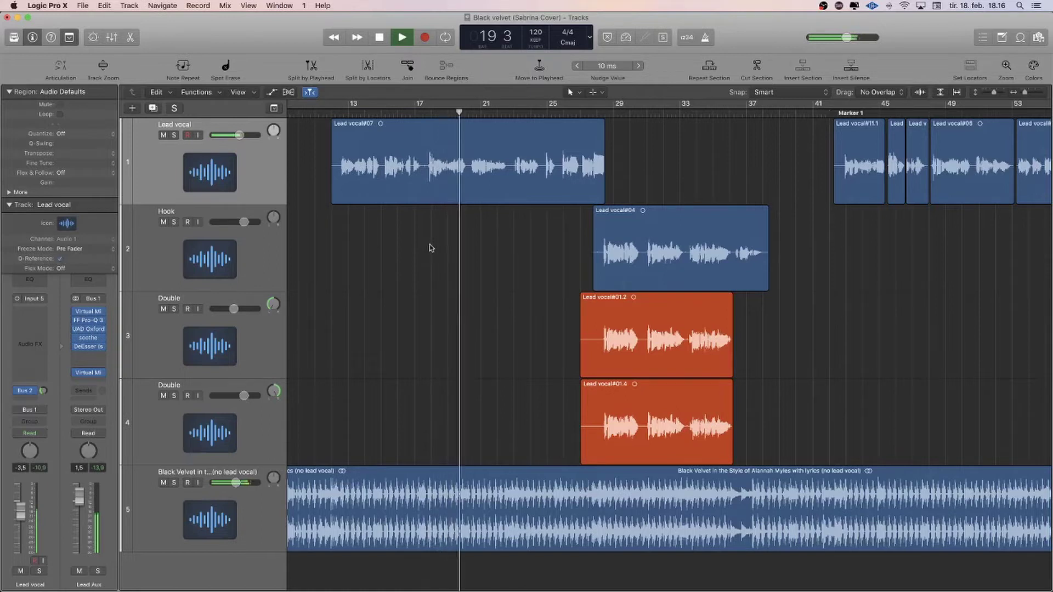
{"action": "key", "text": "space"}
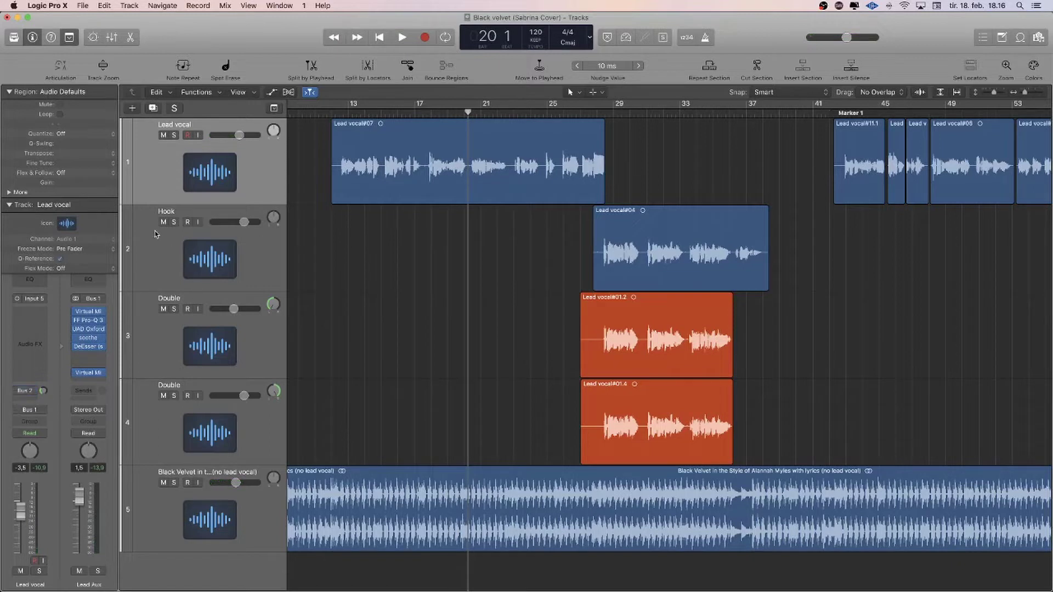
Step: Solo the Lead vocal track and play its first phrases from around bar 12
{"action": "left_click", "coordinate": [339, 114]}
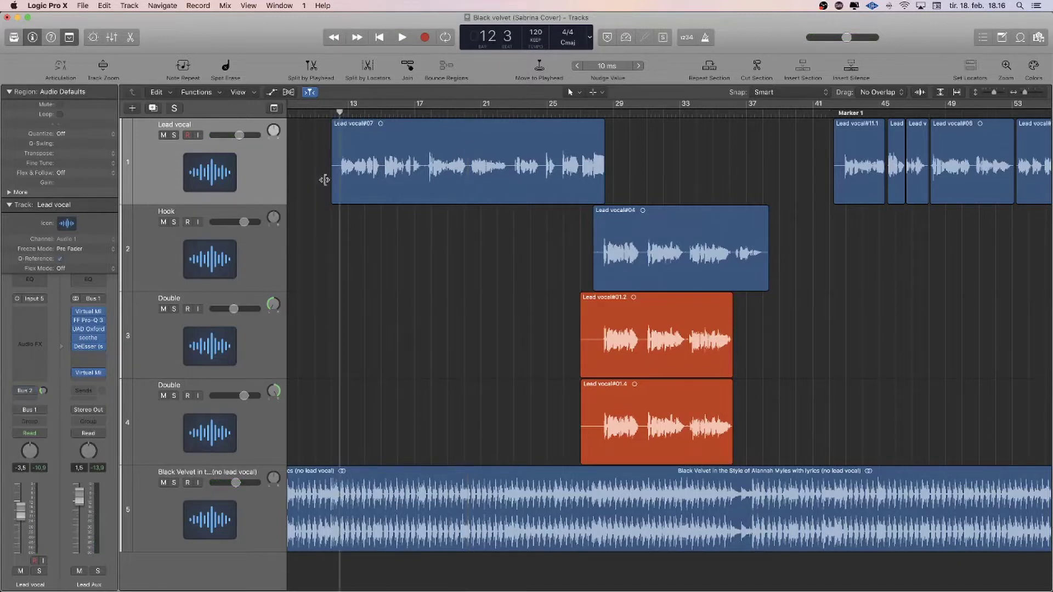
{"action": "left_click", "coordinate": [172, 135]}
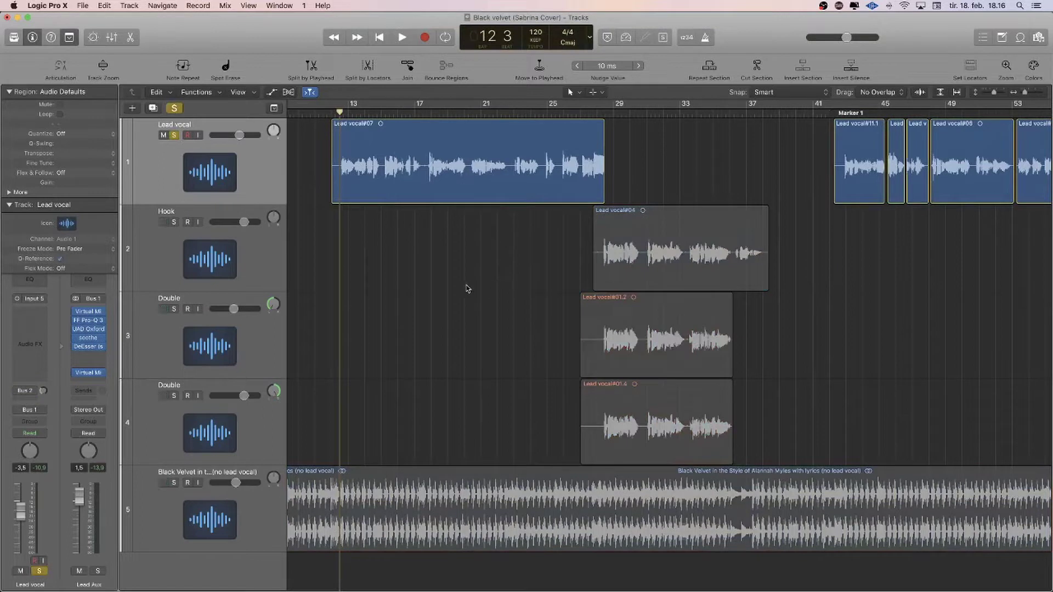
{"action": "key", "text": "space"}
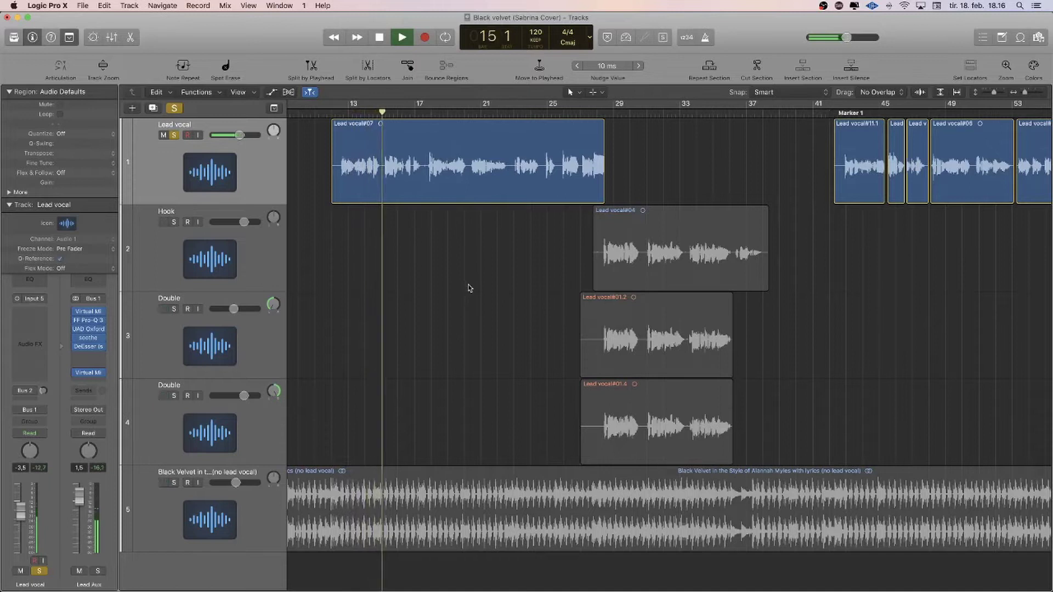
{"action": "key", "text": "space"}
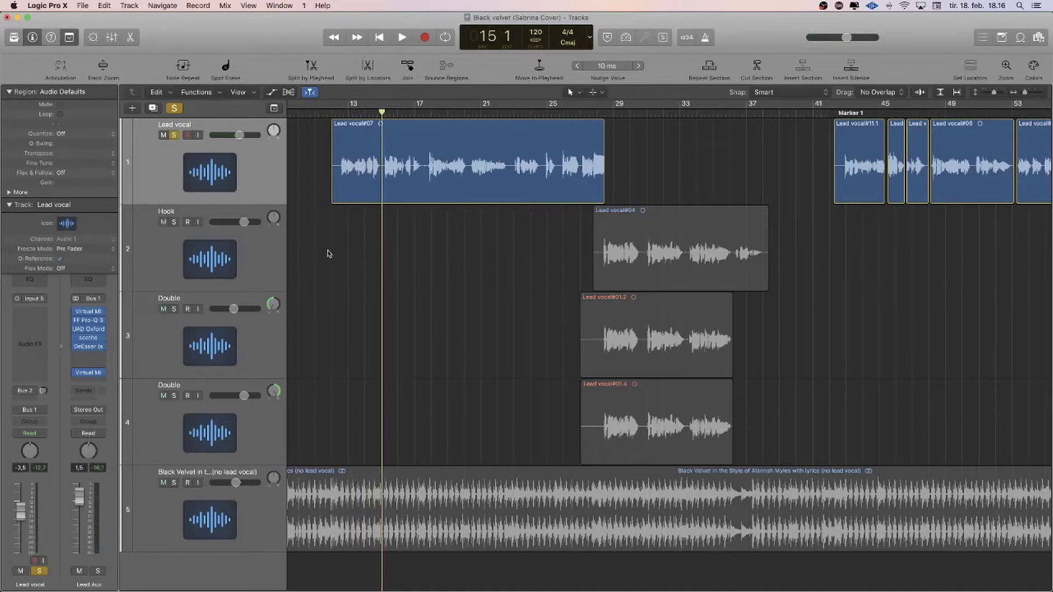
Step: Insert a stereo UAD UA 1176LN Rev E after the de-esser on Lead Aux and place its window over the arrangement
{"action": "left_click", "coordinate": [103, 358]}
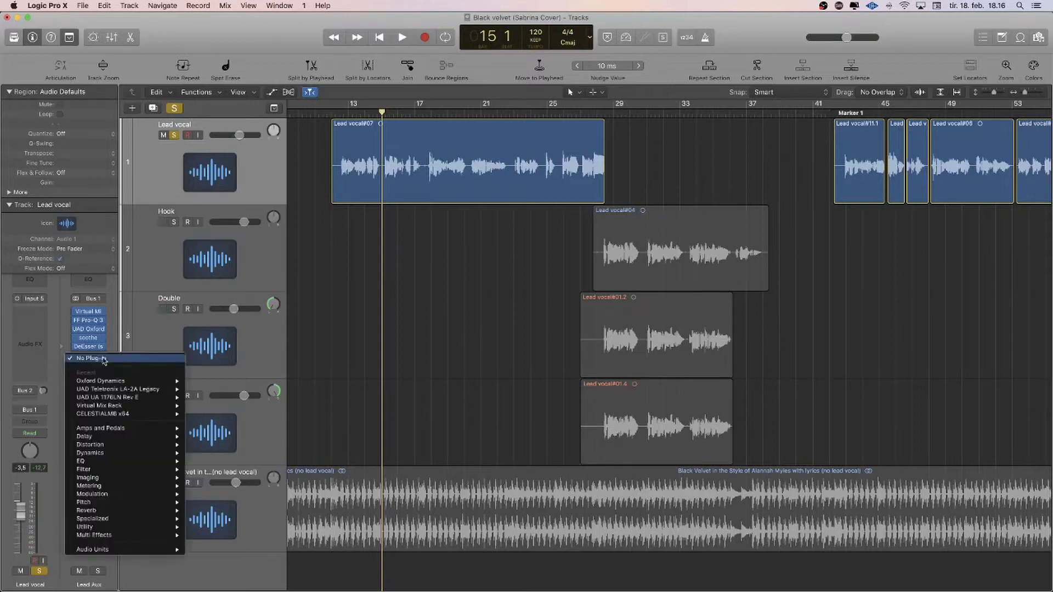
{"action": "mouse_move", "coordinate": [134, 399]}
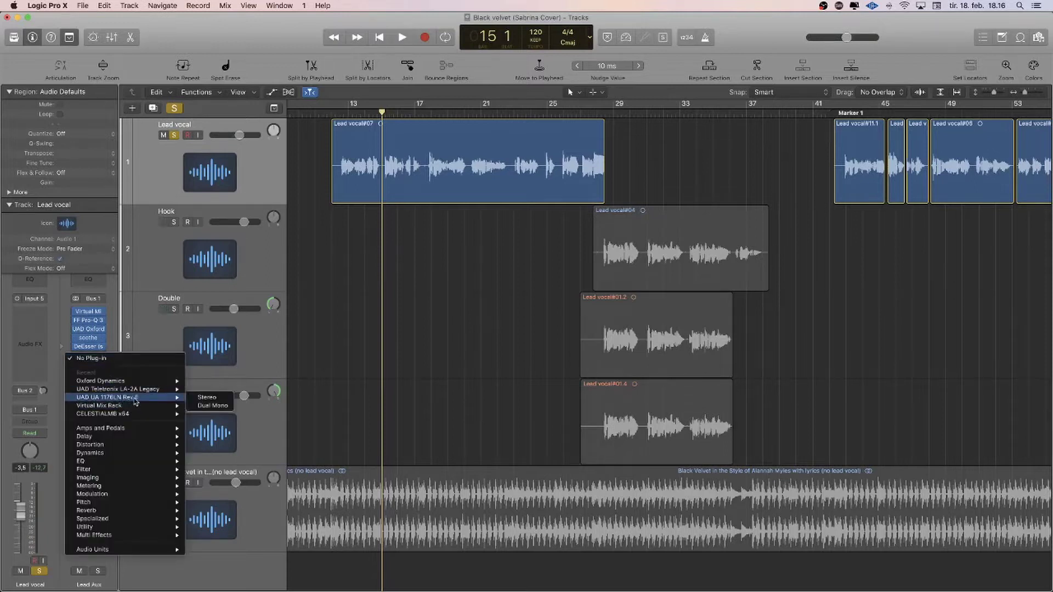
{"action": "left_click", "coordinate": [209, 397]}
{"action": "left_click_drag", "start_coordinate": [281, 36], "coordinate": [568, 247]}
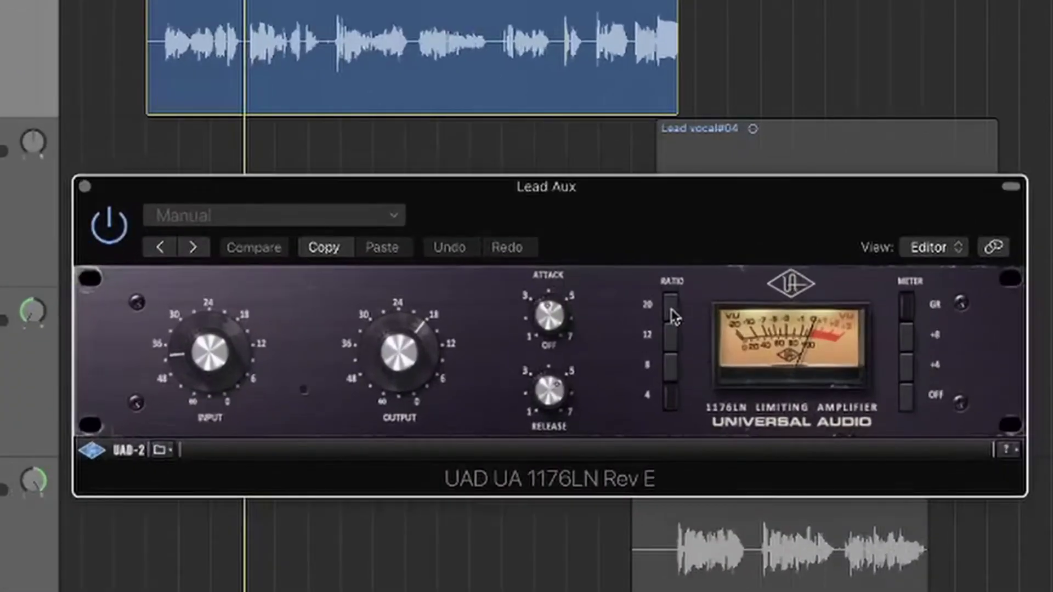
Step: Set the 1176LN's ratio to 20, input to about 28 and output to about 24, compare its effect, and close the plug-in
{"action": "left_click", "coordinate": [673, 313]}
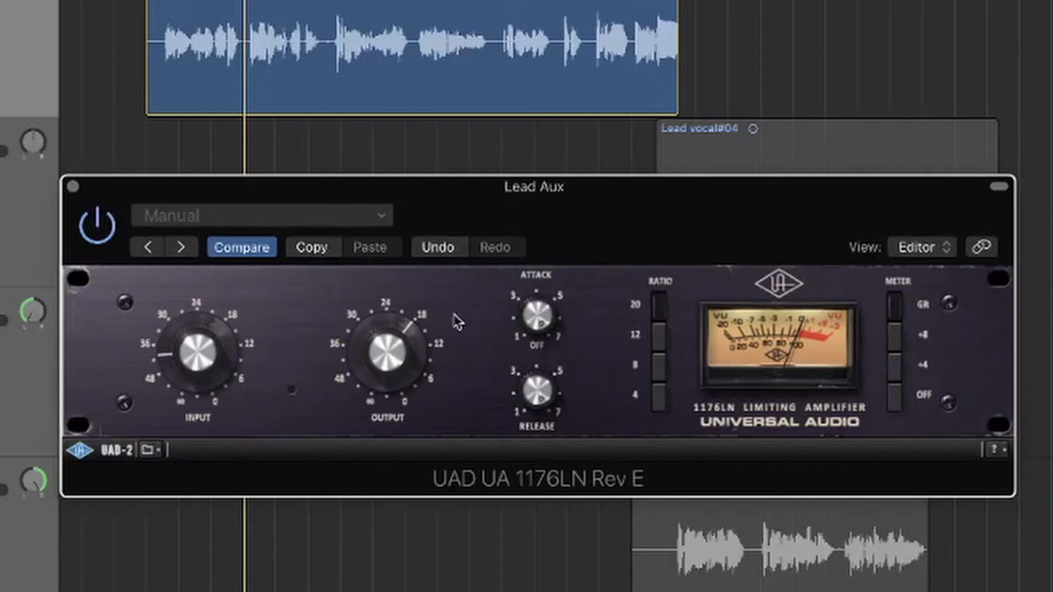
{"action": "left_click_drag", "start_coordinate": [466, 200], "coordinate": [494, 220]}
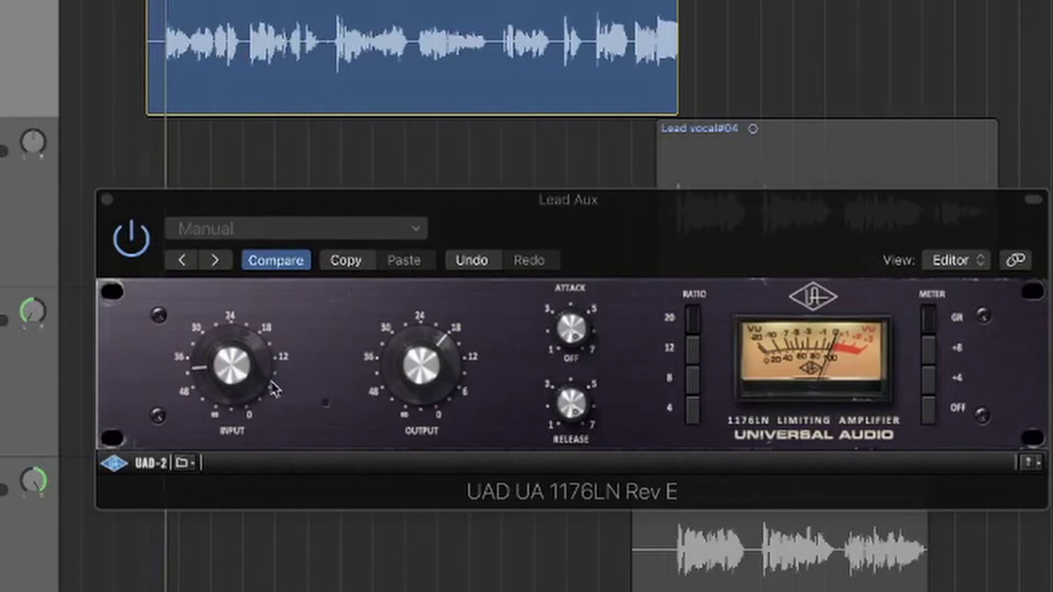
{"action": "left_click_drag", "start_coordinate": [242, 368], "coordinate": [245, 357]}
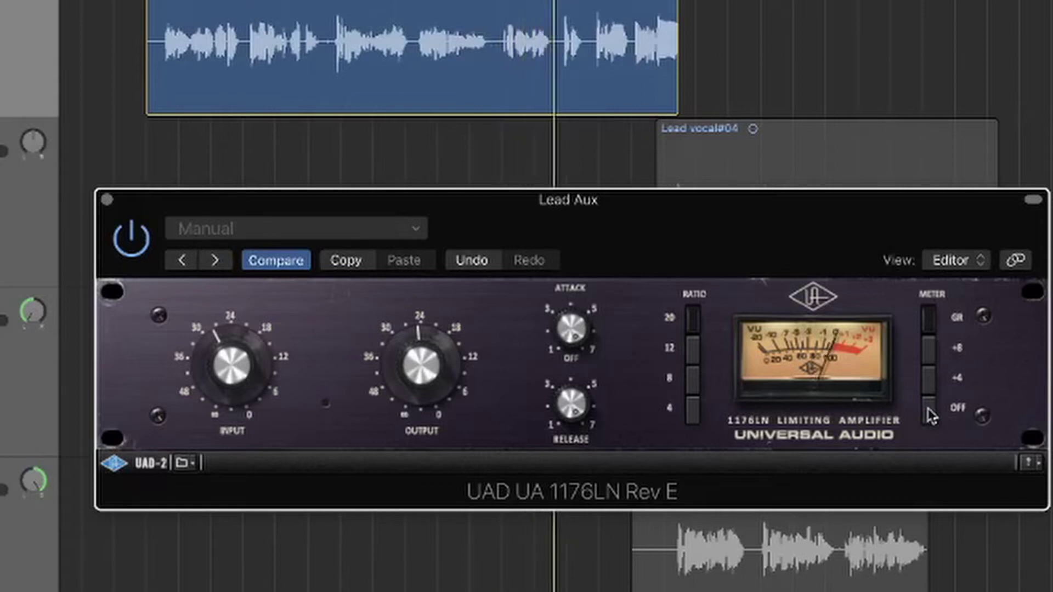
{"action": "left_click", "coordinate": [929, 324]}
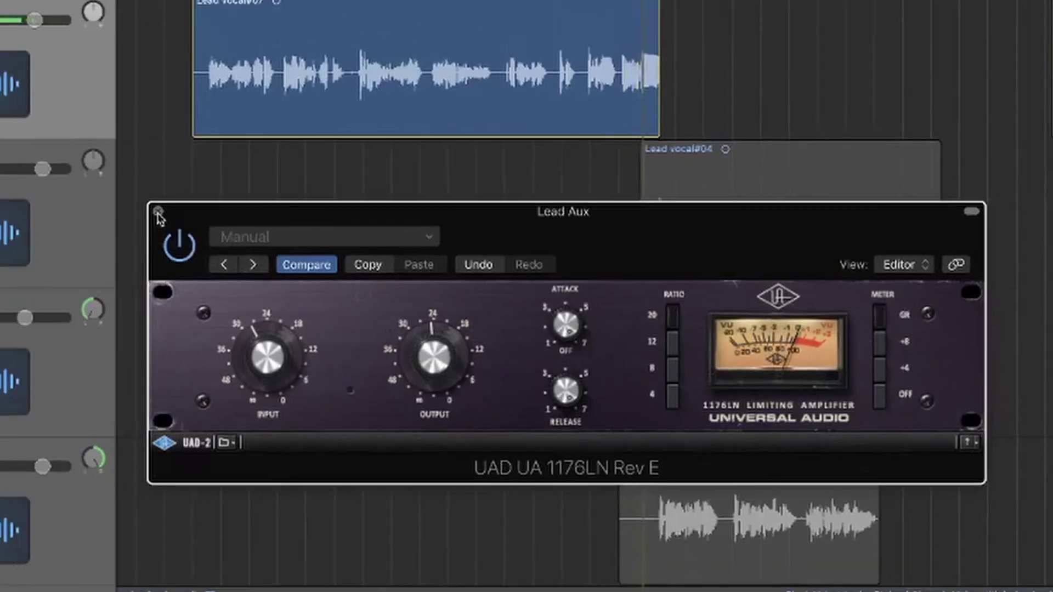
{"action": "key", "text": "super+w"}
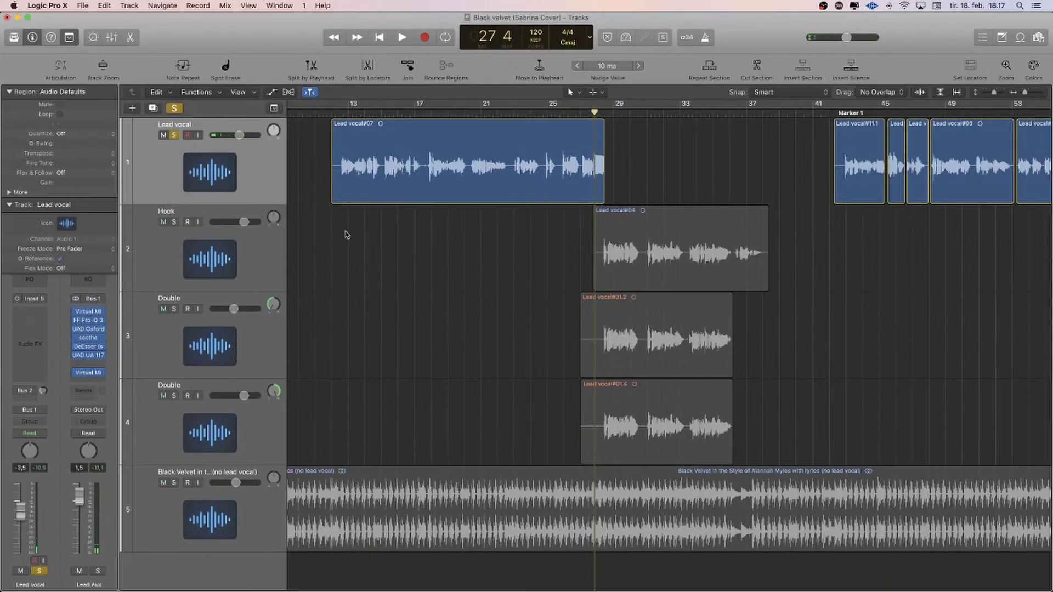
Step: Insert a UAD Teletronix LA-2A Legacy after the 1176LN on Lead Aux and place its window below the lead vocal region
{"action": "left_click", "coordinate": [101, 365]}
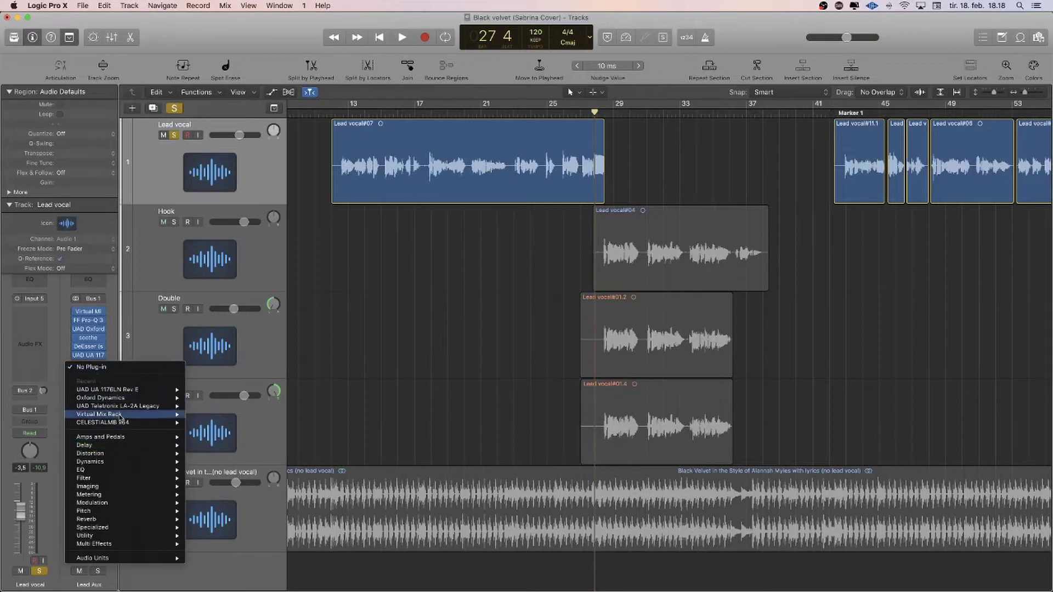
{"action": "left_click", "coordinate": [221, 407]}
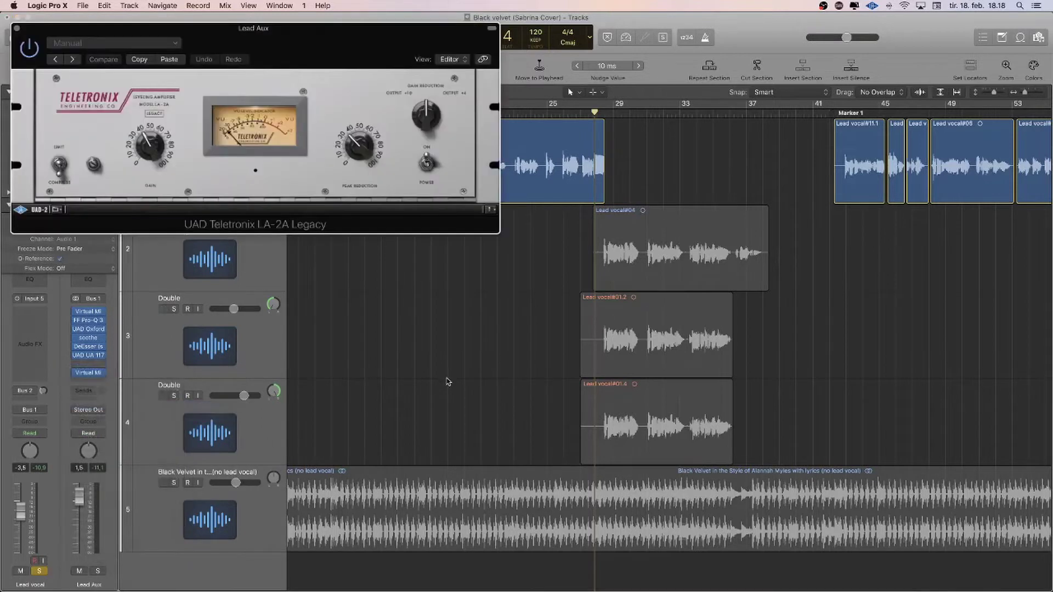
{"action": "left_click_drag", "start_coordinate": [283, 43], "coordinate": [498, 241]}
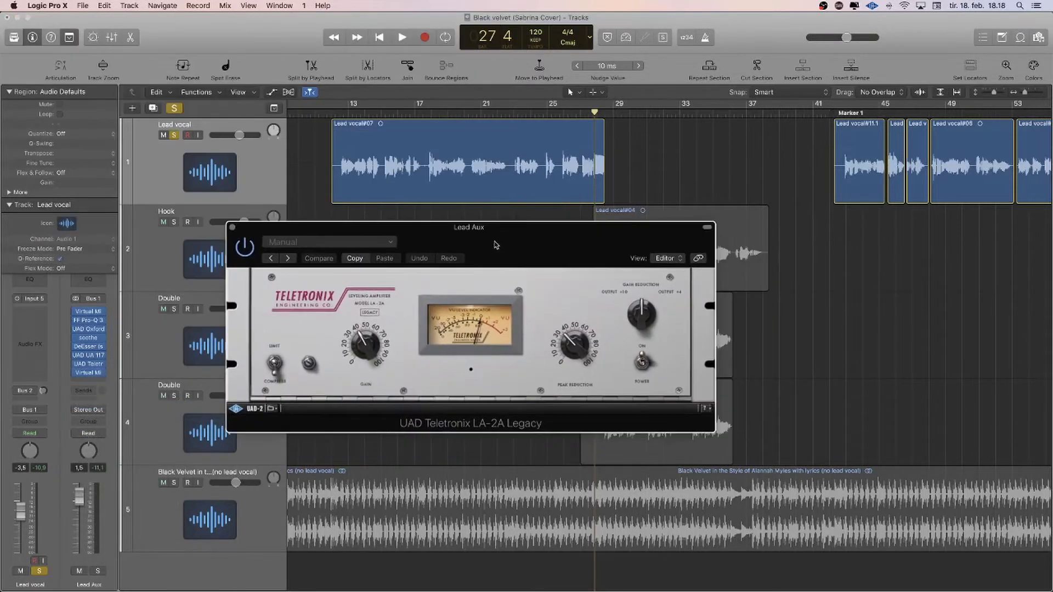
{"action": "left_click_drag", "start_coordinate": [434, 246], "coordinate": [448, 251]}
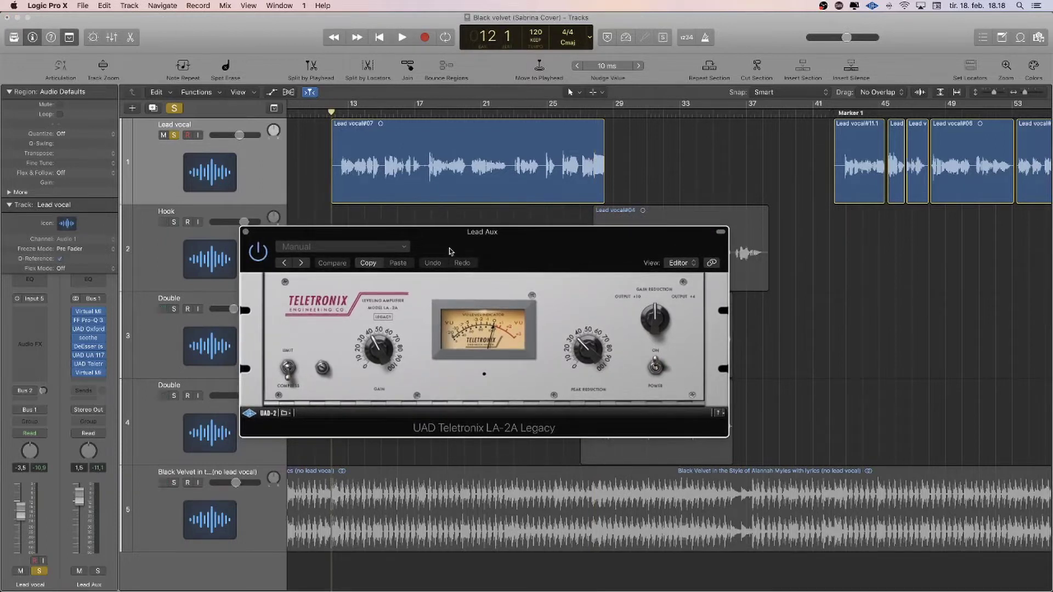
{"action": "left_click_drag", "start_coordinate": [449, 252], "coordinate": [442, 251]}
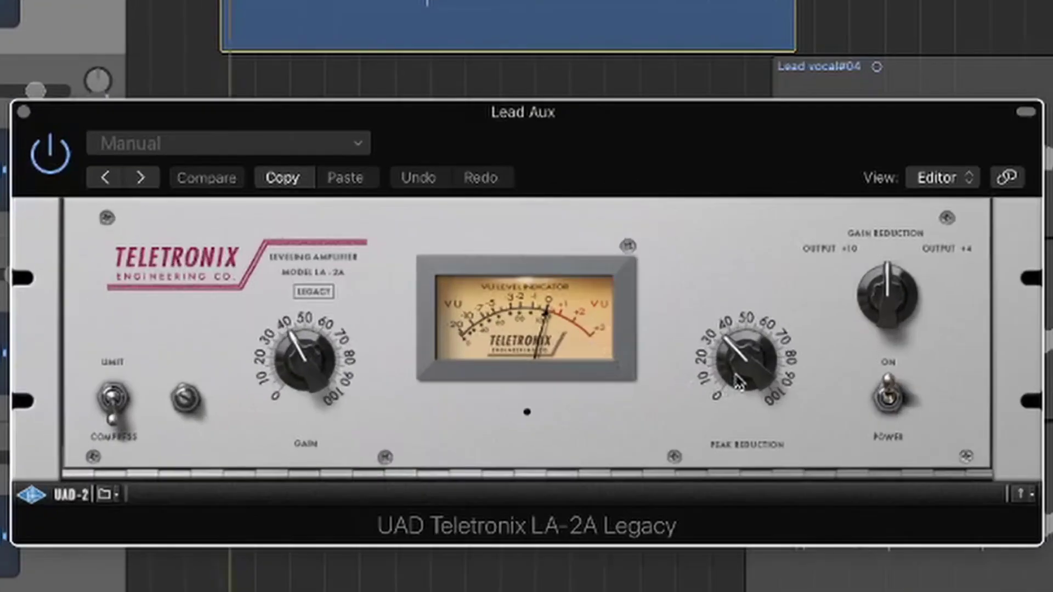
Step: Raise the LA-2A's peak reduction to about 60 and its gain to about 50 while the vocal plays
{"action": "left_click_drag", "start_coordinate": [580, 352], "coordinate": [580, 356]}
{"action": "left_click_drag", "start_coordinate": [745, 376], "coordinate": [749, 316]}
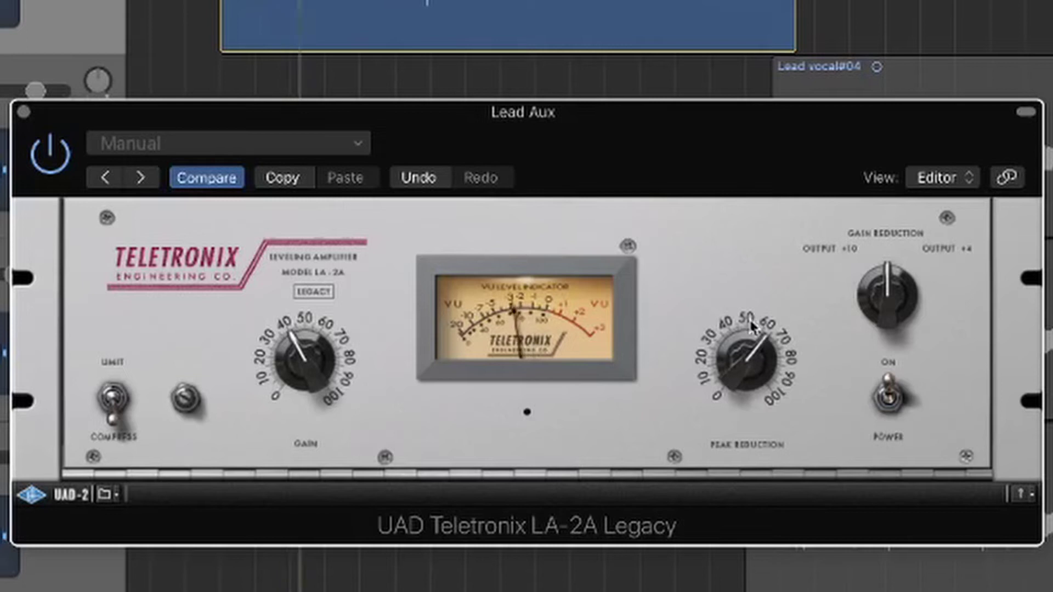
{"action": "left_click_drag", "start_coordinate": [319, 375], "coordinate": [321, 364]}
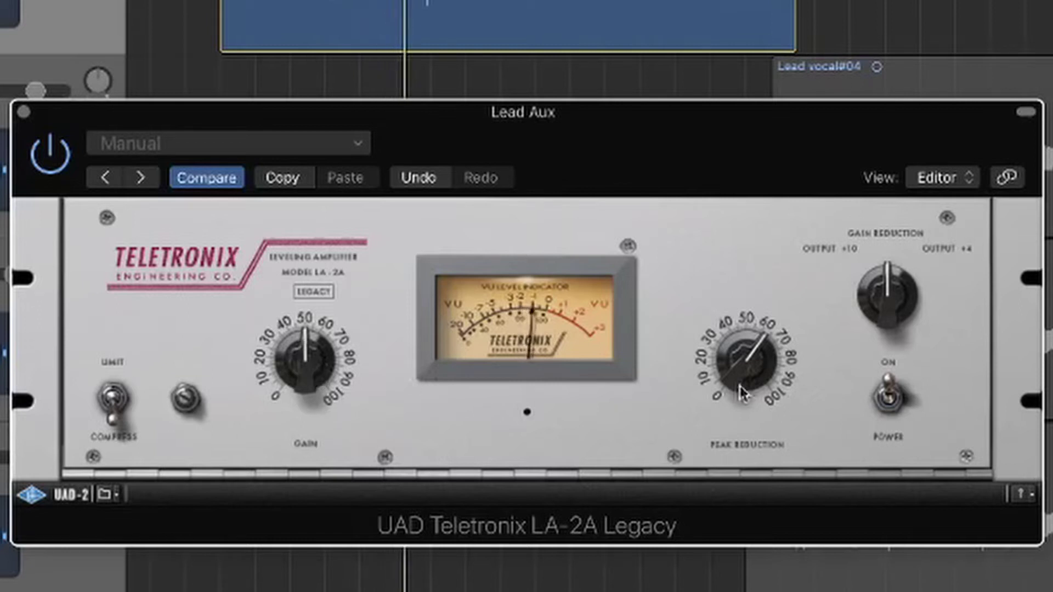
Step: Compare the vocal with the LA-2A off and on, fine-tune peak reduction to just under 70 with gain at 50, and close the plug-in
{"action": "left_click", "coordinate": [901, 411]}
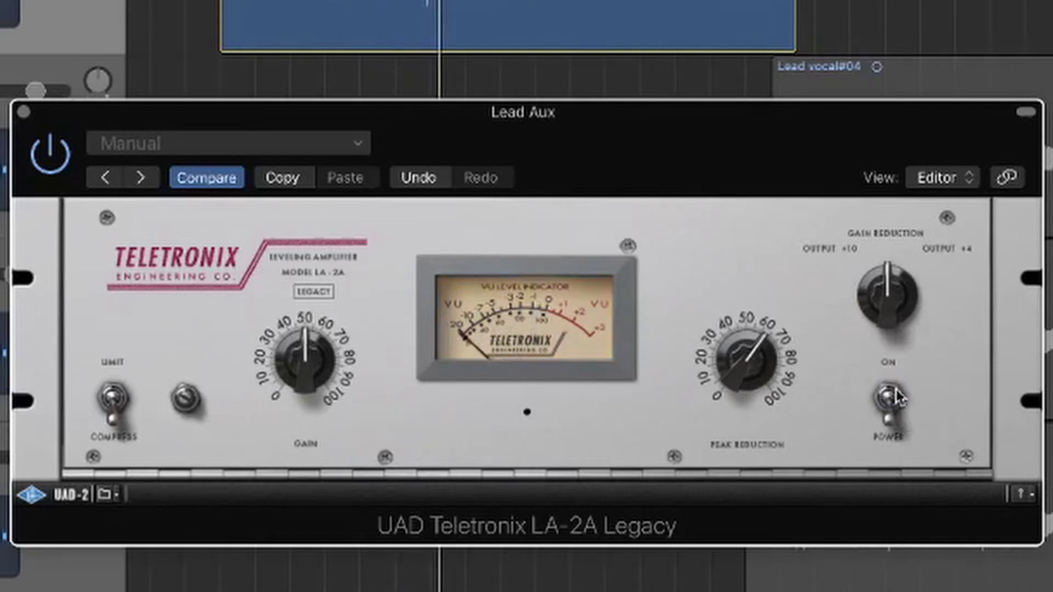
{"action": "left_click", "coordinate": [901, 412]}
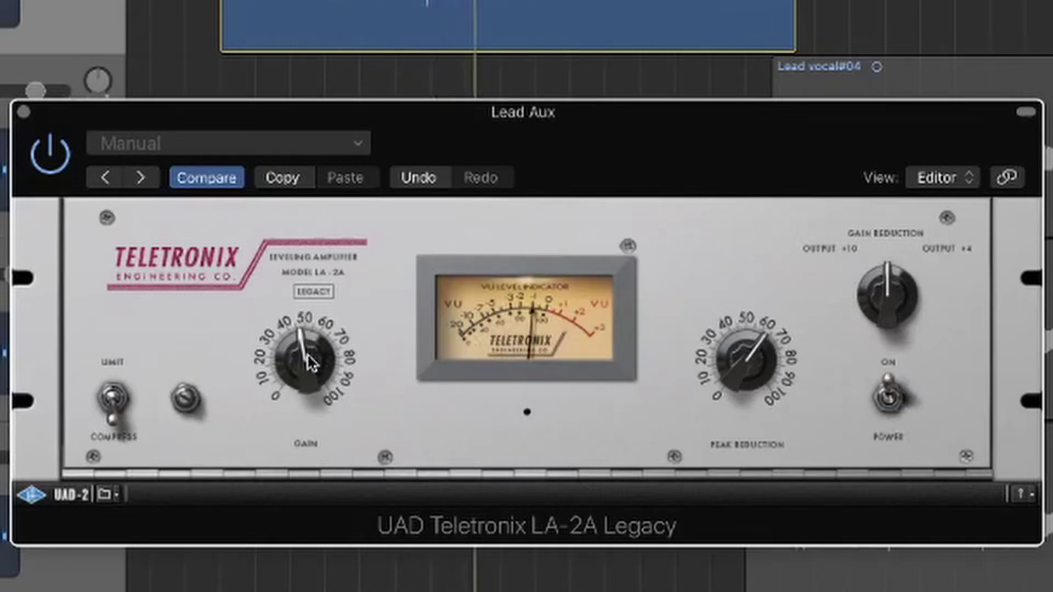
{"action": "left_click", "coordinate": [869, 407]}
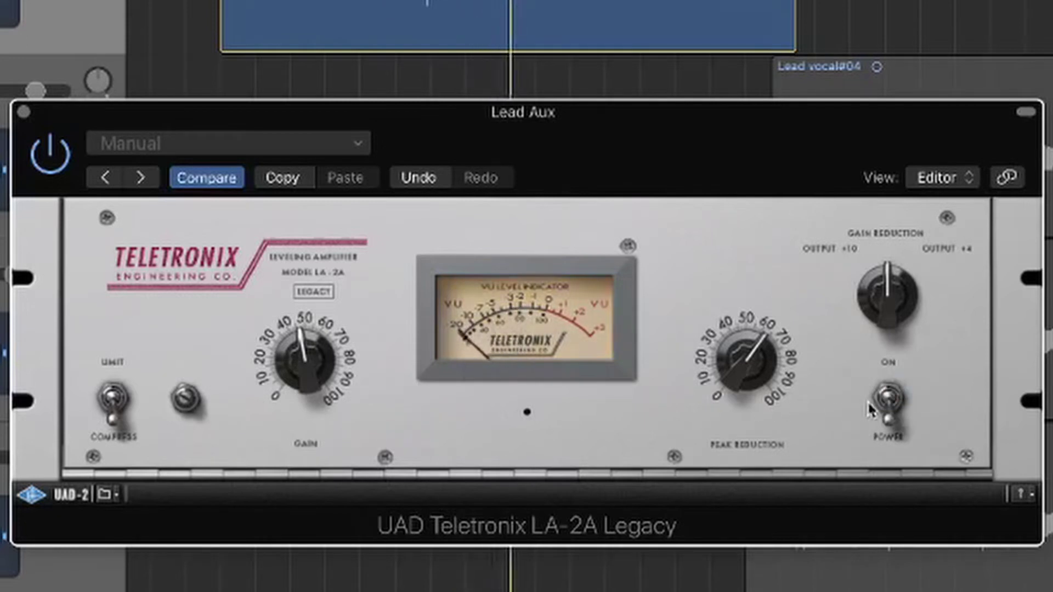
{"action": "left_click", "coordinate": [896, 397]}
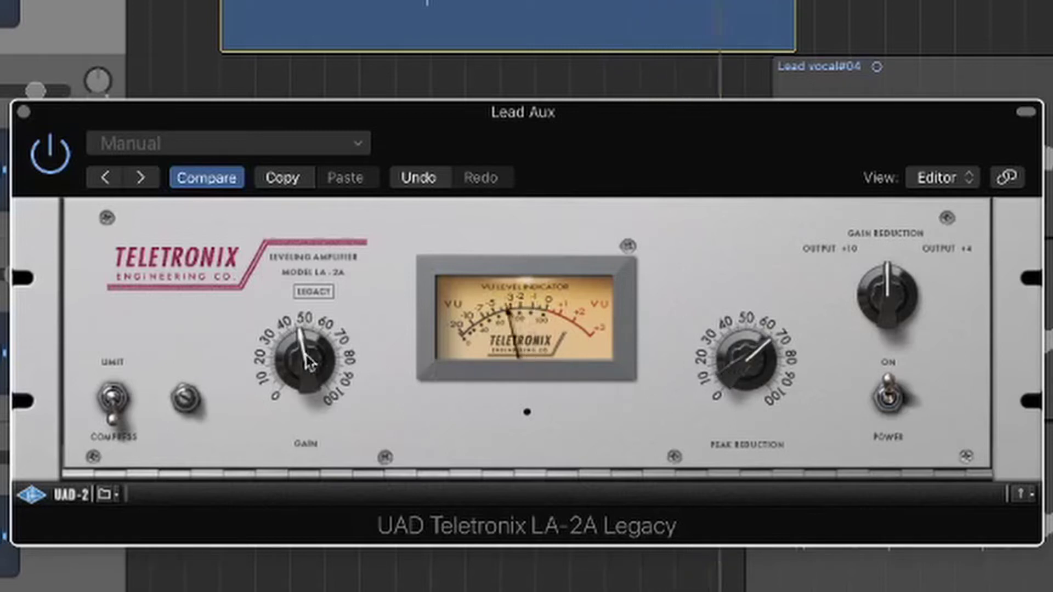
{"action": "left_click", "coordinate": [890, 406]}
{"action": "left_click", "coordinate": [892, 400]}
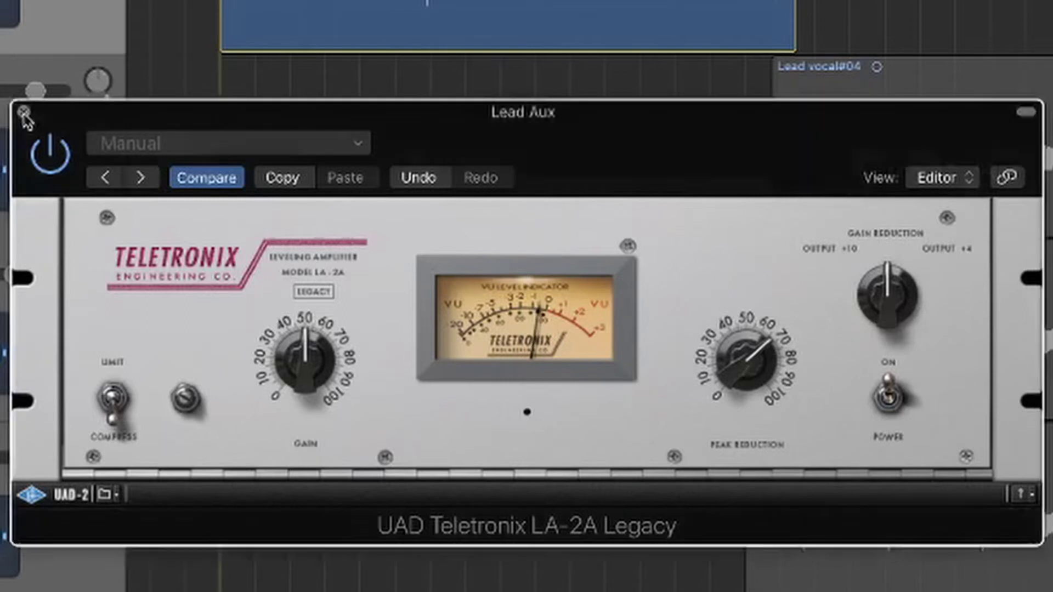
{"action": "left_click", "coordinate": [23, 113]}
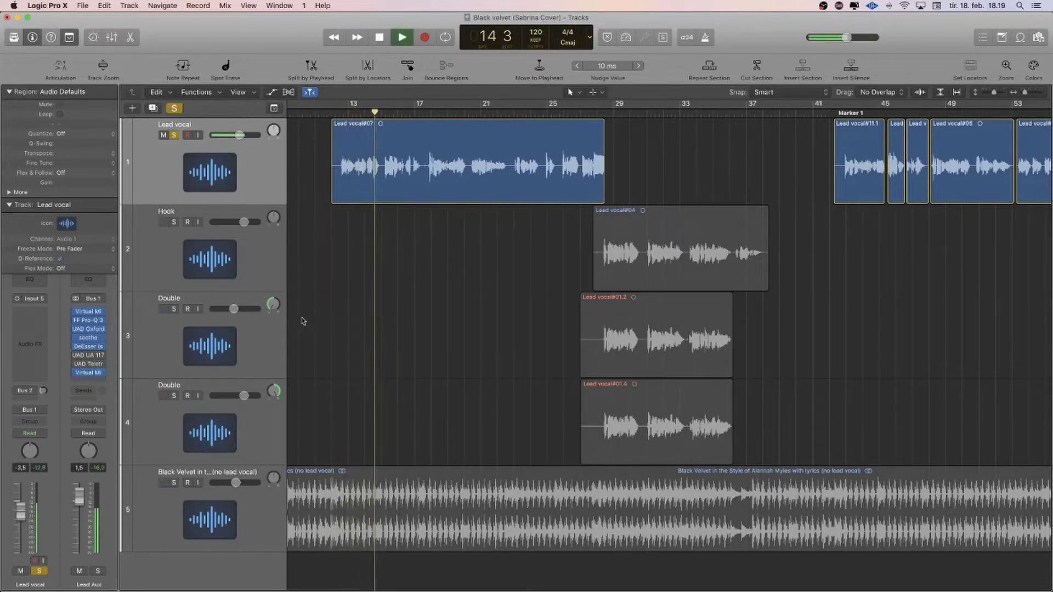
Step: Compare the soloed lead vocal from bar 12 with the 1176LN and LA-2A bypassed and active
{"action": "mouse_move", "coordinate": [76, 364]}
{"action": "key", "text": "space"}
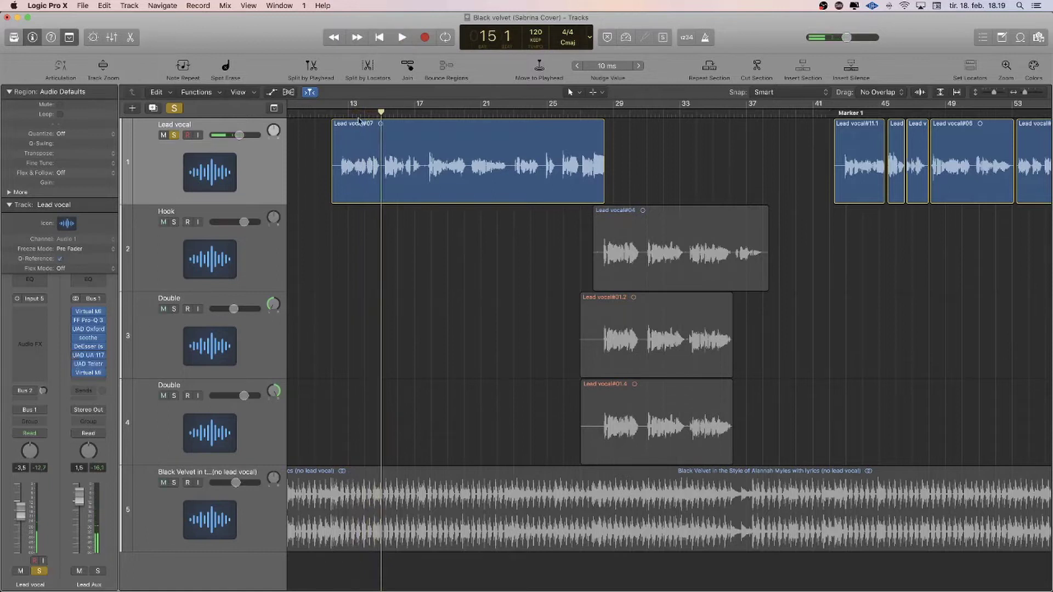
{"action": "left_click", "coordinate": [338, 116]}
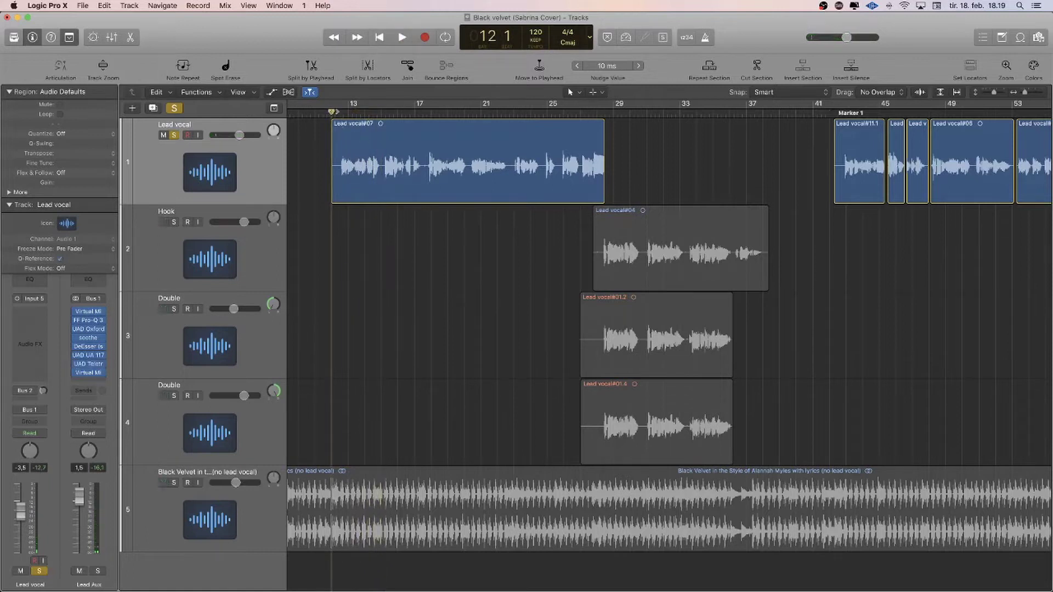
{"action": "key", "text": "space"}
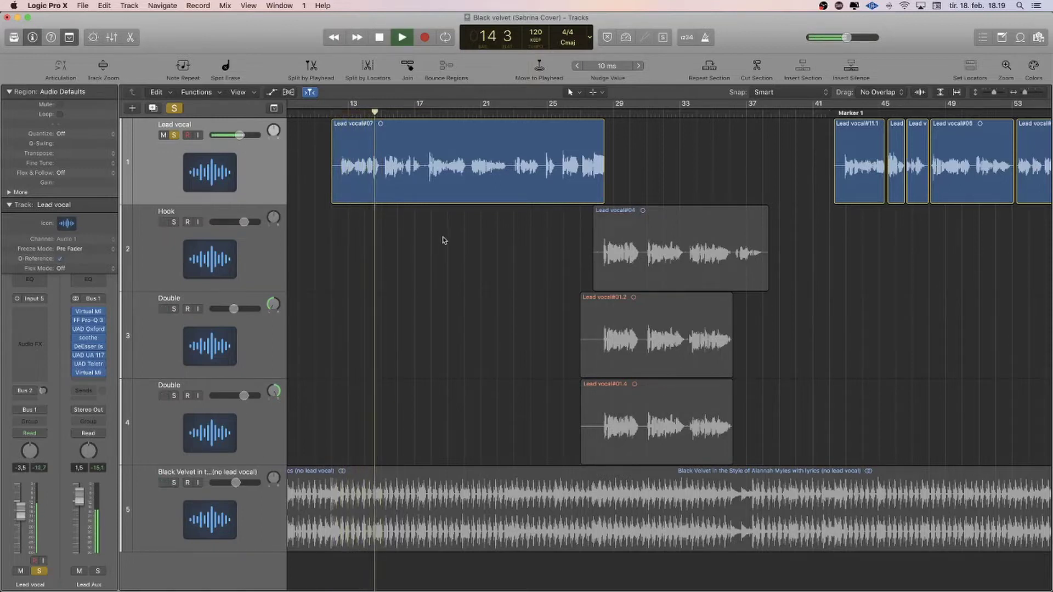
{"action": "key", "text": "space"}
Step: Unsolo the lead vocal, re-enable its Bus 2 send, and play the full mix from bar 12
{"action": "key", "text": "s"}
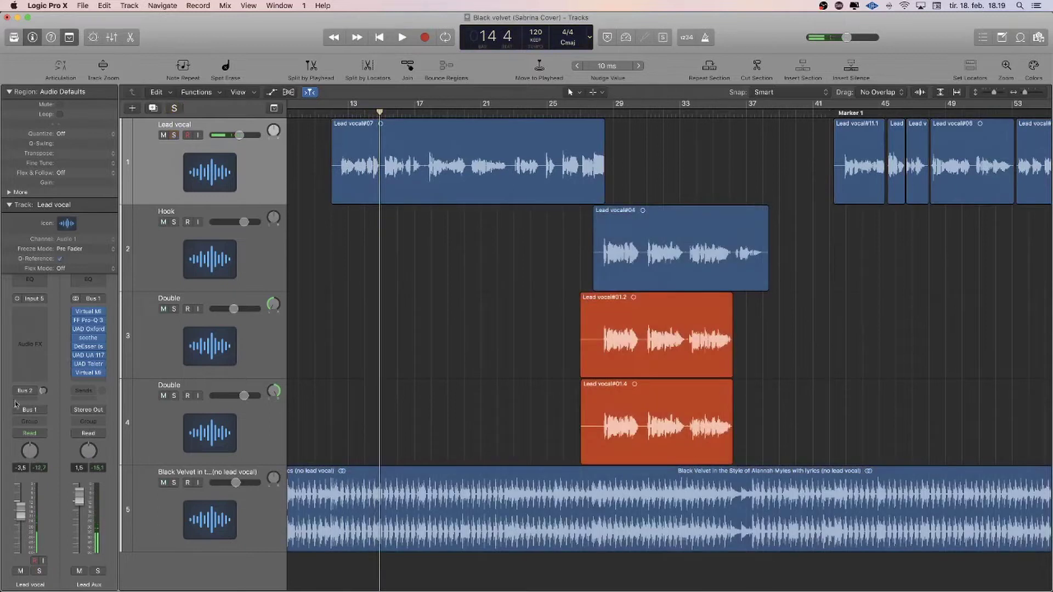
{"action": "left_click", "coordinate": [331, 140]}
{"action": "key", "text": "space"}
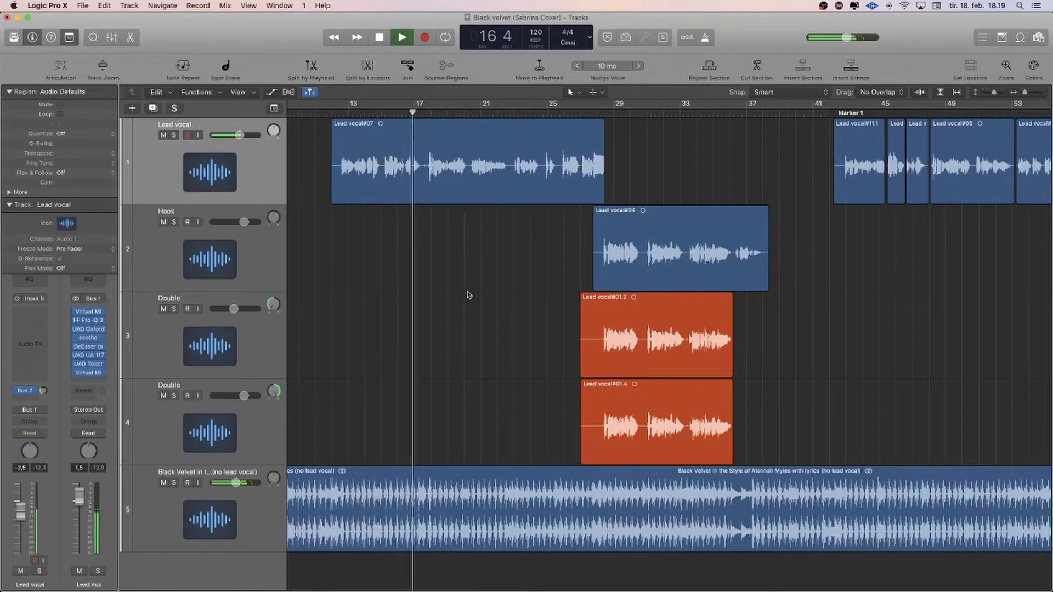
{"action": "key", "text": "space"}
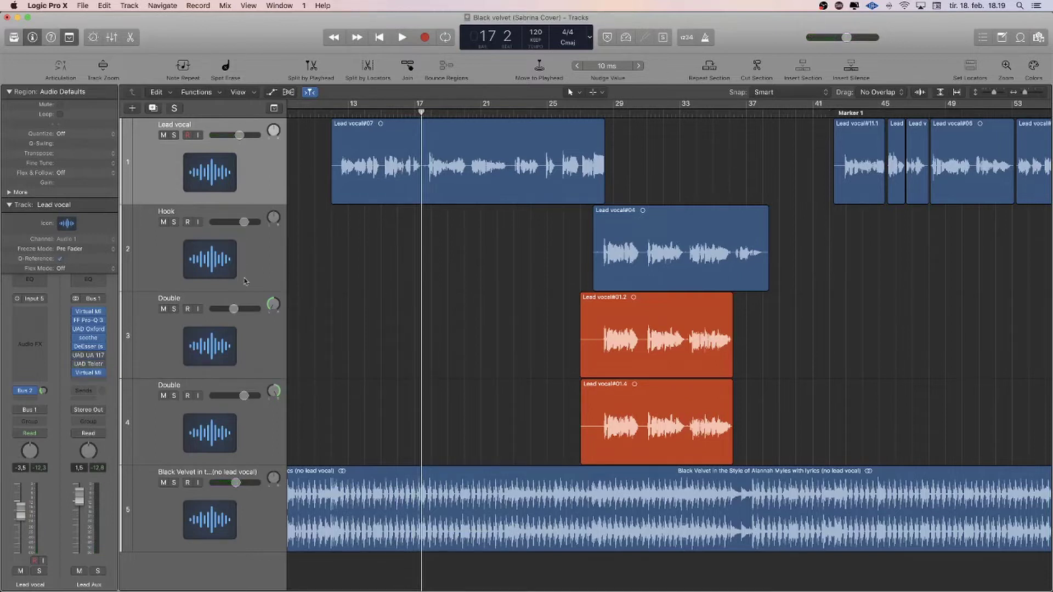
Step: Reopen the UAD UA 1176LN Rev E and UAD Teletronix LA-2A Legacy on Lead Aux side by side to view their settings
{"action": "left_click", "coordinate": [90, 358]}
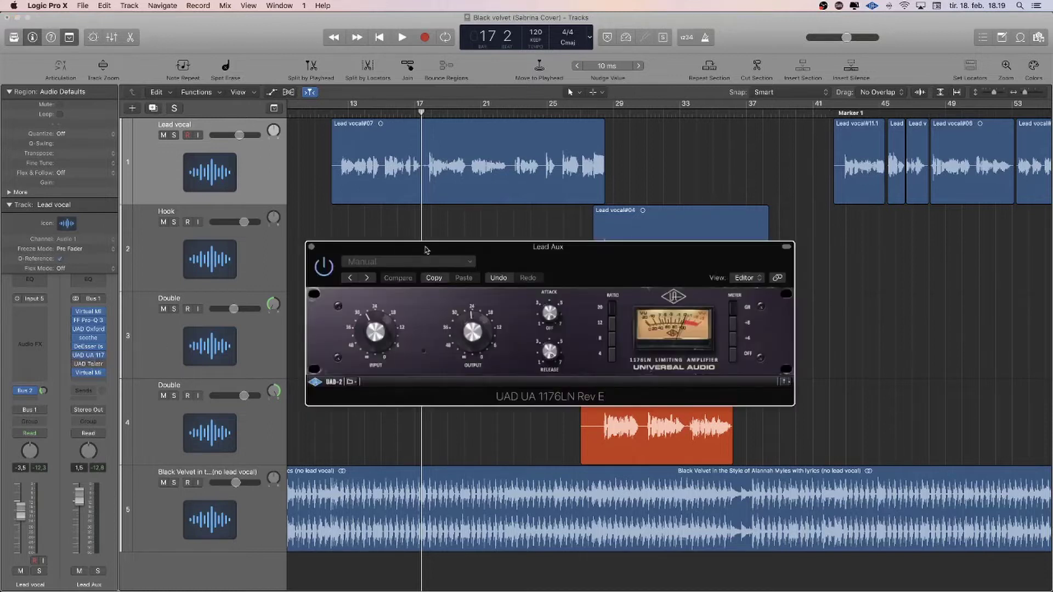
{"action": "left_click", "coordinate": [86, 364]}
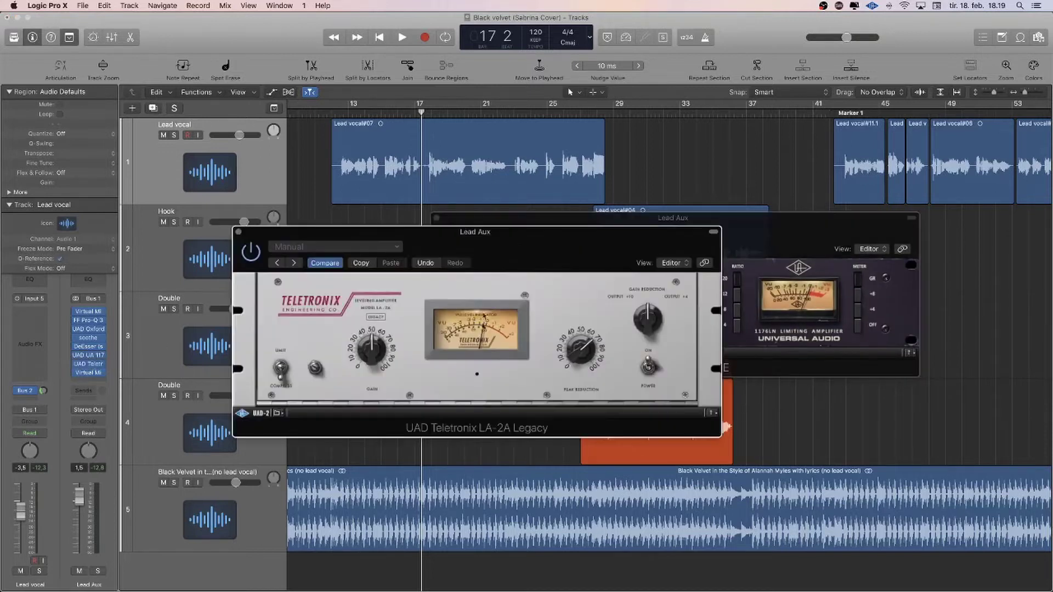
Step: Arrange the 1176LN plug-in window directly above the LA-2A window so both compressors are visible together
{"action": "left_click_drag", "start_coordinate": [490, 236], "coordinate": [684, 381]}
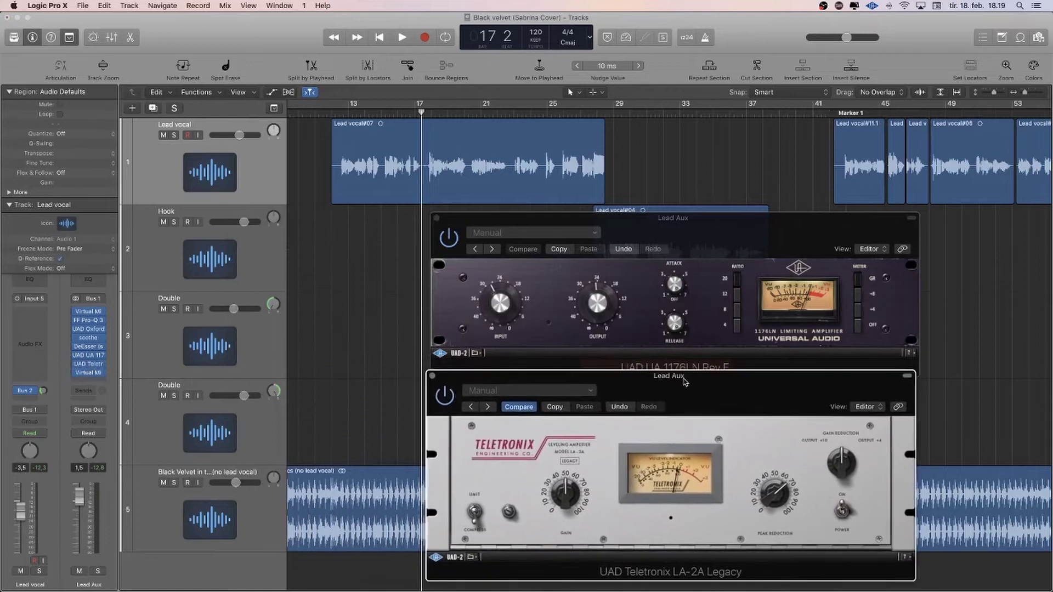
{"action": "left_click", "coordinate": [564, 212]}
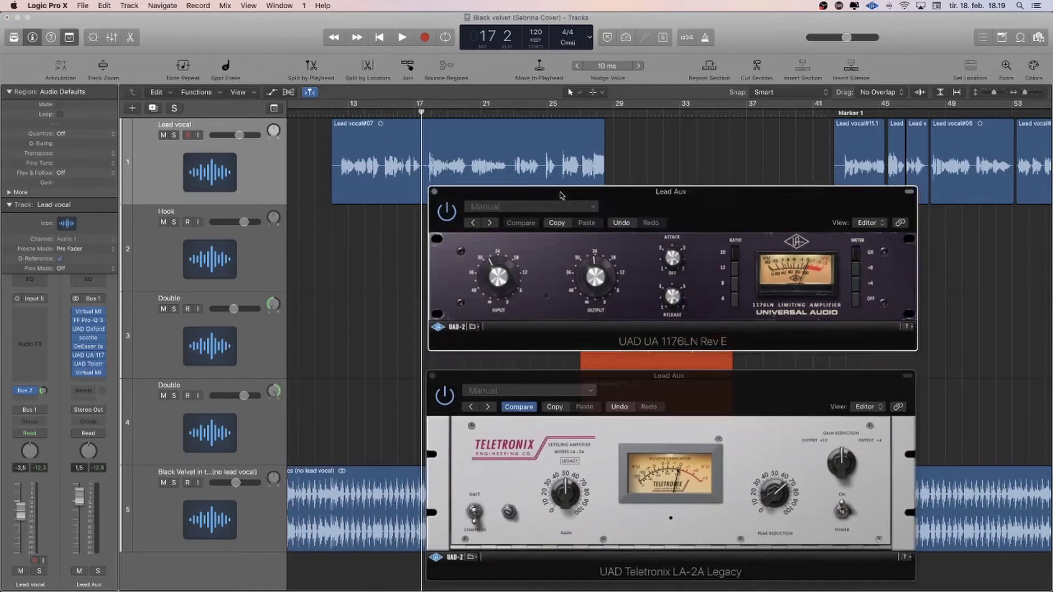
{"action": "left_click_drag", "start_coordinate": [611, 381], "coordinate": [612, 353]}
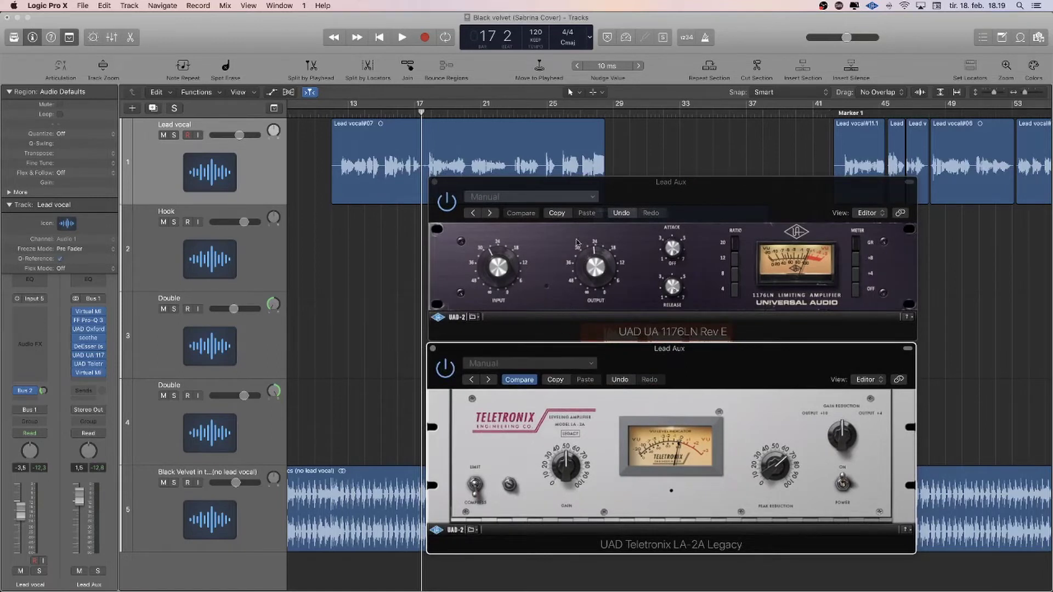
{"action": "left_click_drag", "start_coordinate": [606, 187], "coordinate": [604, 179]}
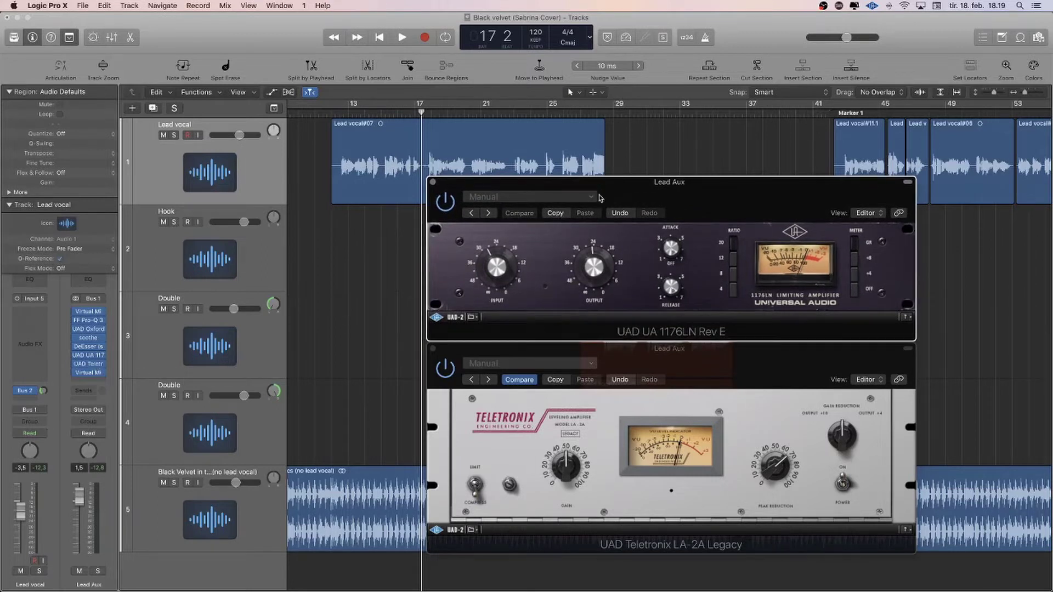
{"action": "mouse_move", "coordinate": [685, 190]}
{"action": "left_mouse_down"}
{"action": "mouse_move", "coordinate": [669, 181]}
{"action": "mouse_move", "coordinate": [674, 192]}
{"action": "left_mouse_up"}
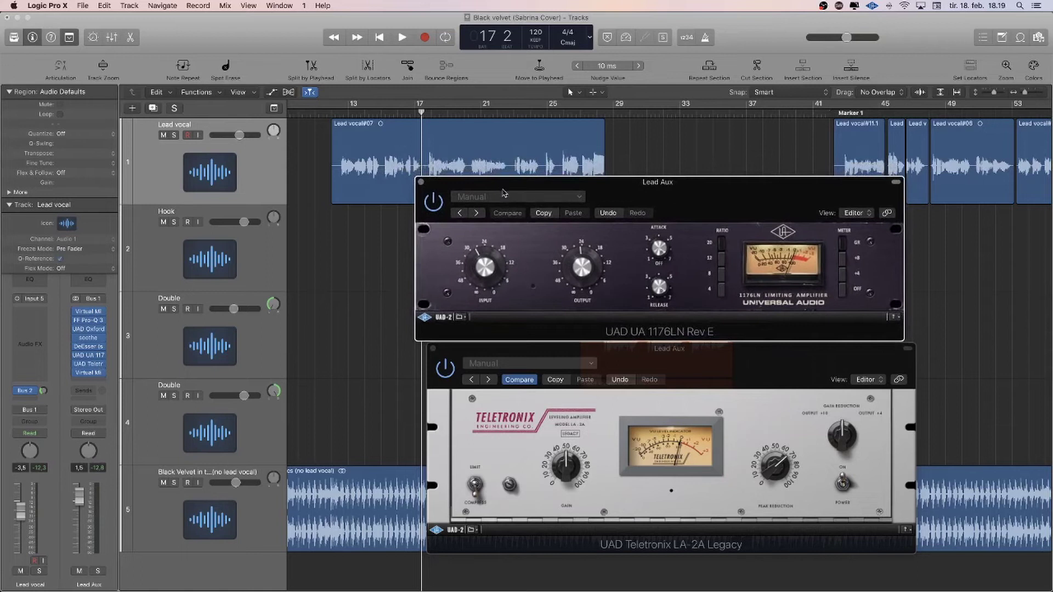
{"action": "left_click_drag", "start_coordinate": [536, 188], "coordinate": [539, 188]}
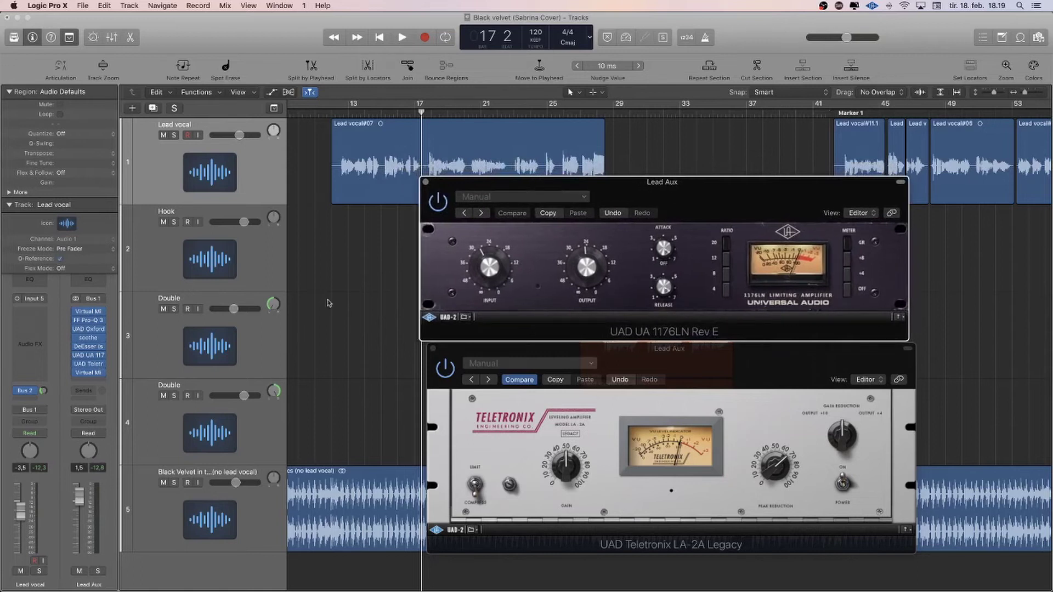
Step: Replace the 1176LN on Lead Aux with a stereo Oxford Dynamics and move its window clear of the LA-2A controls
{"action": "left_click", "coordinate": [103, 356]}
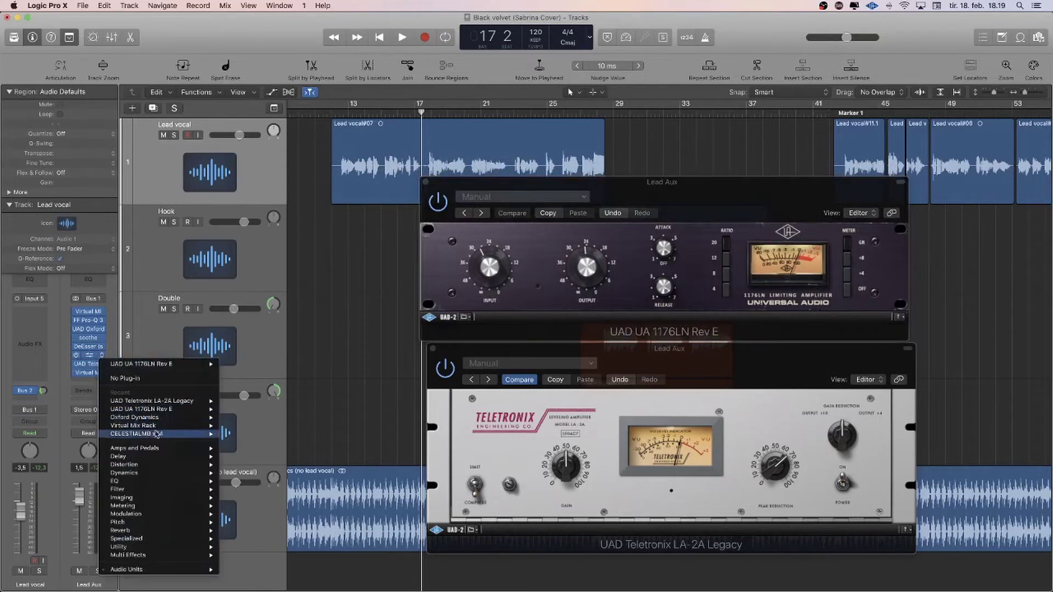
{"action": "mouse_move", "coordinate": [159, 417]}
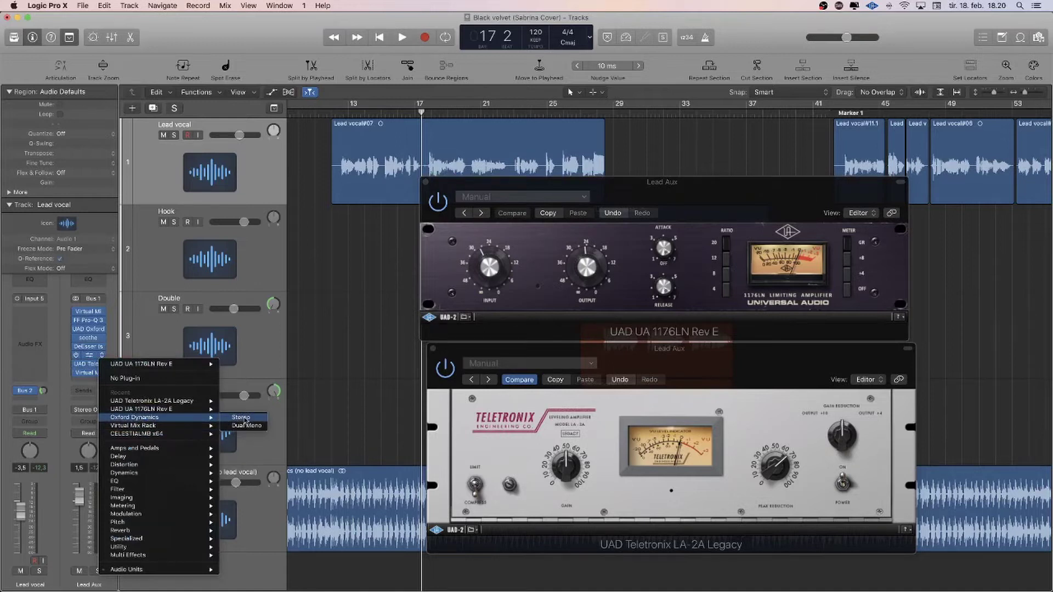
{"action": "left_click", "coordinate": [245, 420]}
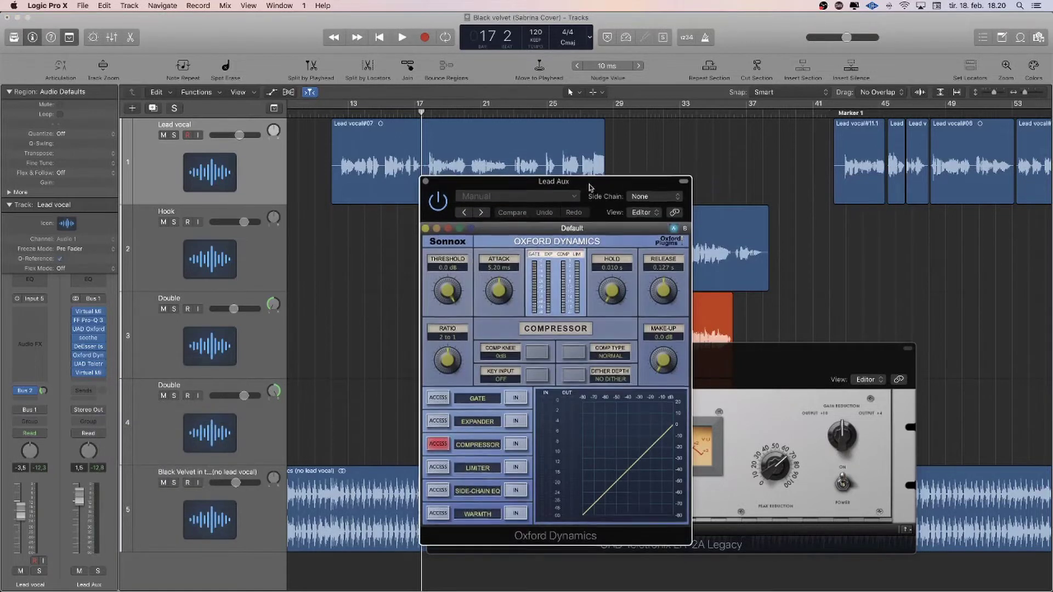
{"action": "left_click_drag", "start_coordinate": [590, 187], "coordinate": [551, 144]}
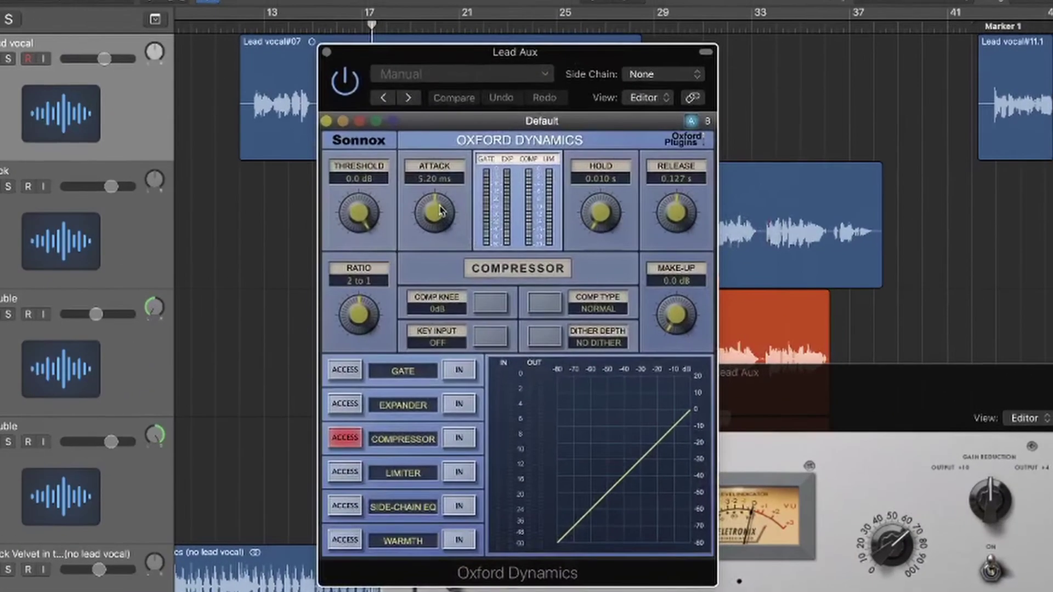
Step: Set the Oxford Dynamics compressor to 0.52 ms attack, 0.005 s release and 1000 to 1 ratio, and enable it
{"action": "left_click_drag", "start_coordinate": [464, 239], "coordinate": [464, 263]}
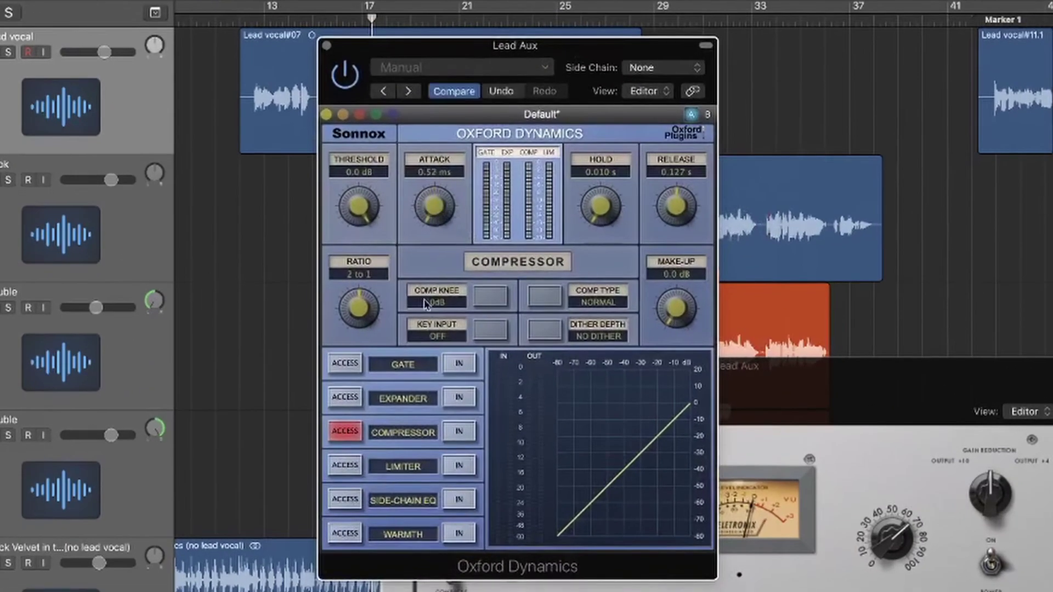
{"action": "left_click_drag", "start_coordinate": [675, 206], "coordinate": [675, 285]}
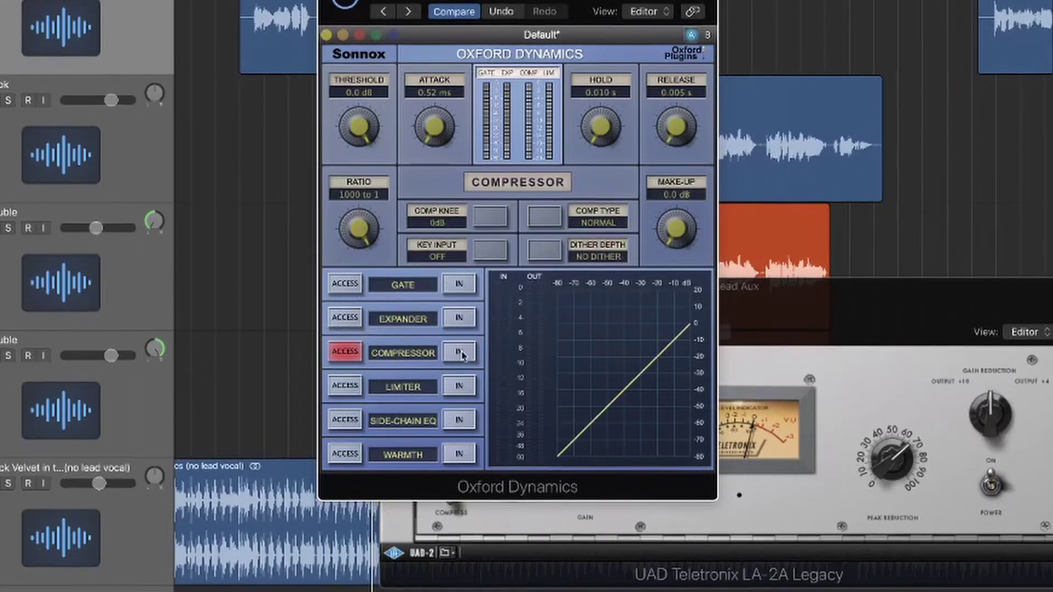
{"action": "left_click", "coordinate": [460, 365]}
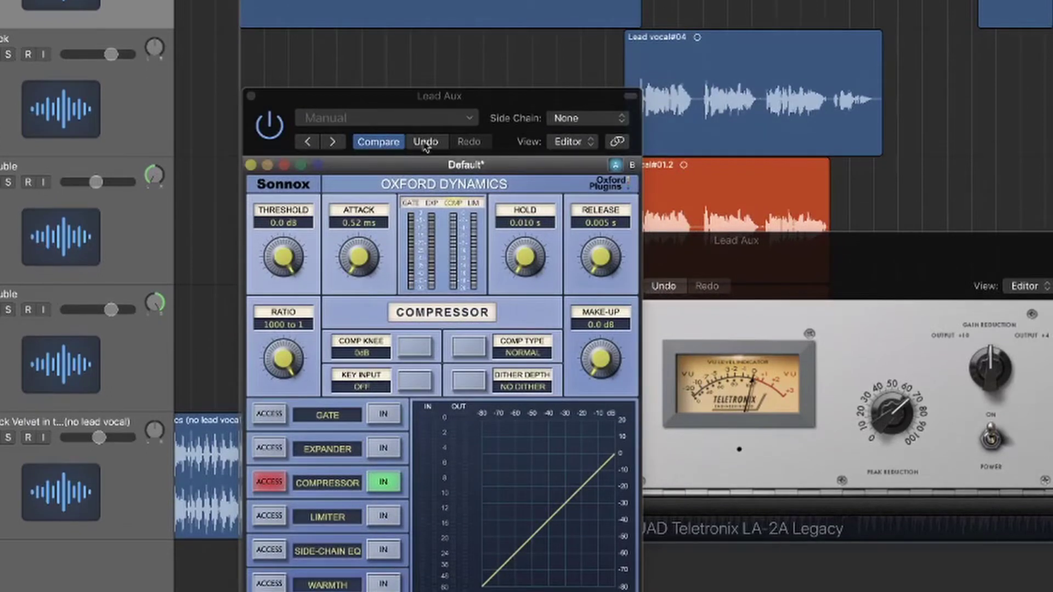
Step: Lower the Oxford Dynamics compressor threshold to -22.6 dB while the soloed lead vocal plays
{"action": "left_click_drag", "start_coordinate": [443, 104], "coordinate": [467, 35]}
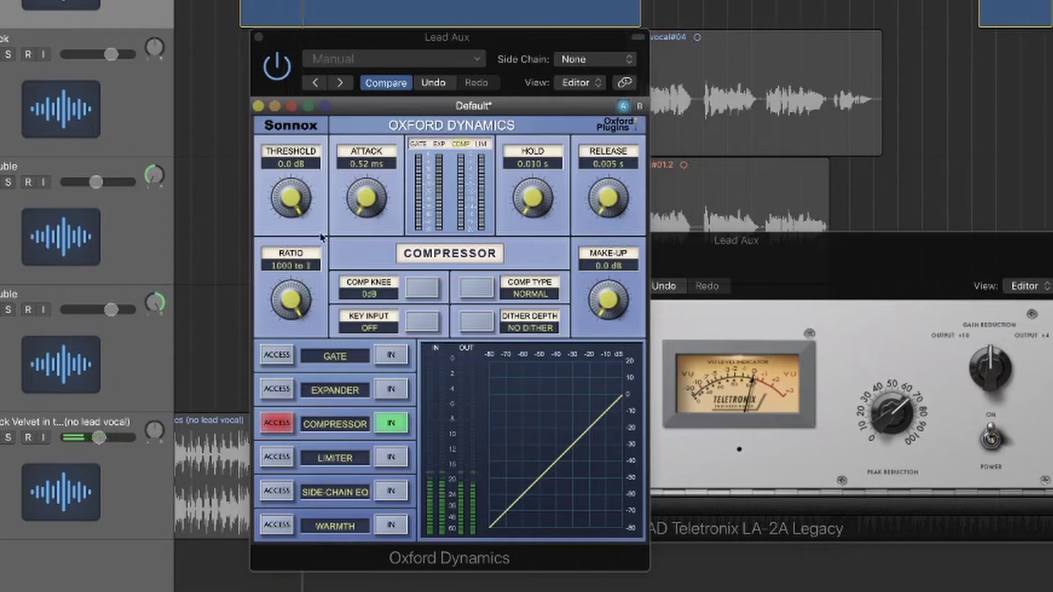
{"action": "left_click_drag", "start_coordinate": [290, 197], "coordinate": [287, 247]}
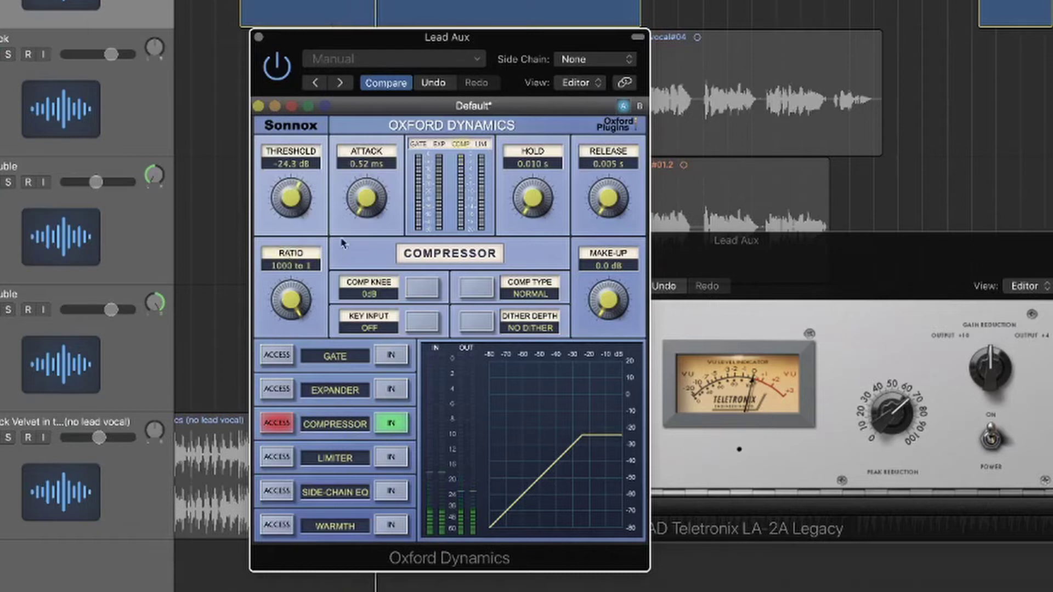
{"action": "left_click_drag", "start_coordinate": [292, 203], "coordinate": [292, 196]}
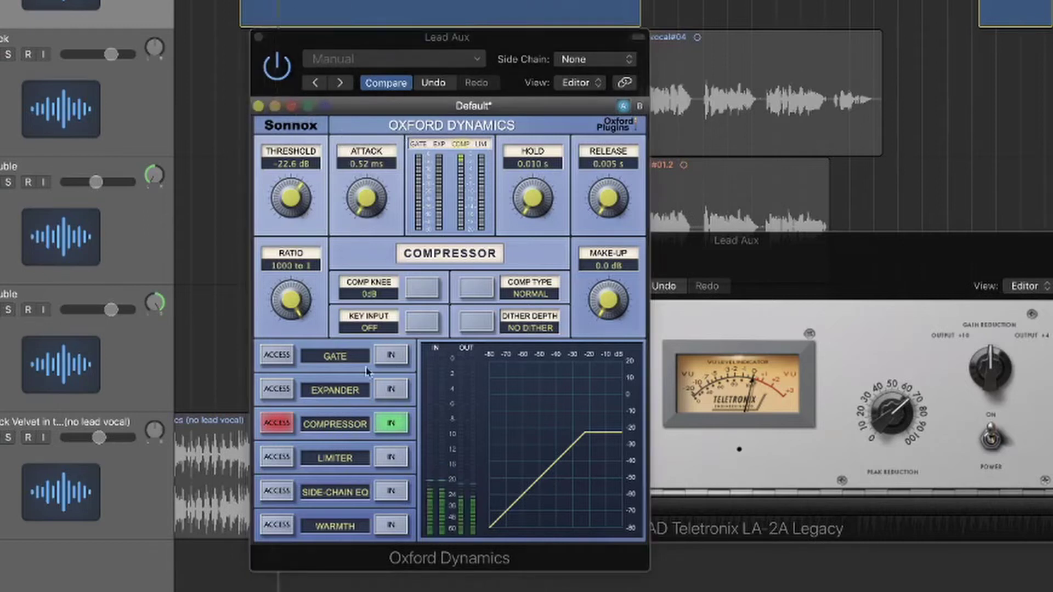
Step: Compare the vocal with the Oxford Dynamics compressor out and in, and set its make-up gain to +0.73 dB
{"action": "left_click", "coordinate": [392, 424]}
{"action": "left_click", "coordinate": [393, 425]}
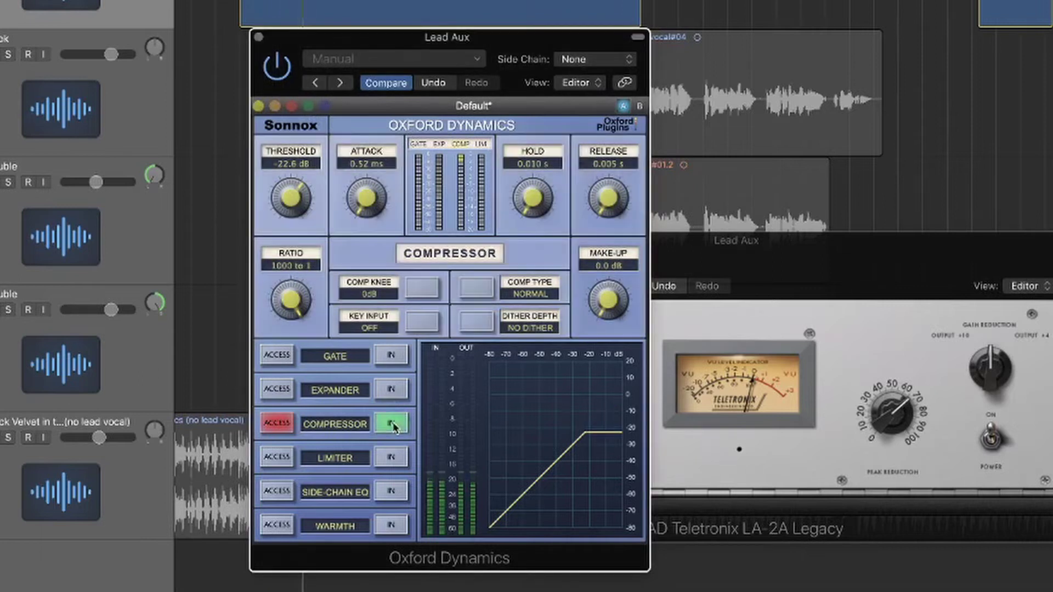
{"action": "left_click", "coordinate": [392, 425]}
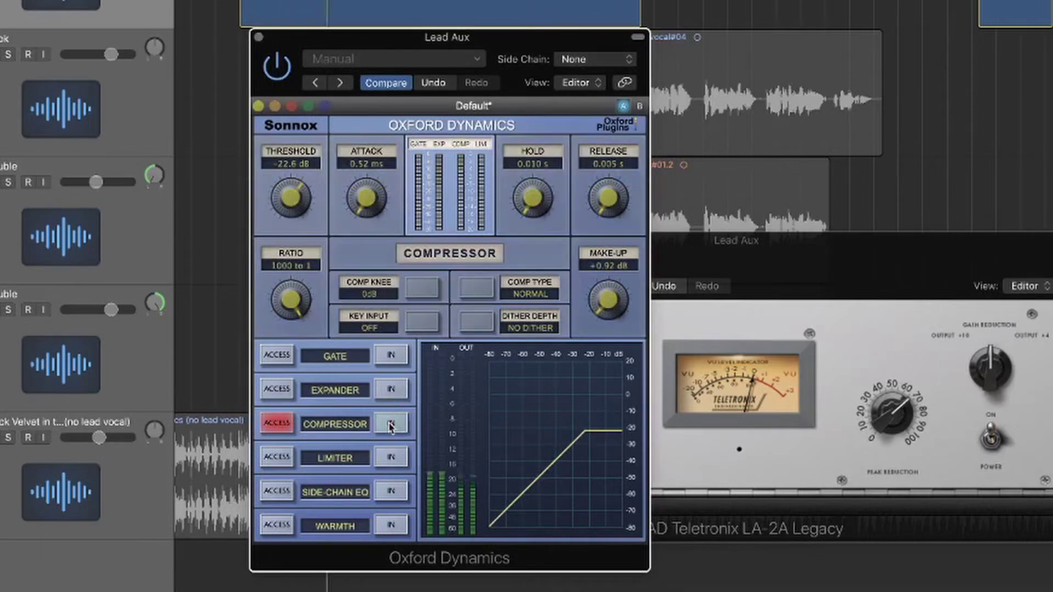
{"action": "left_click", "coordinate": [392, 427]}
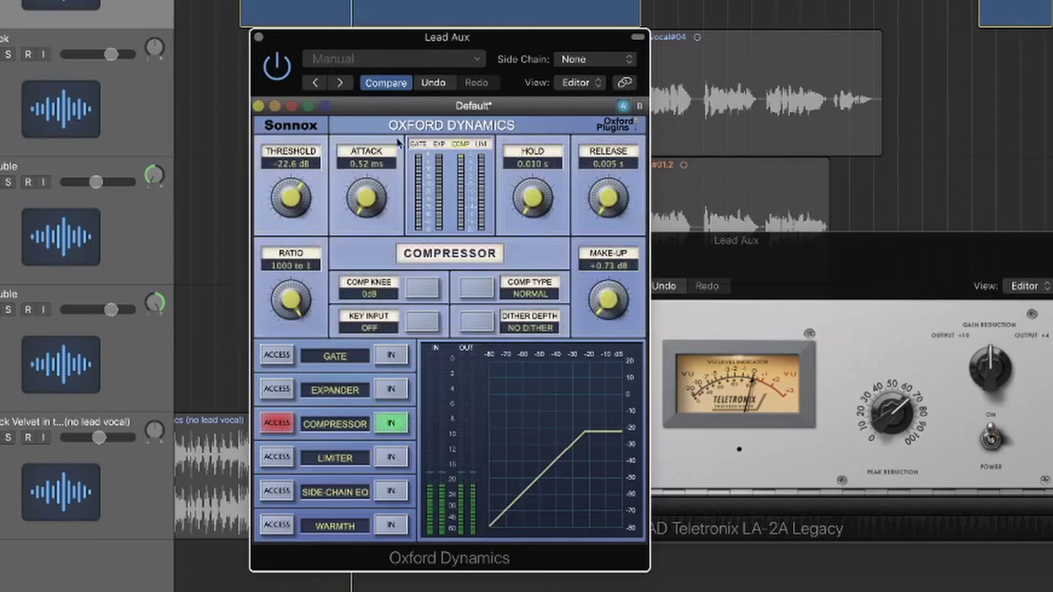
Step: Close the Oxford Dynamics and LA-2A windows, with the lead vocal unsoloed, and return the playhead to bar 12
{"action": "left_click", "coordinate": [258, 37]}
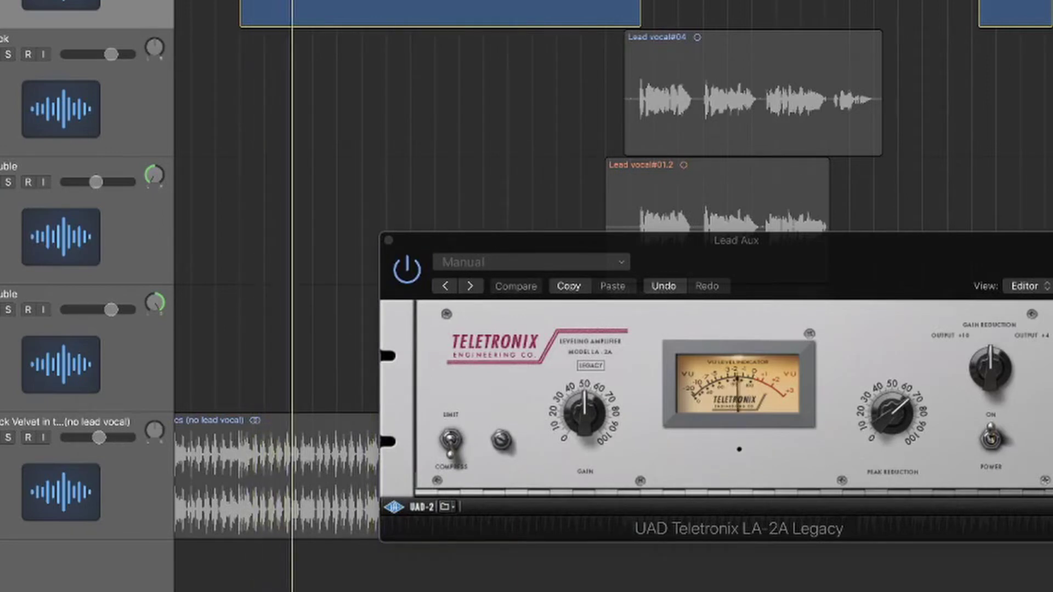
{"action": "key", "text": "s"}
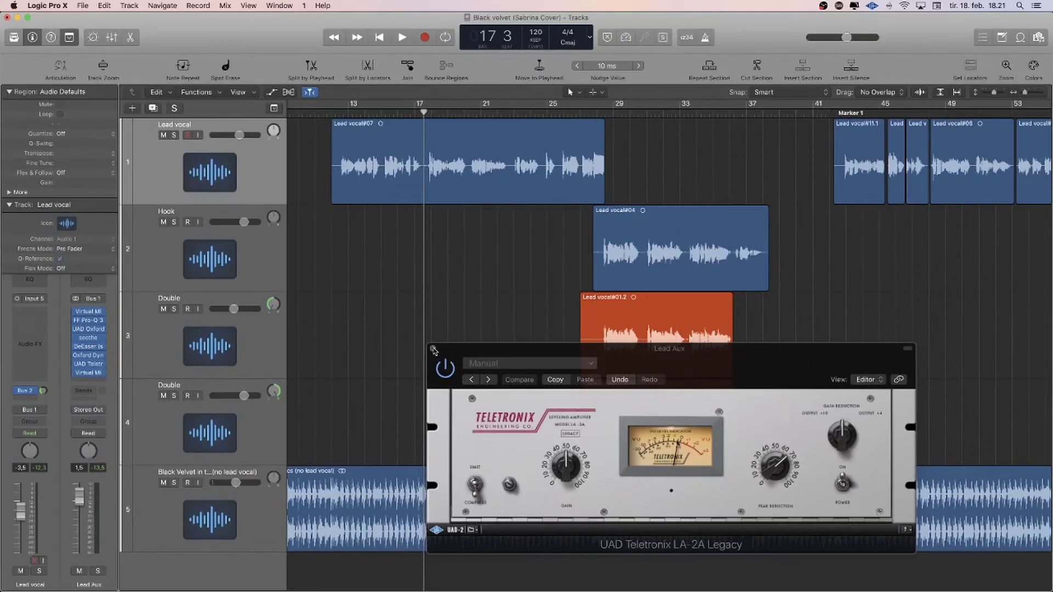
{"action": "left_click", "coordinate": [388, 240]}
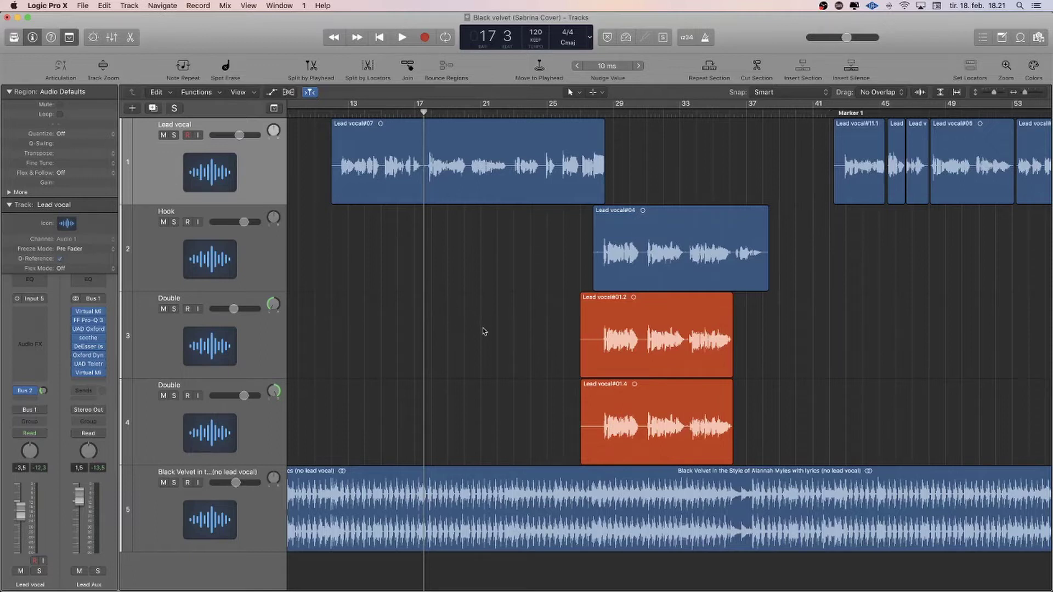
{"action": "left_click", "coordinate": [333, 113]}
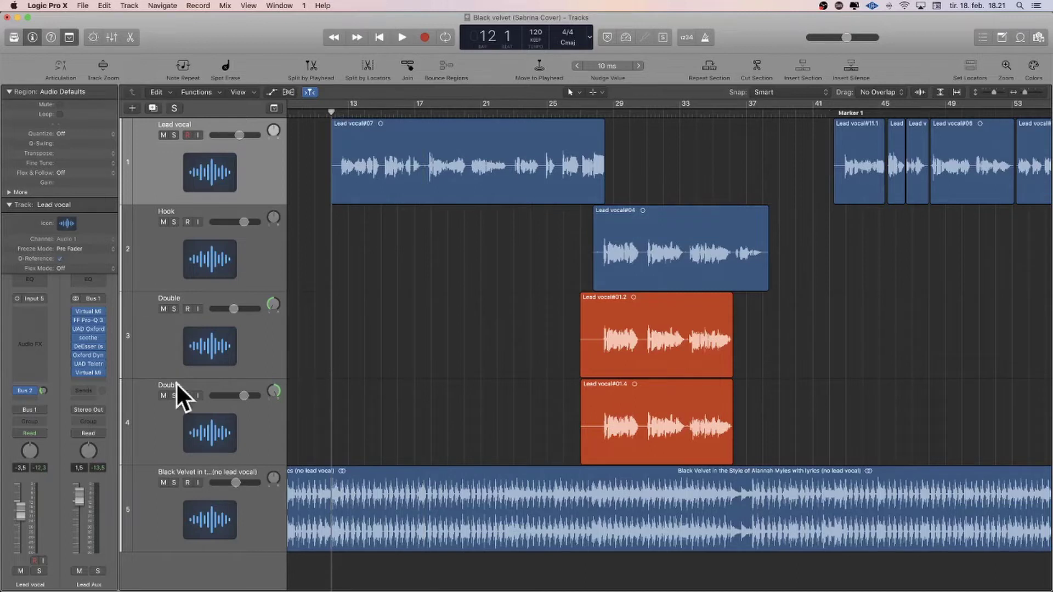
{"action": "mouse_move", "coordinate": [90, 360]}
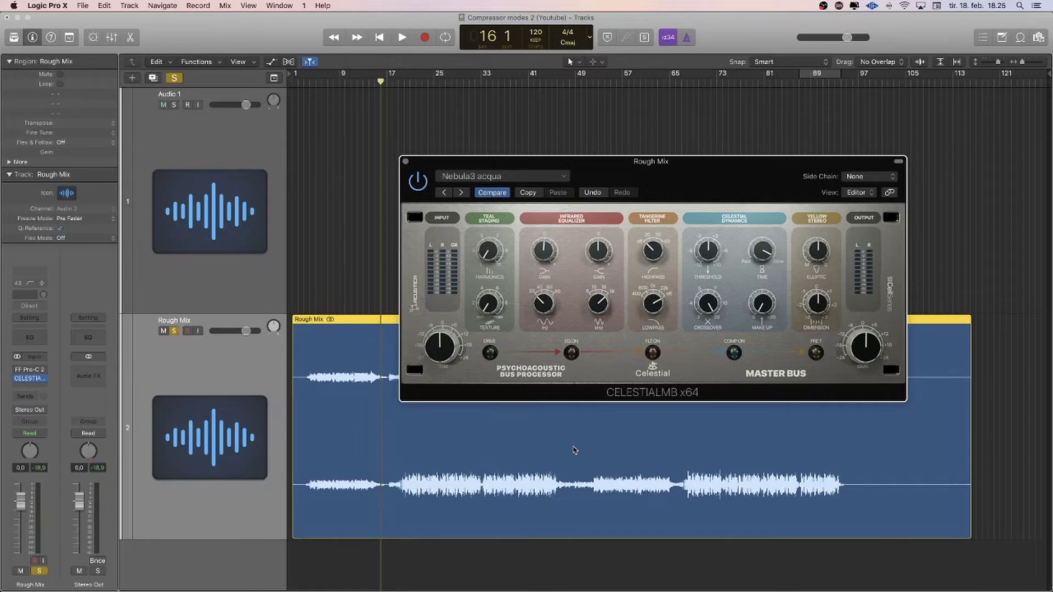
Step: Move the CELESTIALMB window aside and play the Rough Mix from bar 19 with the plug-in bypassed
{"action": "left_click_drag", "start_coordinate": [604, 169], "coordinate": [628, 162]}
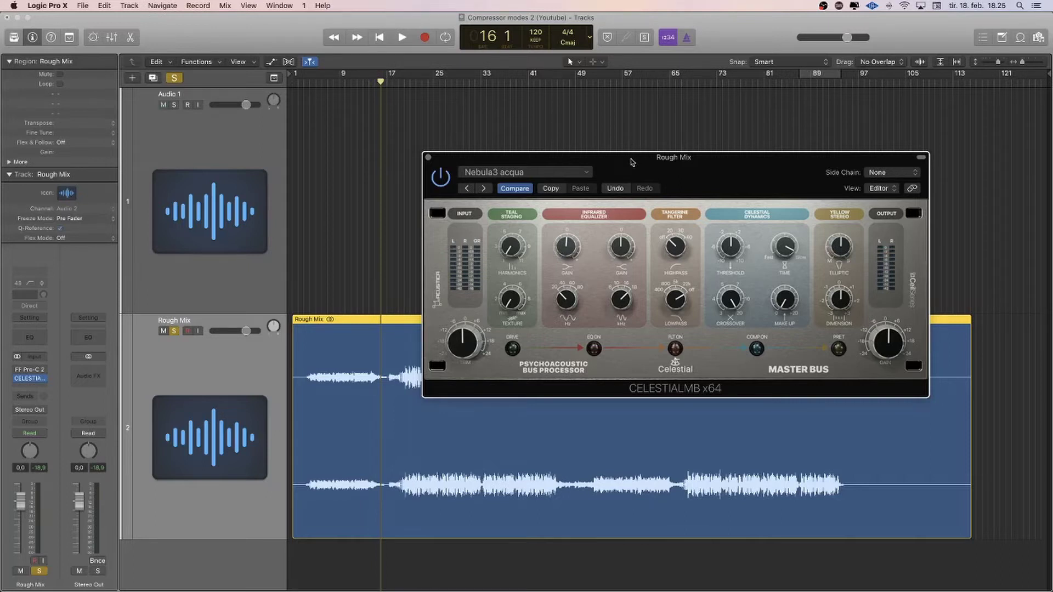
{"action": "left_click_drag", "start_coordinate": [632, 162], "coordinate": [632, 120]}
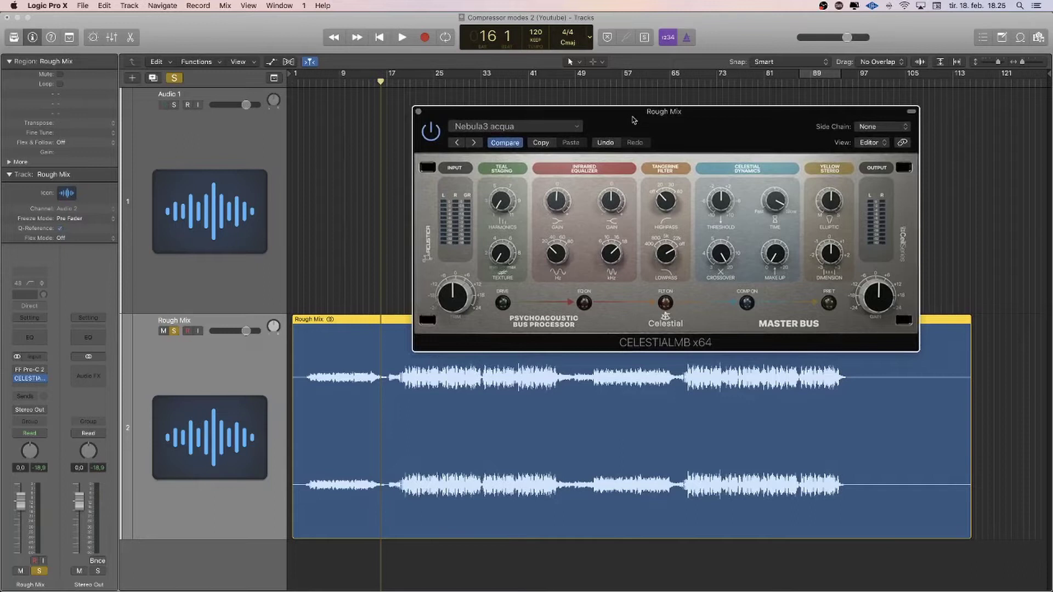
{"action": "left_click_drag", "start_coordinate": [635, 116], "coordinate": [668, 230]}
{"action": "left_click_drag", "start_coordinate": [458, 225], "coordinate": [544, 221]}
{"action": "left_click_drag", "start_coordinate": [410, 83], "coordinate": [398, 82]}
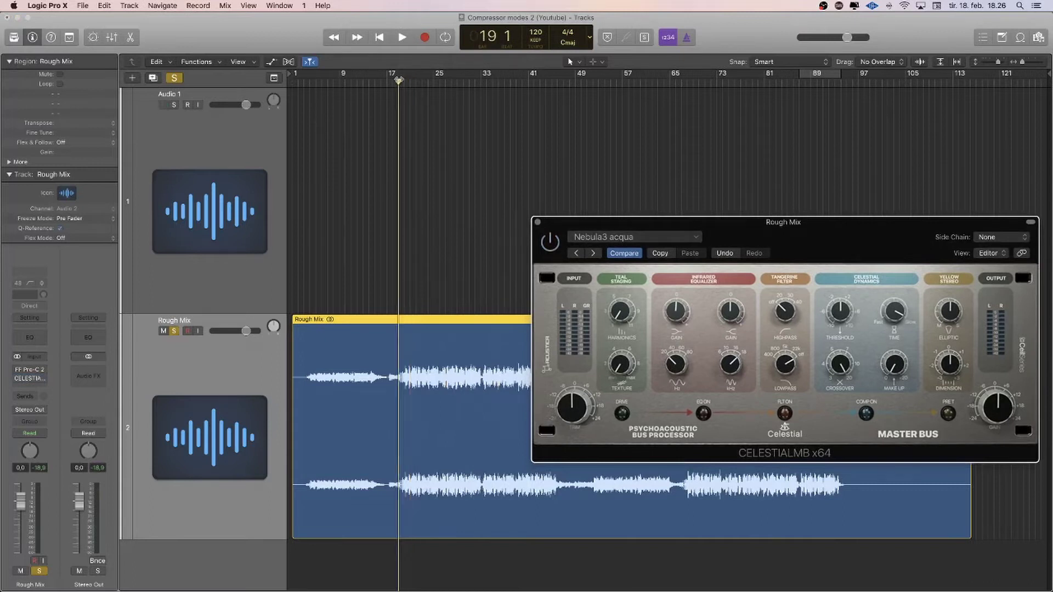
{"action": "key", "text": "space"}
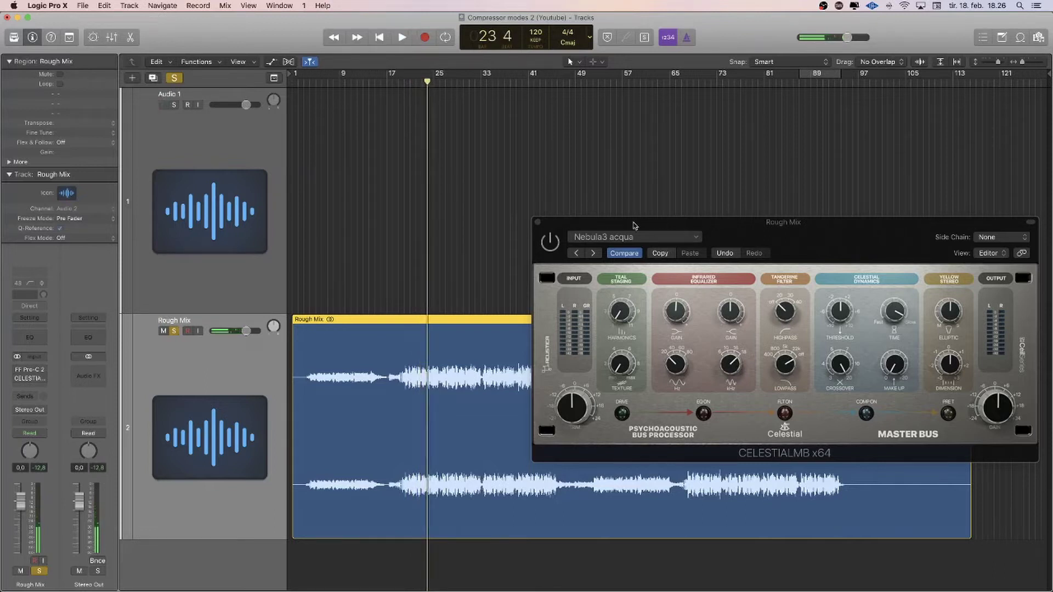
Step: Switch CELESTIALMB back on, reposition its window, and return the playhead to the start of the louder section
{"action": "left_click", "coordinate": [651, 237]}
{"action": "left_click_drag", "start_coordinate": [735, 227], "coordinate": [643, 233]}
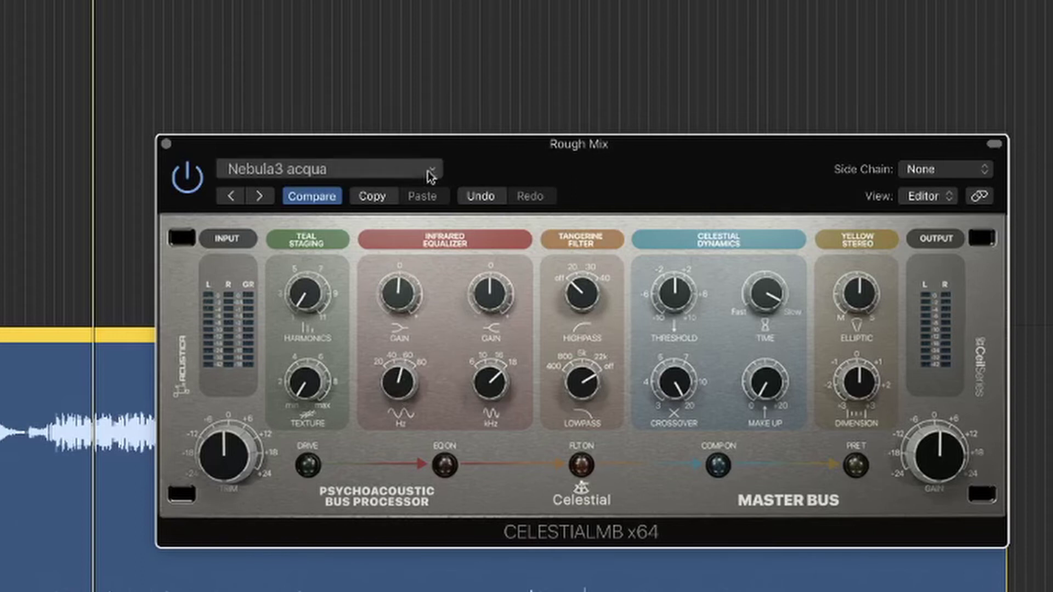
{"action": "left_click_drag", "start_coordinate": [437, 147], "coordinate": [439, 149]}
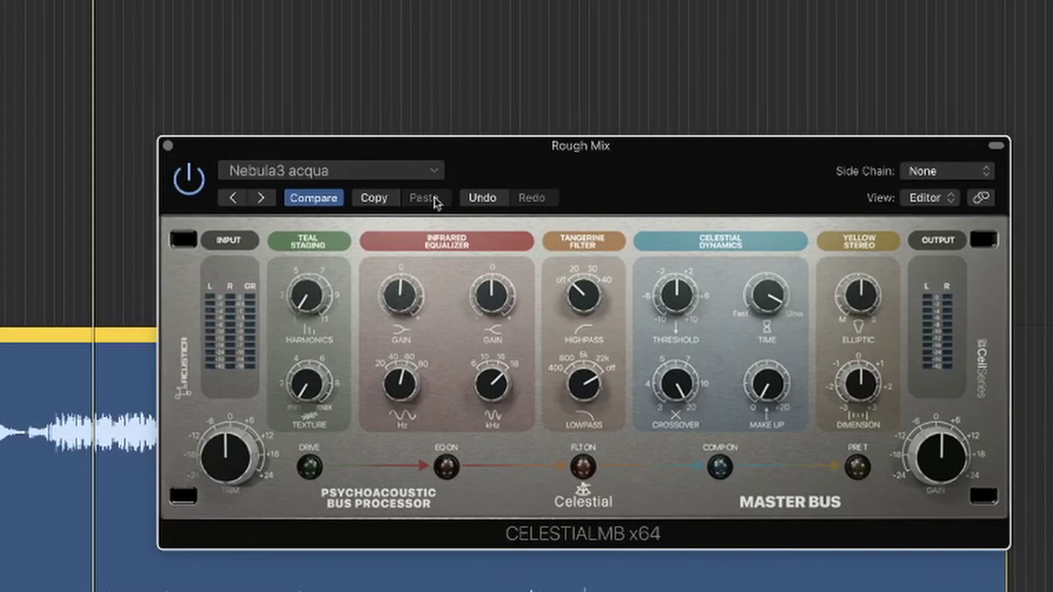
{"action": "left_click_drag", "start_coordinate": [422, 153], "coordinate": [467, 151]}
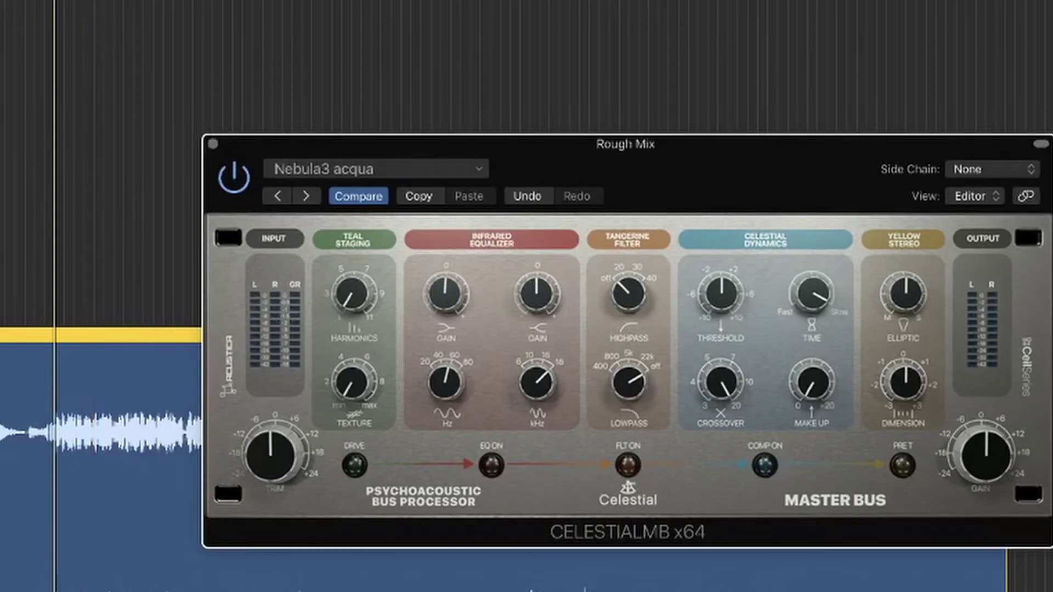
{"action": "left_click", "coordinate": [130, 44]}
{"action": "left_click_drag", "start_coordinate": [537, 168], "coordinate": [549, 164]}
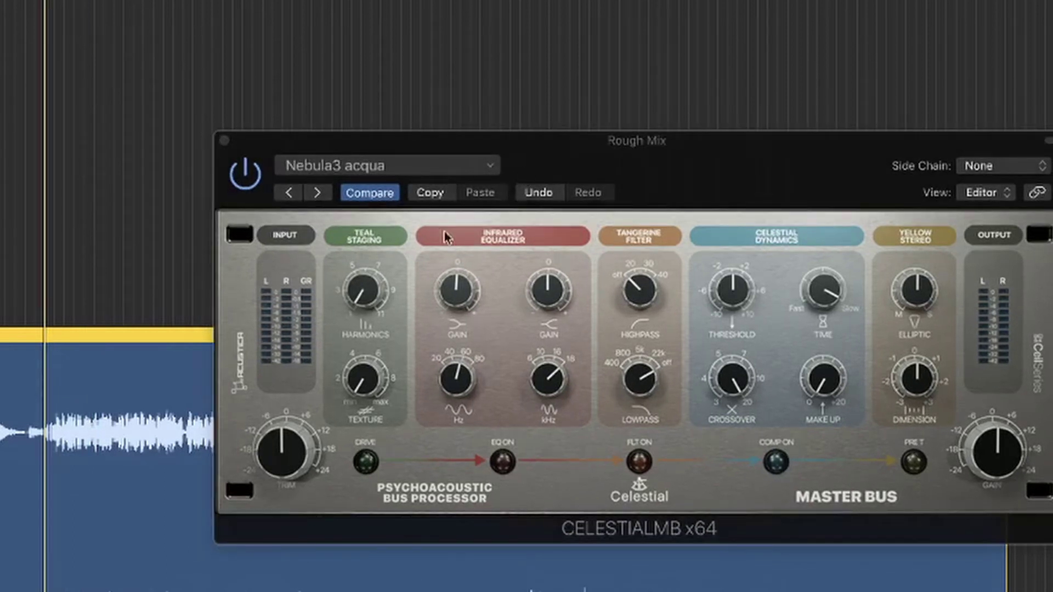
Step: Play the Rough Mix and raise the low-band gain of the CELESTIALMB Infrared Equalizer slightly above 0
{"action": "key", "text": "space"}
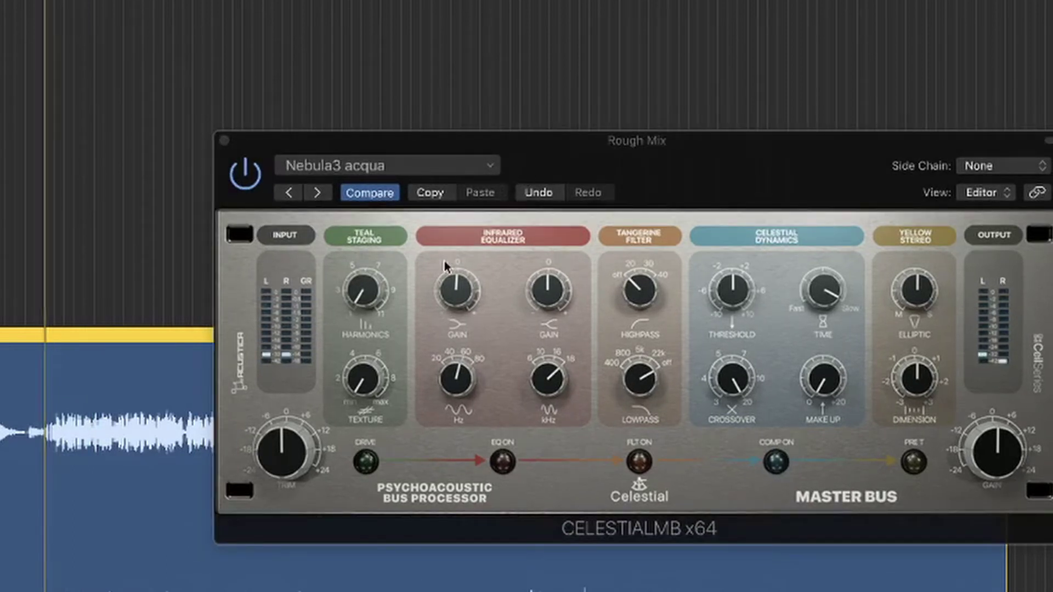
{"action": "left_click", "coordinate": [453, 299]}
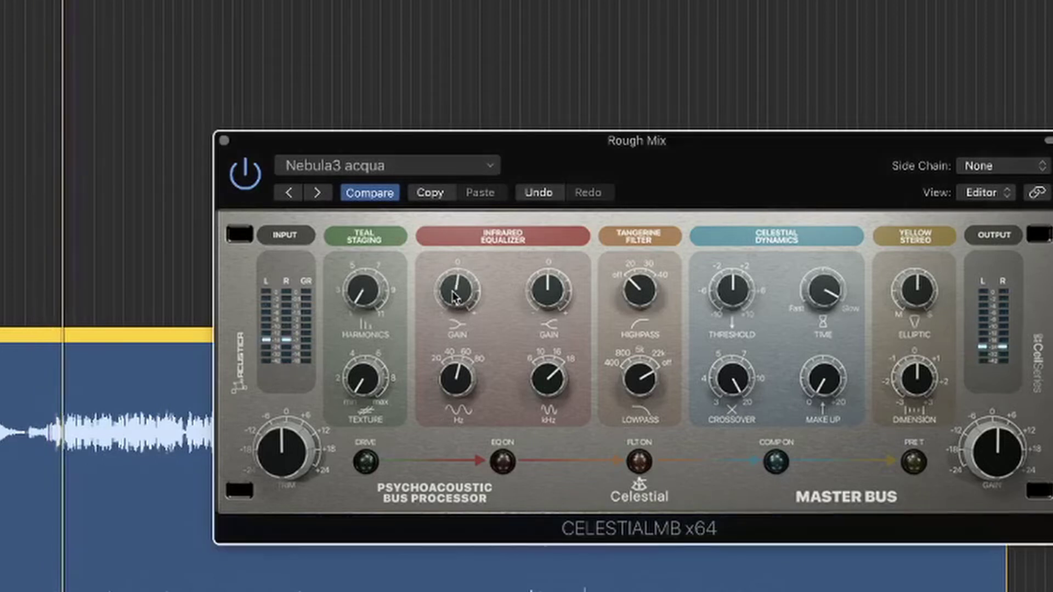
{"action": "left_click_drag", "start_coordinate": [453, 296], "coordinate": [453, 296]}
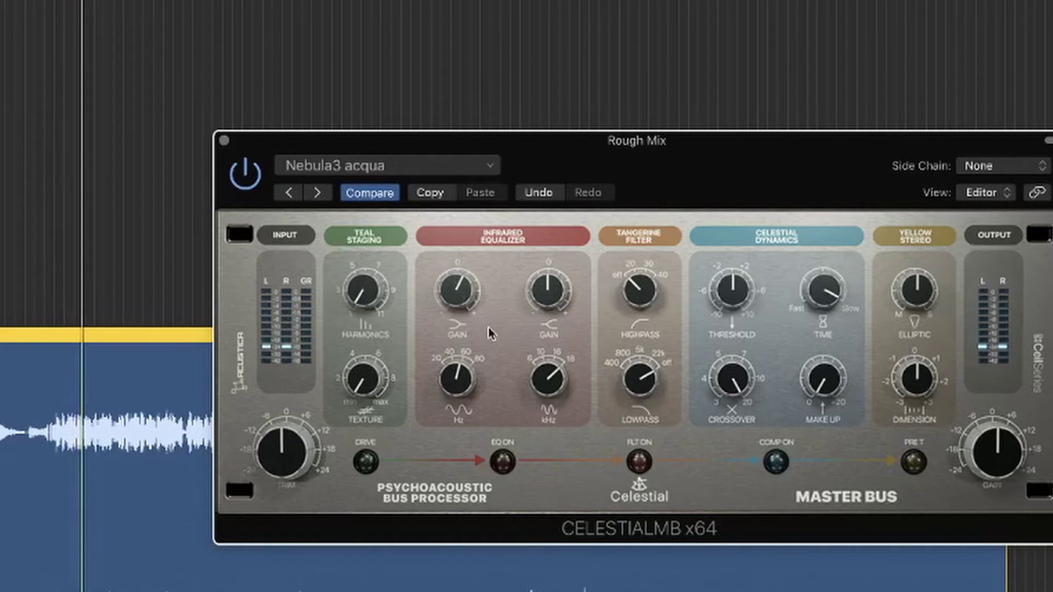
Step: Compare the playing Rough Mix with CELESTIALMB bypassed and re-enabled, stop playback, and close the plug-in window
{"action": "left_click", "coordinate": [248, 178]}
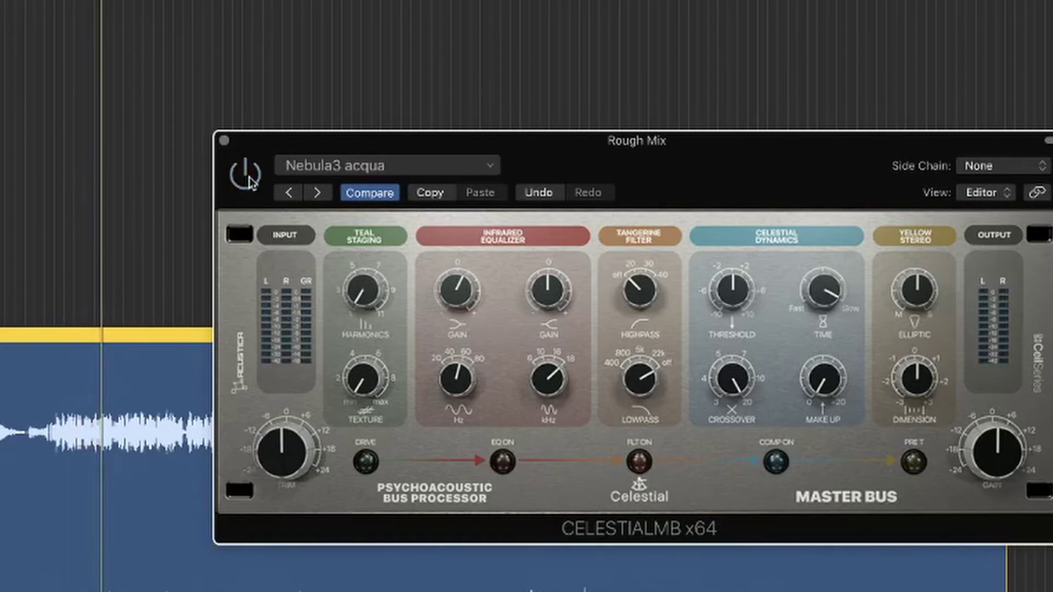
{"action": "left_click", "coordinate": [248, 178]}
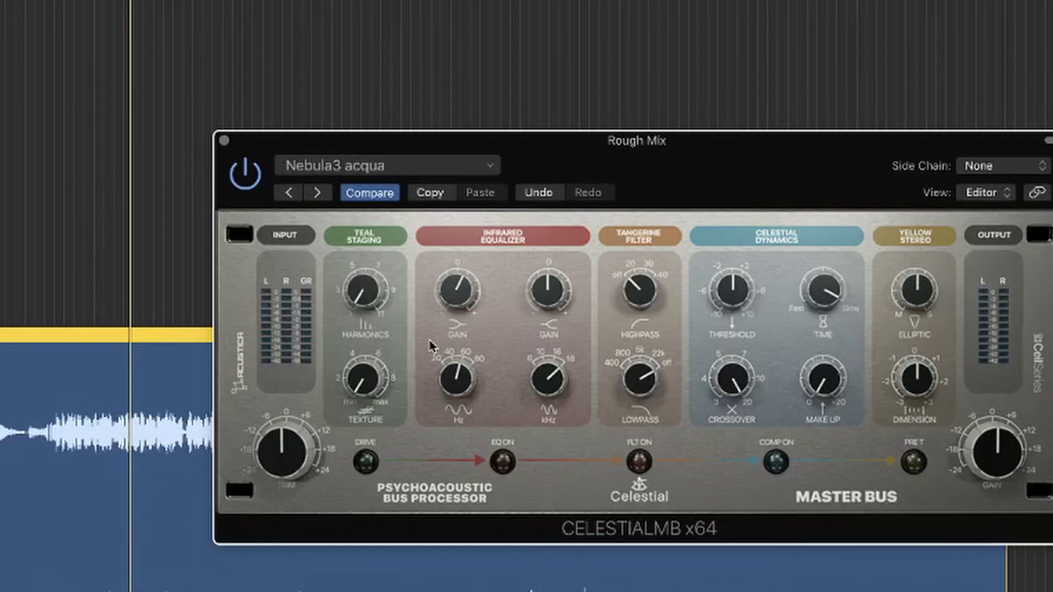
{"action": "left_click_drag", "start_coordinate": [483, 143], "coordinate": [472, 139]}
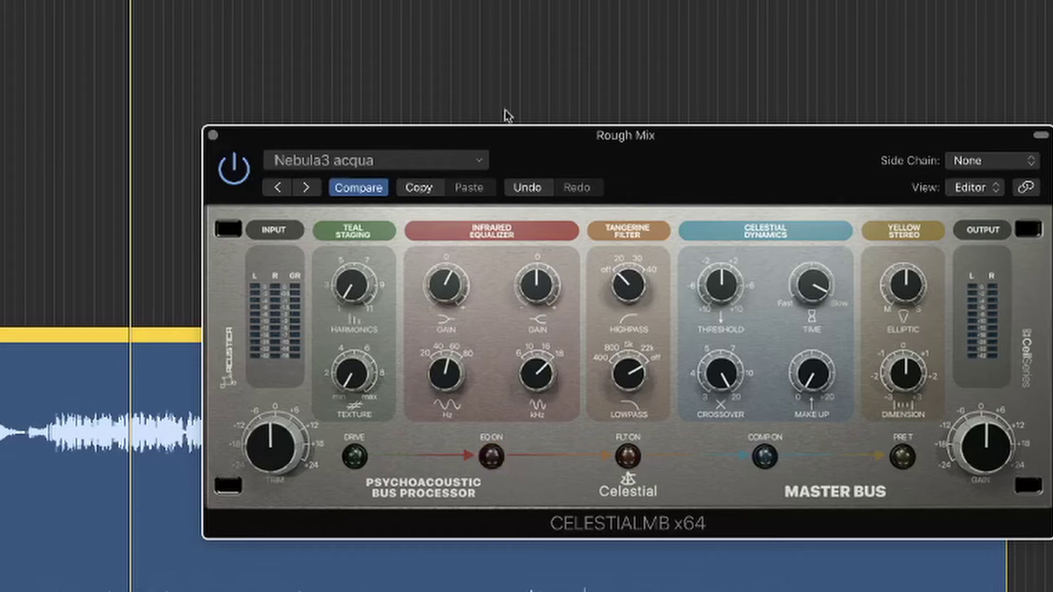
{"action": "left_click_drag", "start_coordinate": [525, 135], "coordinate": [493, 120]}
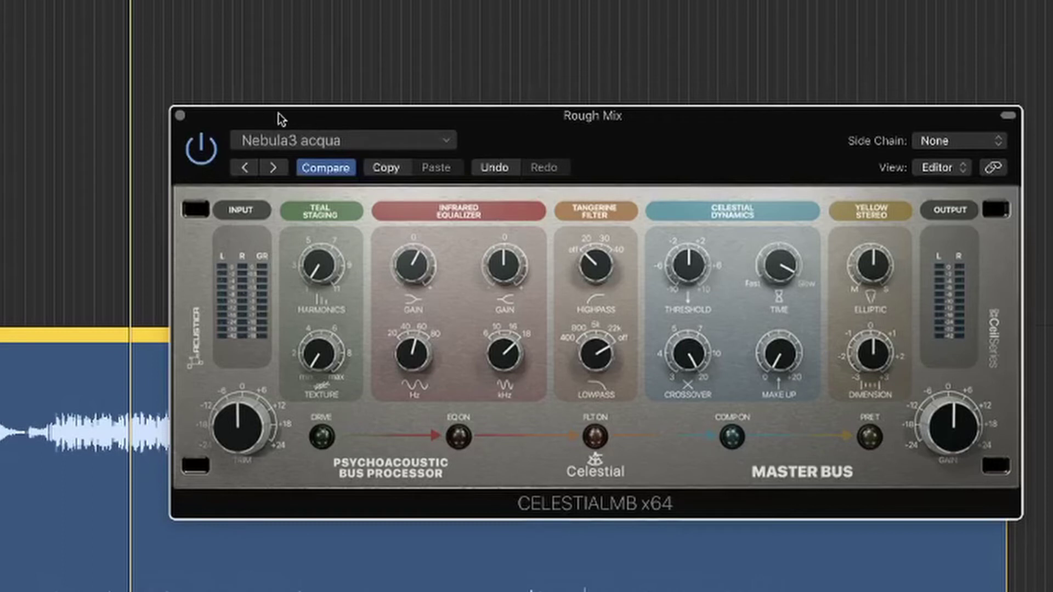
{"action": "left_click_drag", "start_coordinate": [282, 119], "coordinate": [272, 118]}
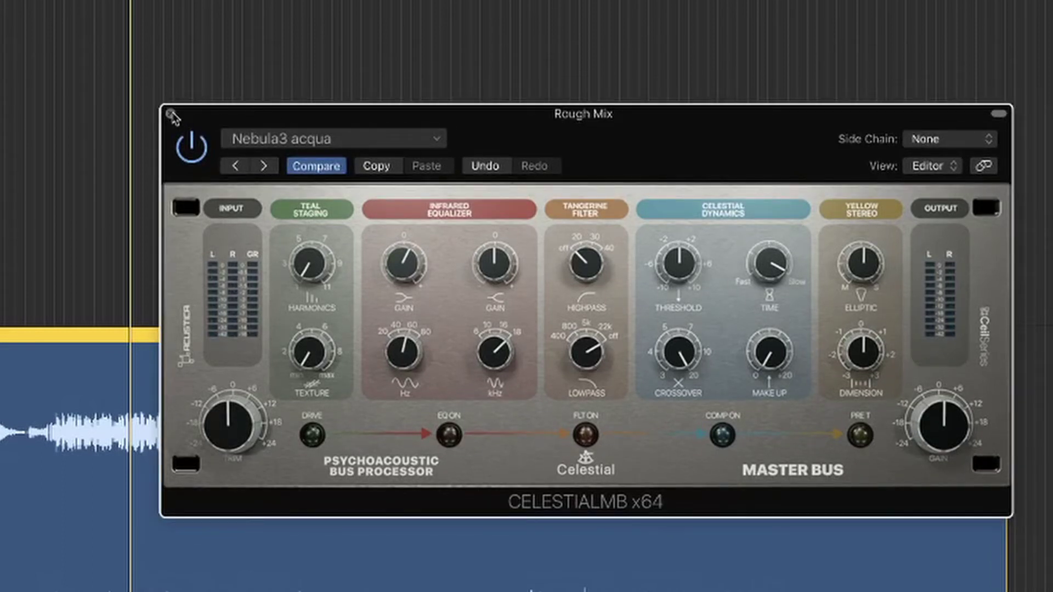
{"action": "left_click", "coordinate": [170, 114]}
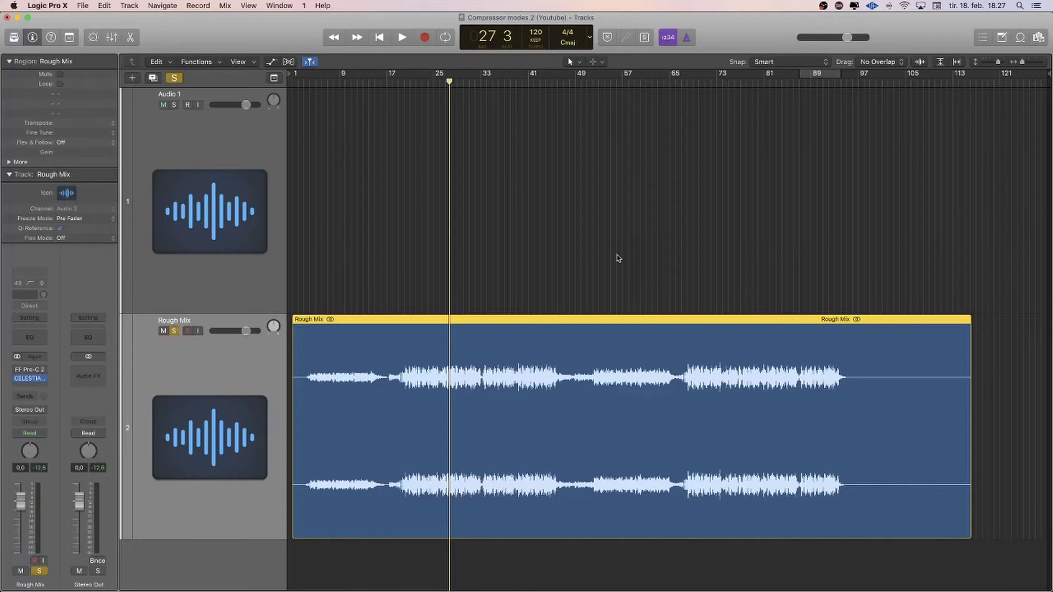
Step: Open FF Pro-C 2 on the Rough Mix track, view its side-chain filters, and position its window over the arrangement
{"action": "left_click", "coordinate": [18, 371]}
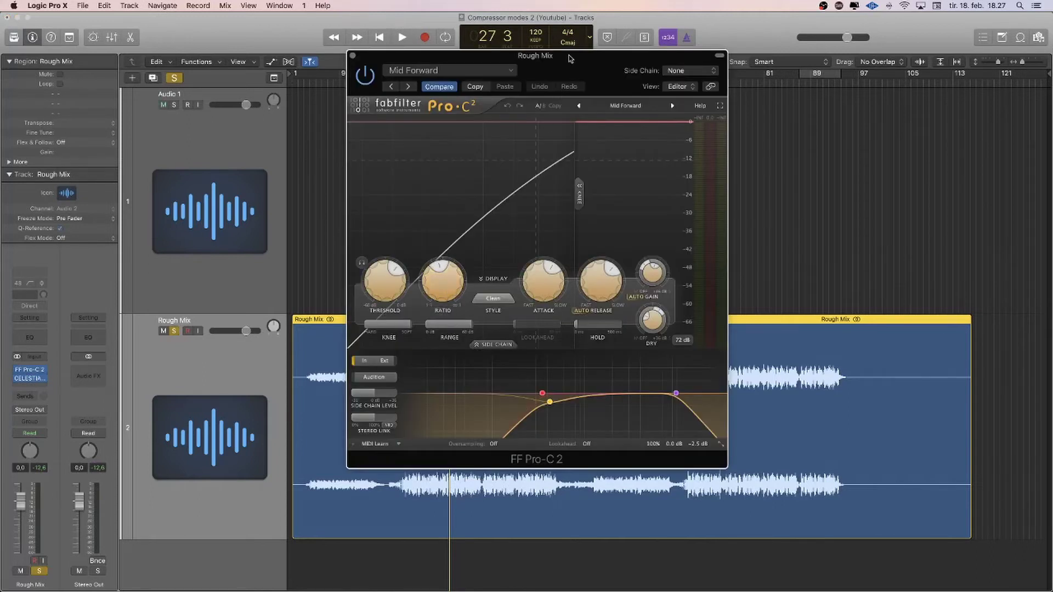
{"action": "left_click_drag", "start_coordinate": [570, 59], "coordinate": [685, 95]}
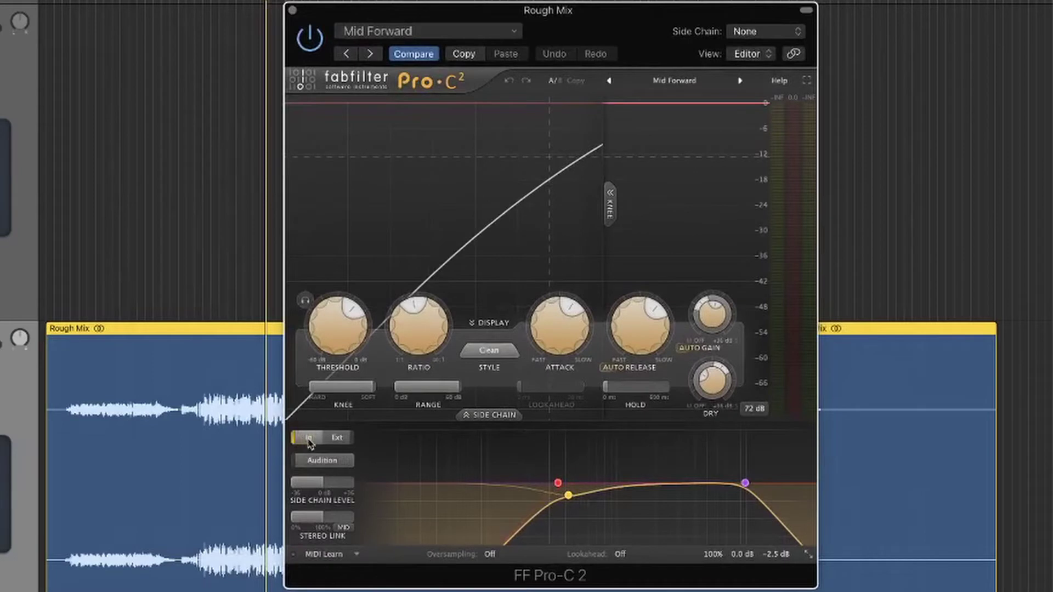
{"action": "mouse_move", "coordinate": [665, 442]}
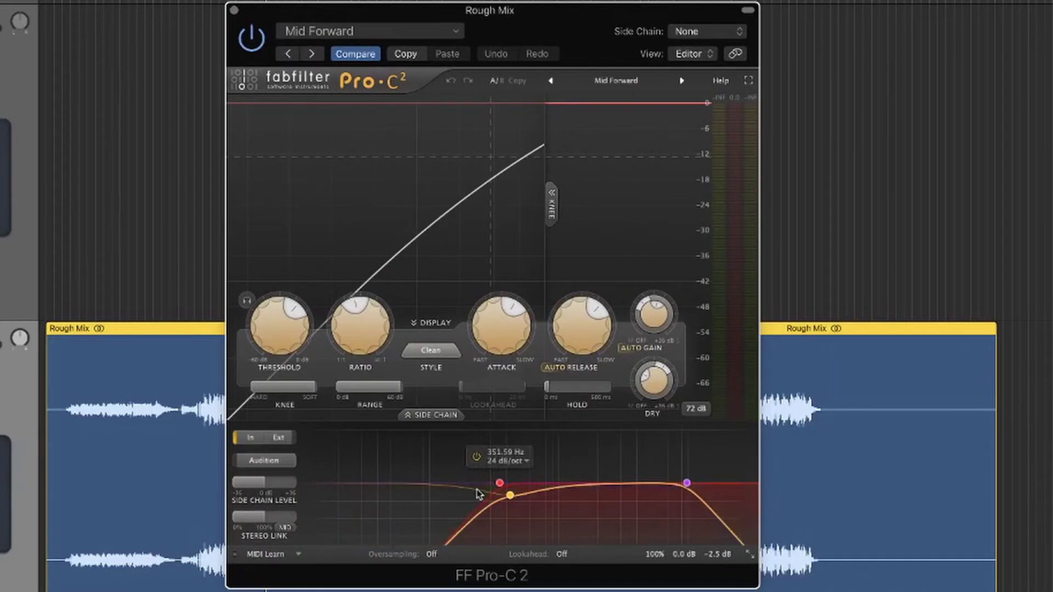
{"action": "mouse_move", "coordinate": [414, 511]}
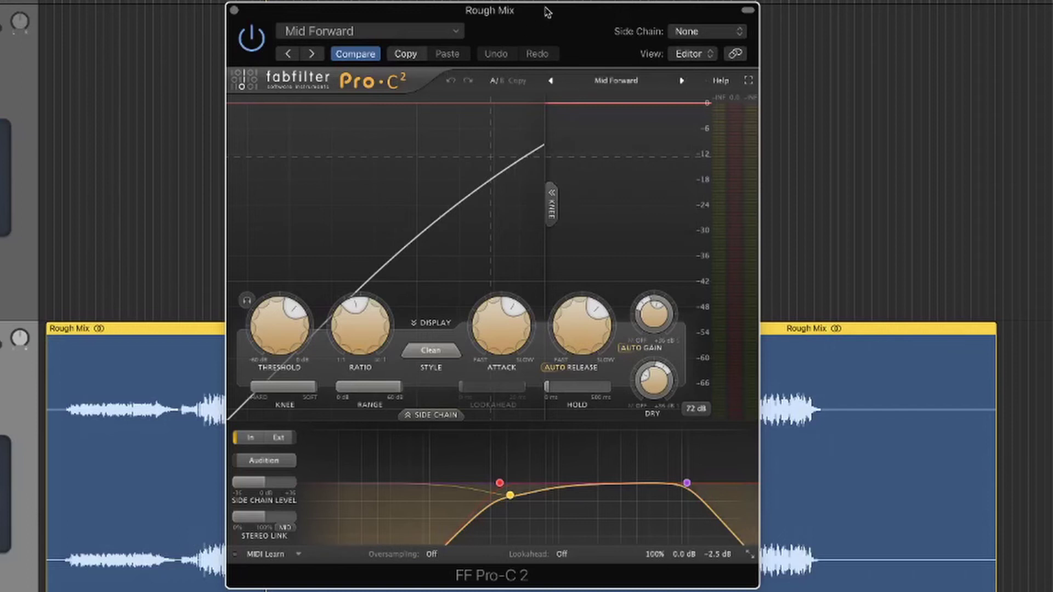
{"action": "left_click_drag", "start_coordinate": [546, 11], "coordinate": [569, 32]}
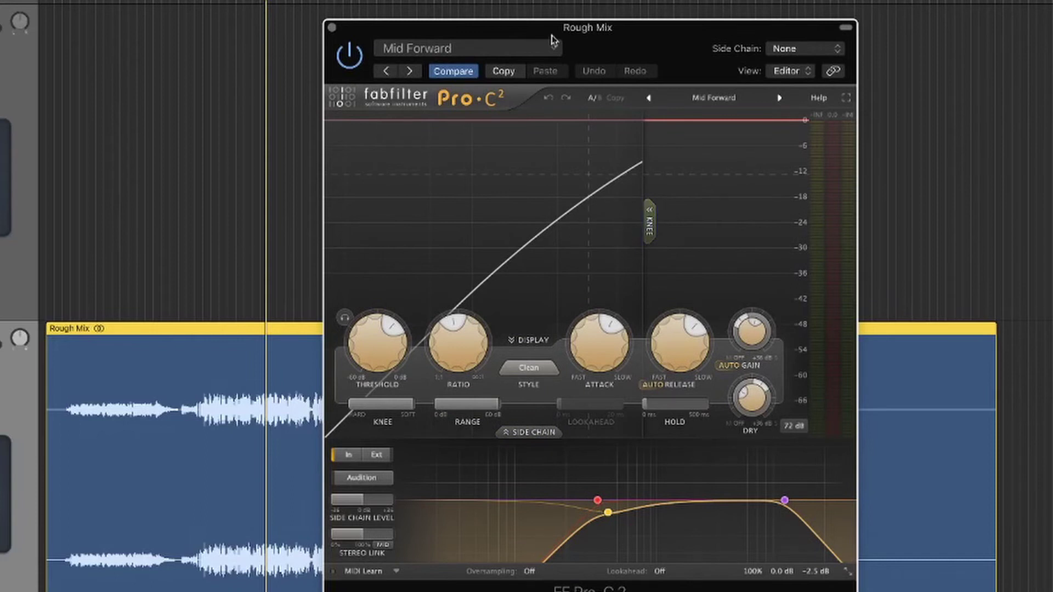
{"action": "left_click_drag", "start_coordinate": [552, 40], "coordinate": [590, 30]}
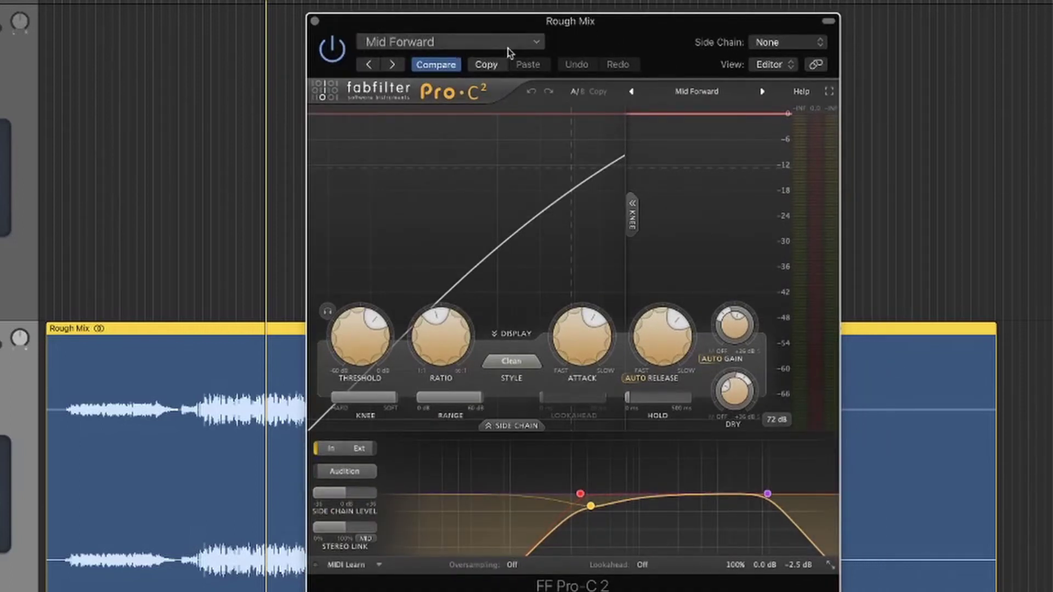
{"action": "mouse_move", "coordinate": [573, 25]}
{"action": "left_mouse_down"}
{"action": "mouse_move", "coordinate": [625, 27]}
{"action": "mouse_move", "coordinate": [587, 29]}
{"action": "left_mouse_up"}
Step: Play the start of the louder section with Pro-C 2 bypassed, switch the plug-in back on, and return the playhead there
{"action": "left_click", "coordinate": [204, 6]}
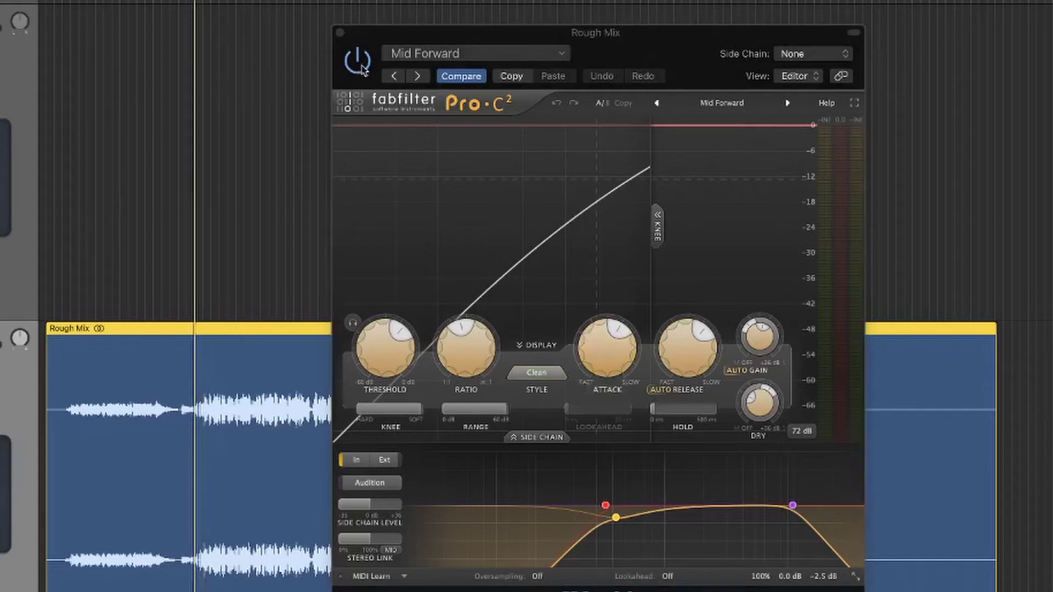
{"action": "left_click_drag", "start_coordinate": [603, 33], "coordinate": [592, 33]}
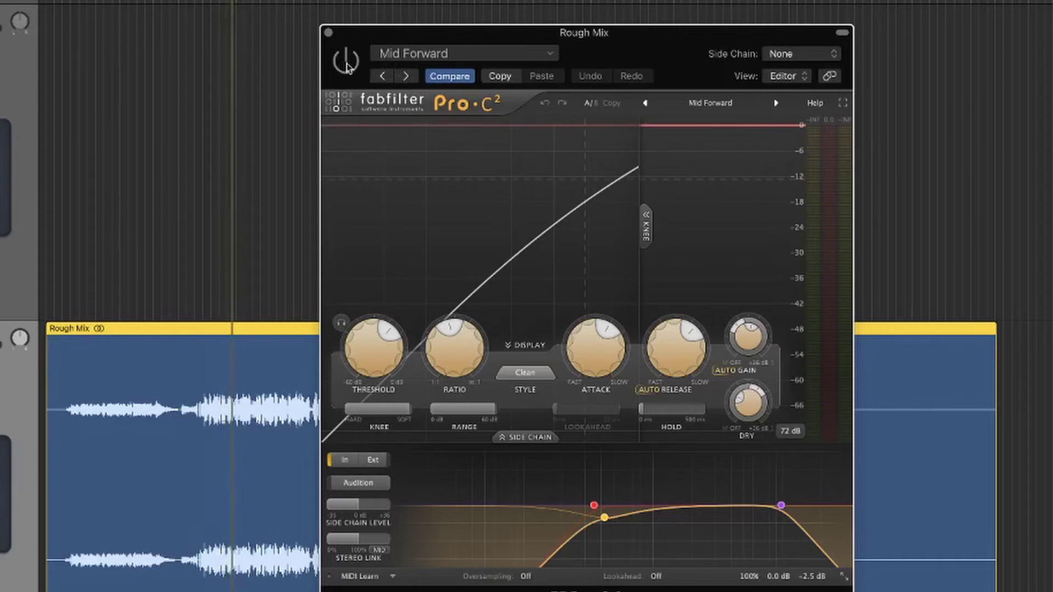
{"action": "left_click_drag", "start_coordinate": [550, 40], "coordinate": [538, 40]}
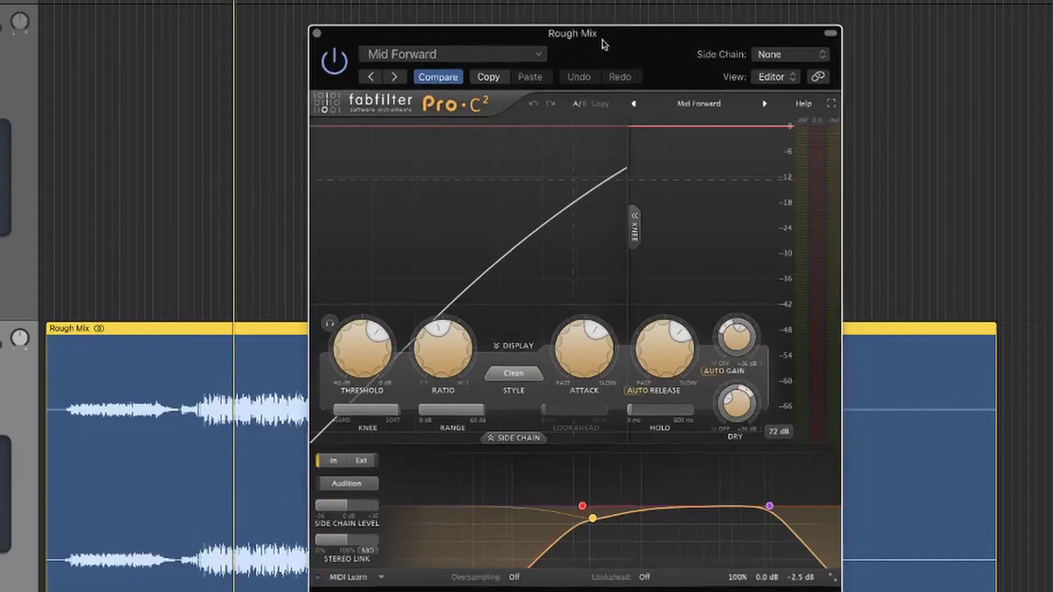
{"action": "left_click", "coordinate": [196, 3]}
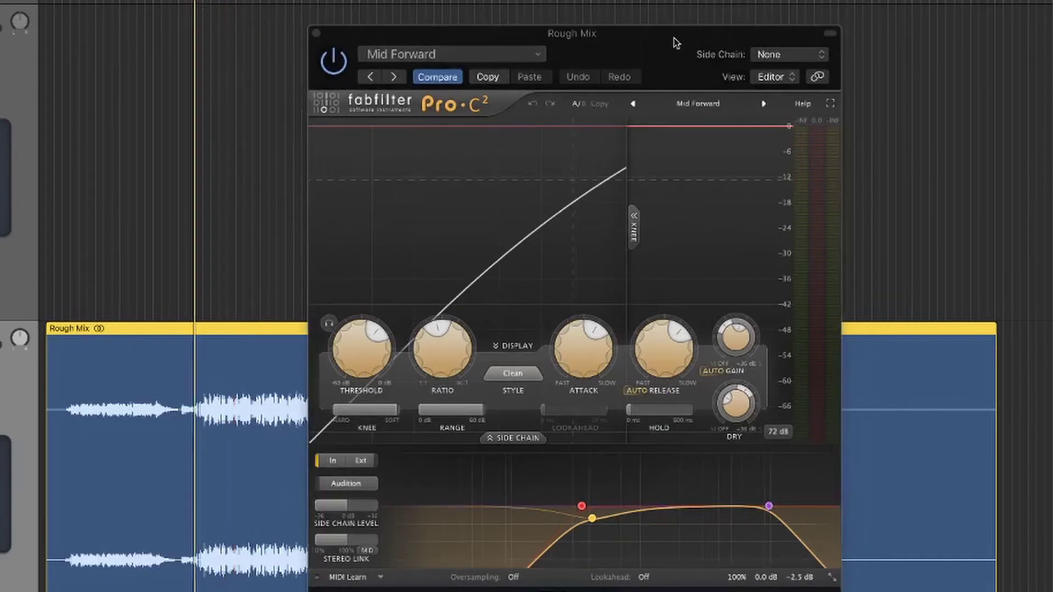
Step: Play the louder section while adjusting the Pro-C 2 threshold, leaving it at about -17 dB, and stop playback
{"action": "left_click_drag", "start_coordinate": [676, 43], "coordinate": [673, 43]}
{"action": "mouse_move", "coordinate": [371, 332]}
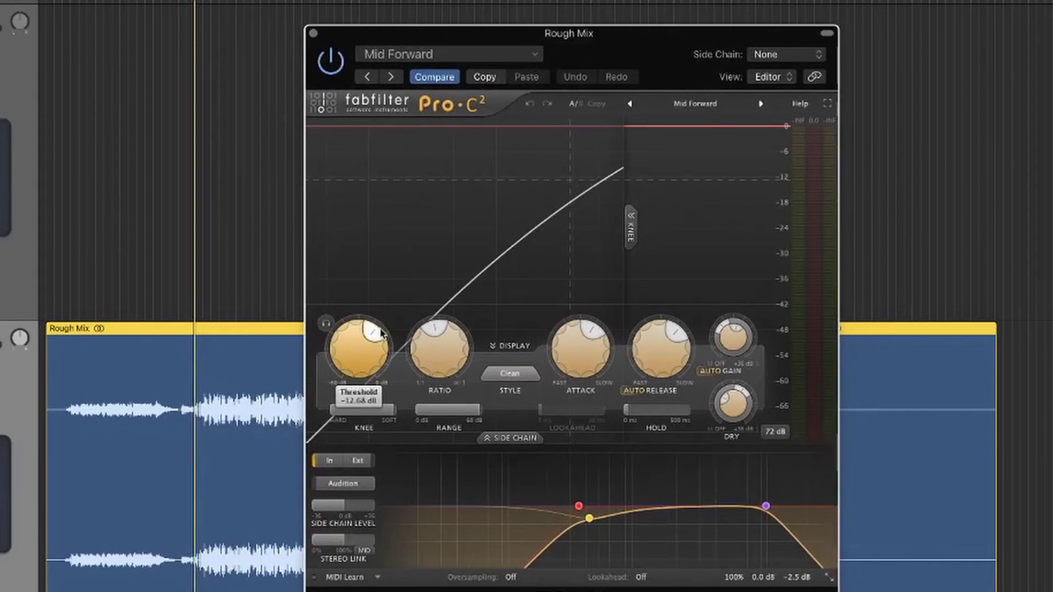
{"action": "left_click_drag", "start_coordinate": [381, 333], "coordinate": [380, 346]}
{"action": "key", "text": "space"}
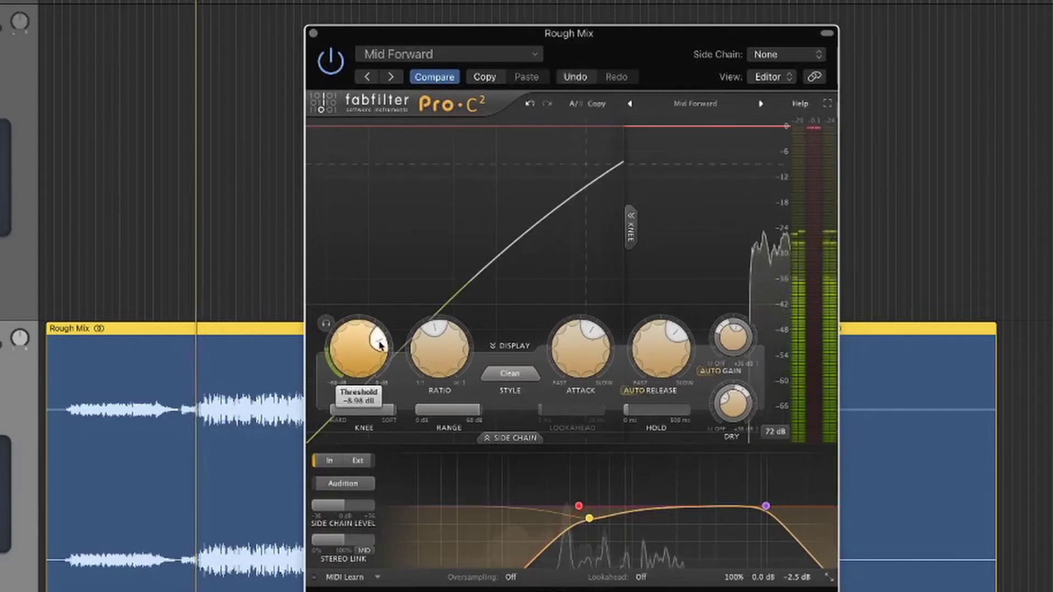
{"action": "left_click_drag", "start_coordinate": [378, 343], "coordinate": [361, 328]}
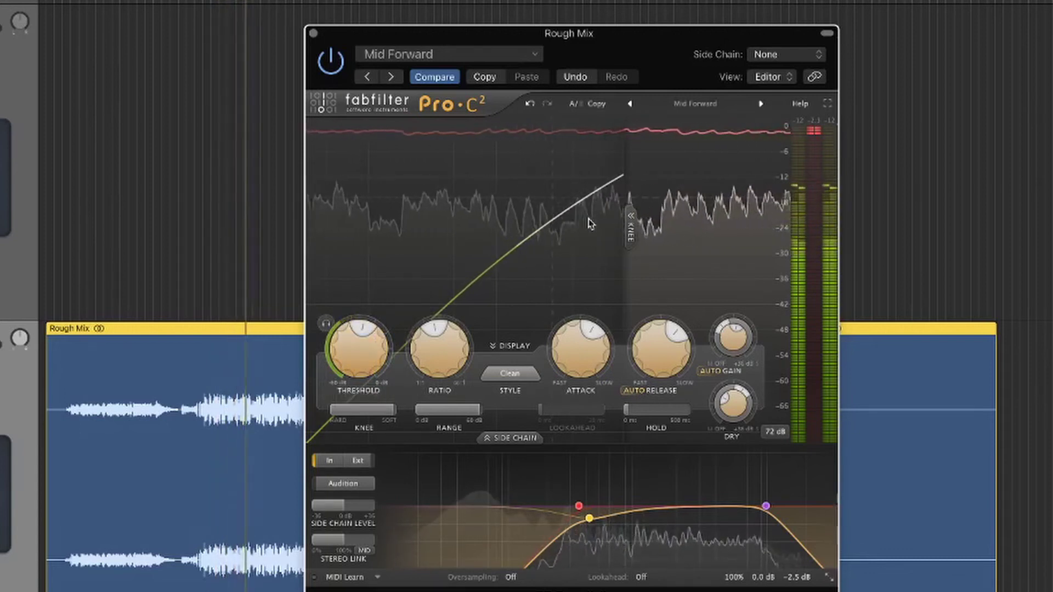
{"action": "key", "text": "space"}
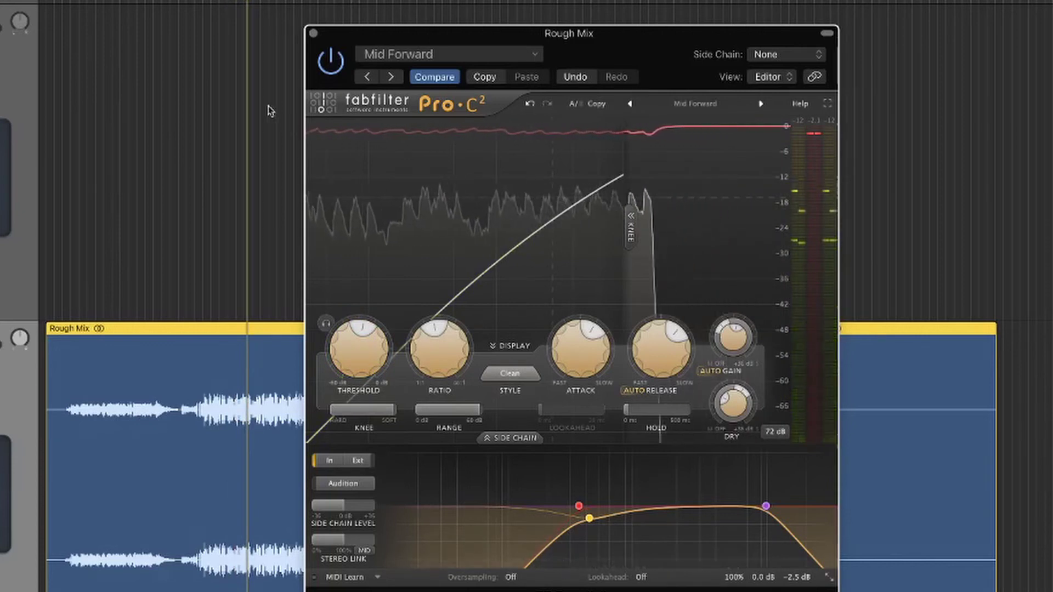
Step: Replay the Rough Mix from the louder section and compare it repeatedly with the Pro-C 2 global bypass on and off
{"action": "left_click", "coordinate": [212, 4]}
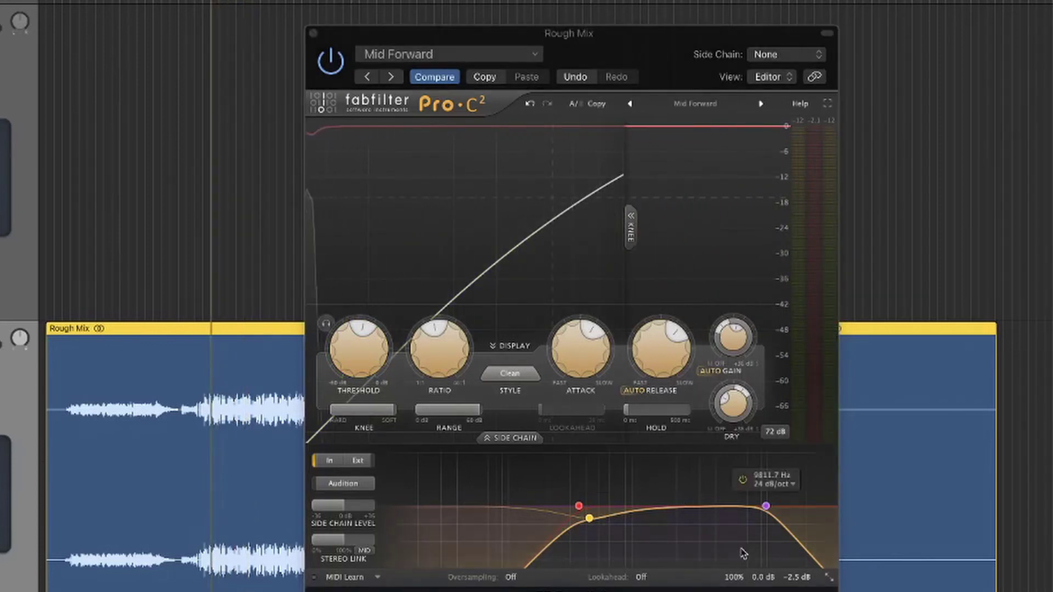
{"action": "mouse_move", "coordinate": [733, 557]}
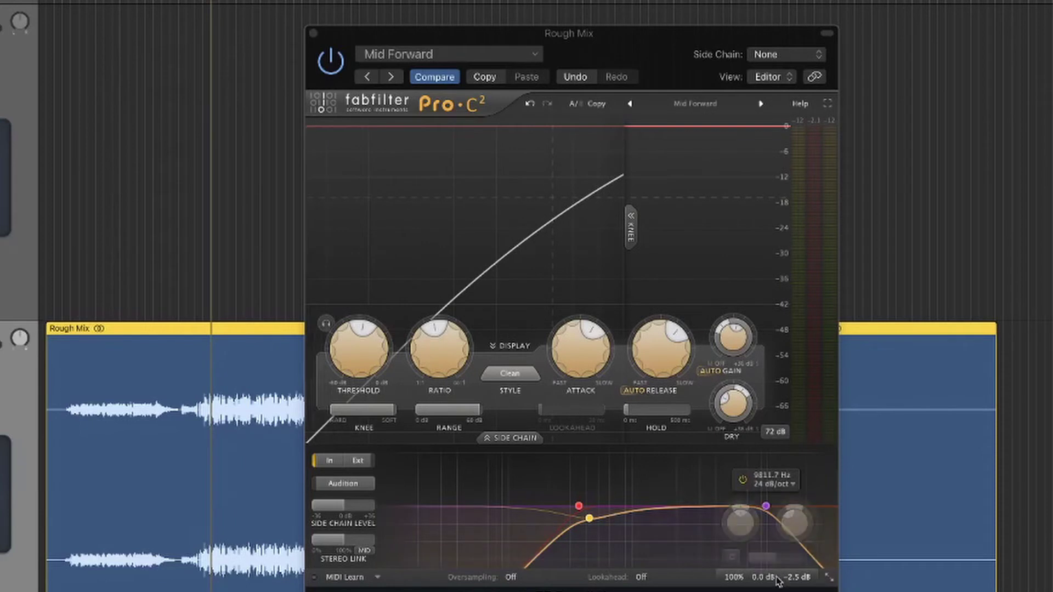
{"action": "left_click", "coordinate": [733, 558]}
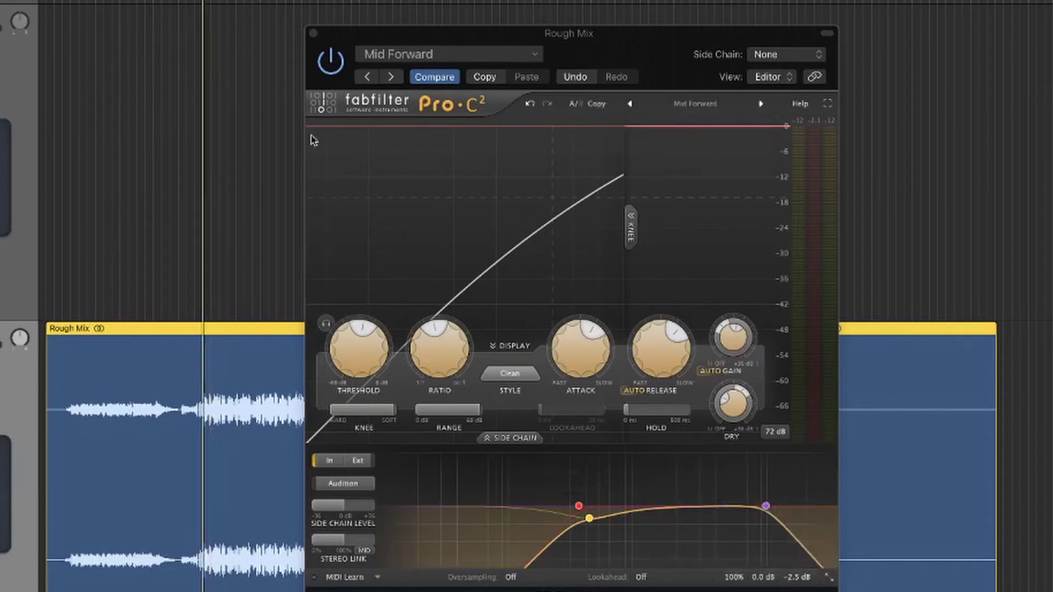
{"action": "key", "text": "space"}
{"action": "mouse_move", "coordinate": [735, 559]}
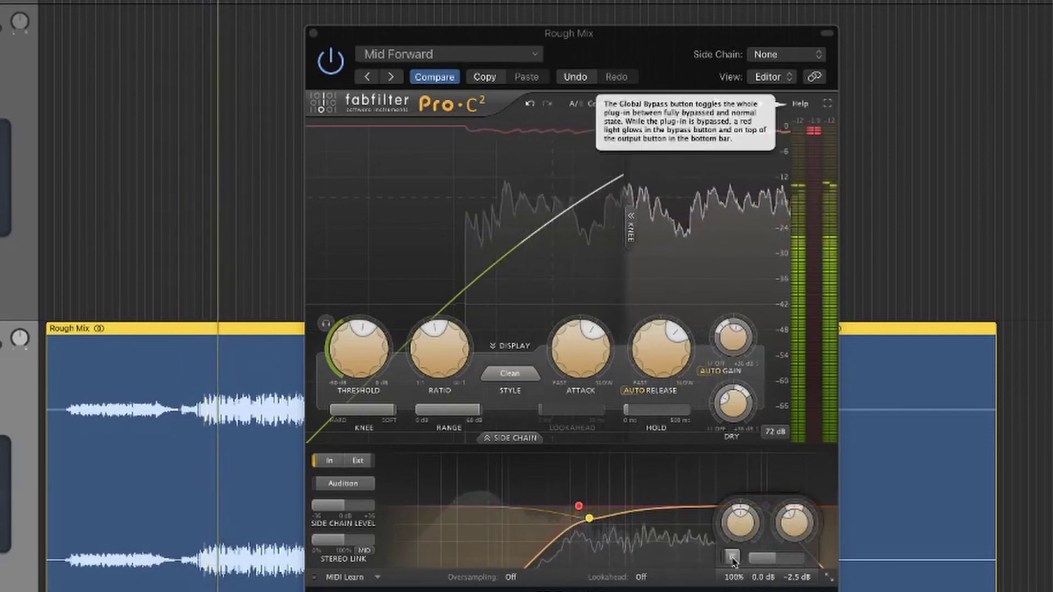
{"action": "left_click", "coordinate": [732, 558]}
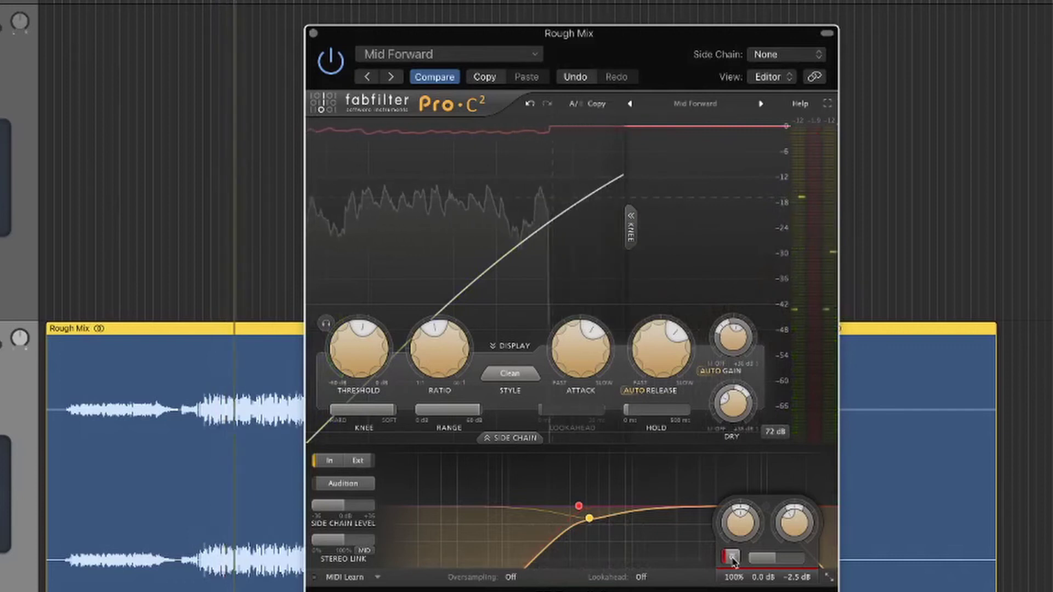
{"action": "left_click", "coordinate": [732, 558]}
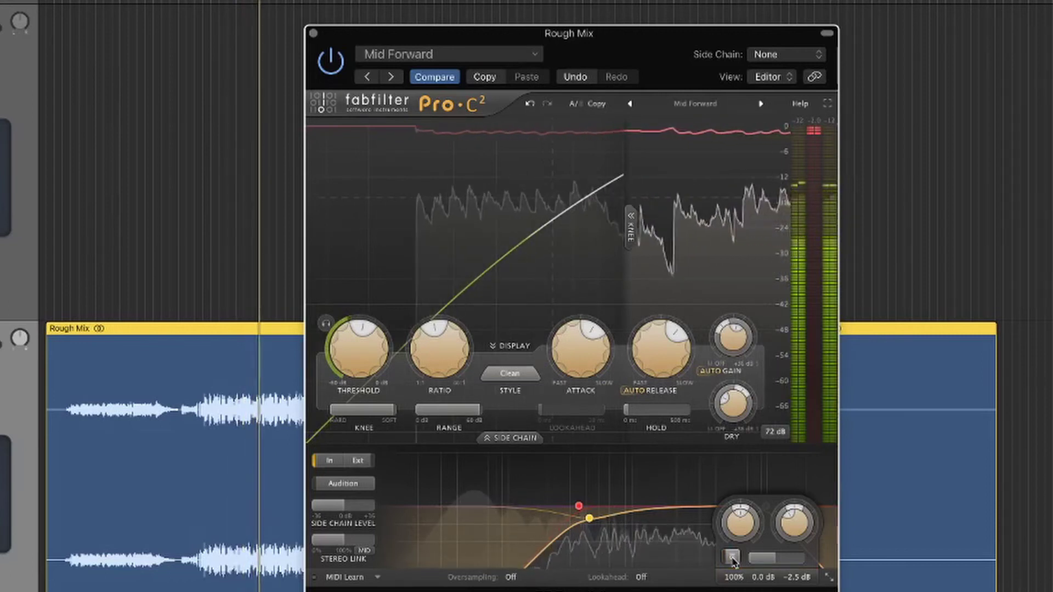
{"action": "left_click", "coordinate": [732, 558]}
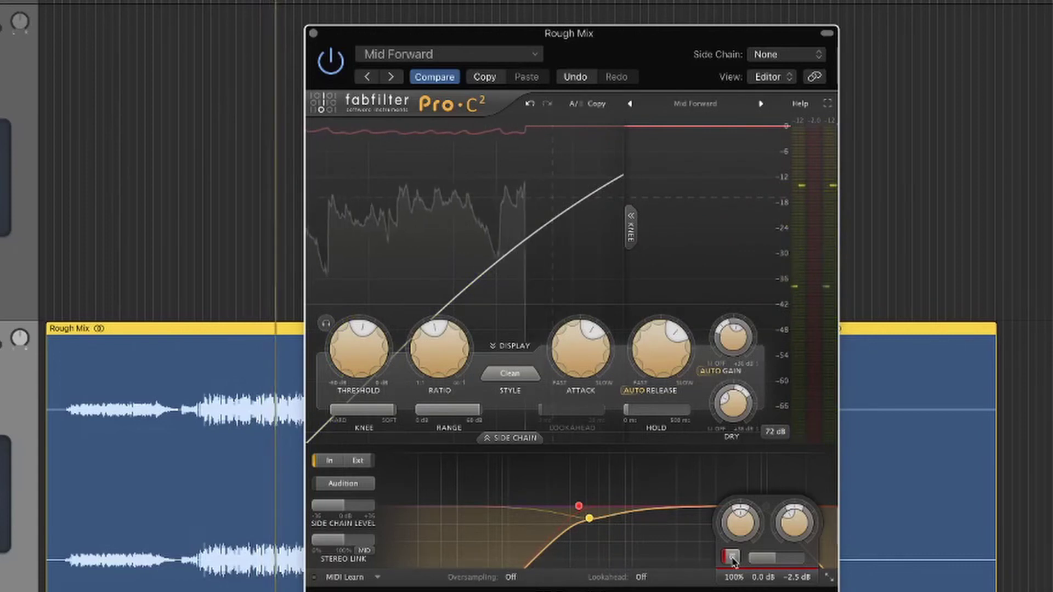
{"action": "left_click", "coordinate": [733, 557]}
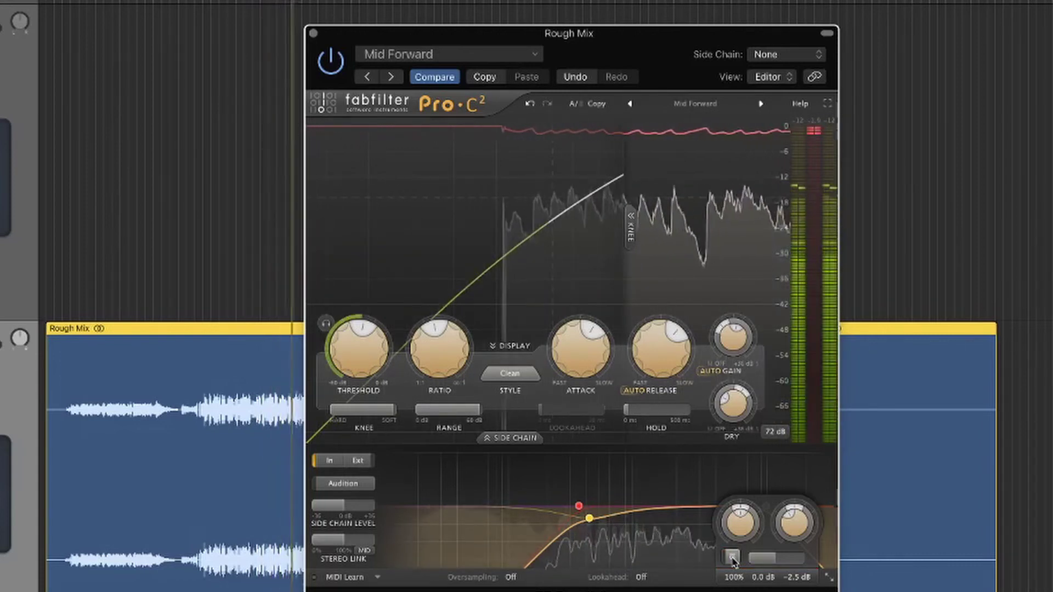
{"action": "left_click", "coordinate": [733, 558]}
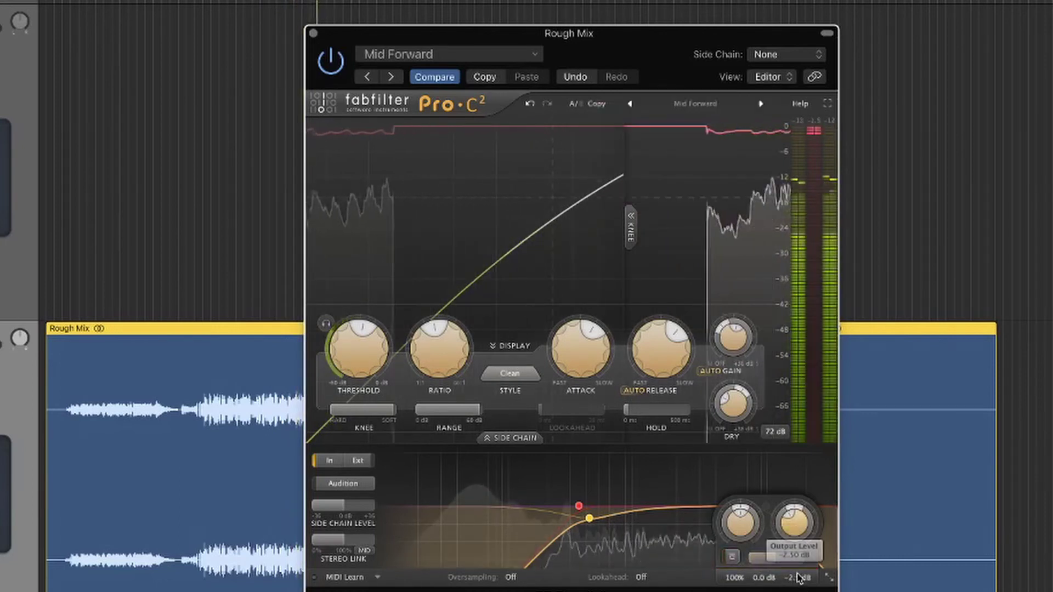
Step: Set the Pro-C 2 output level to -2.0 dB and compare again with global bypass before stopping playback
{"action": "left_click_drag", "start_coordinate": [800, 582], "coordinate": [802, 568]}
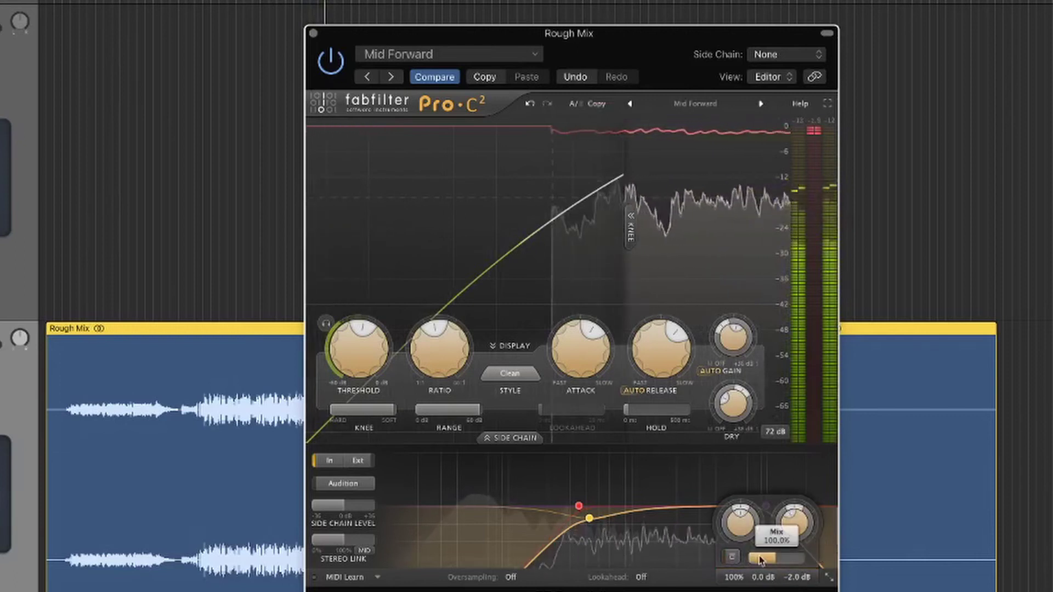
{"action": "left_click", "coordinate": [731, 558]}
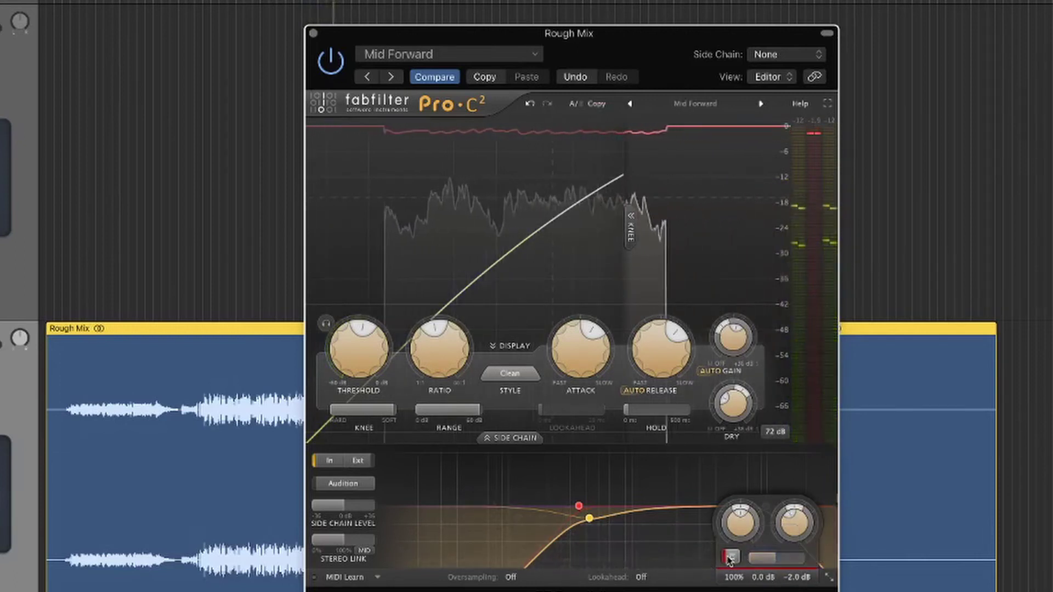
{"action": "left_click", "coordinate": [733, 558]}
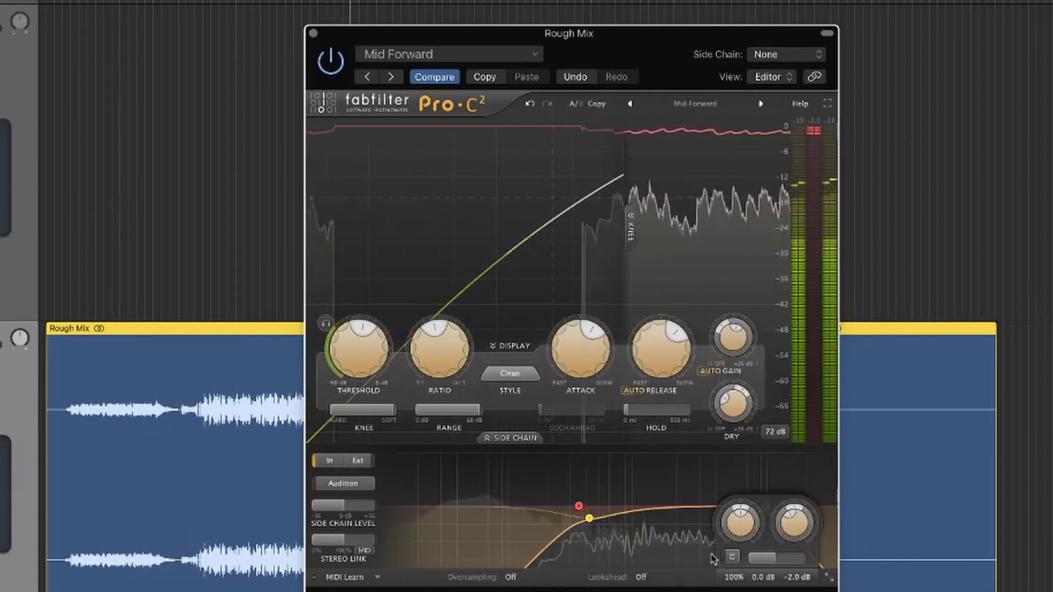
{"action": "key", "text": "space"}
Step: Close Pro-C 2, bring up the Slate Digital rack with FG-Stress on the Rough Mix, and move its window aside
{"action": "left_click", "coordinate": [314, 34]}
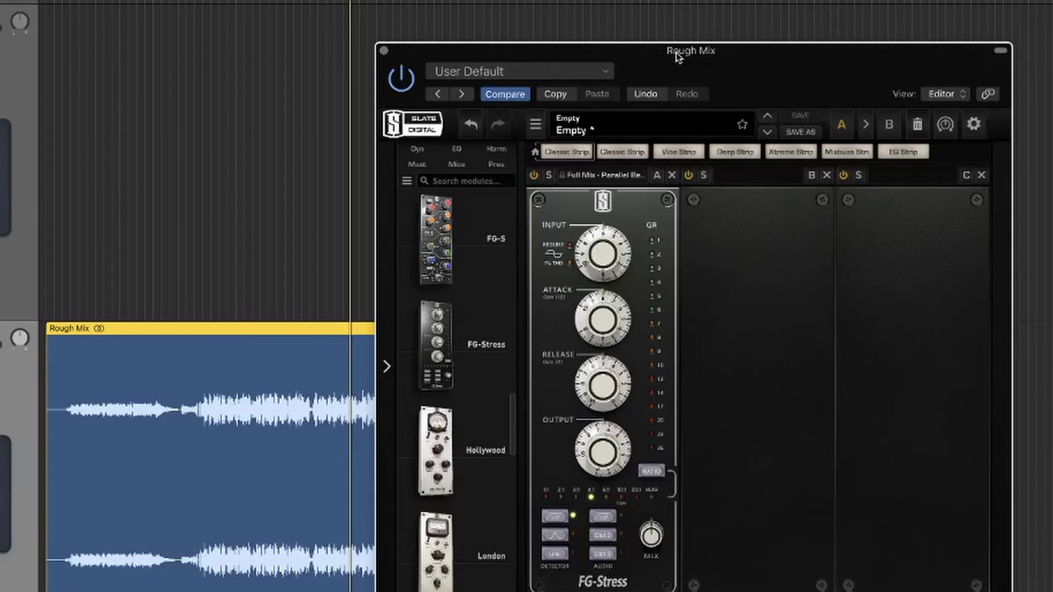
{"action": "left_click_drag", "start_coordinate": [677, 55], "coordinate": [683, 66]}
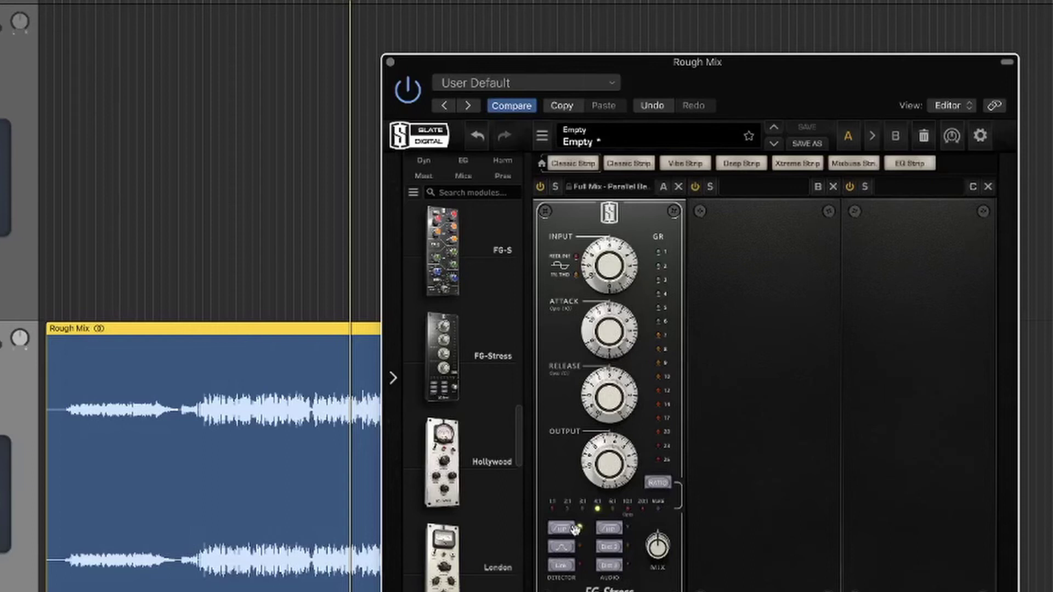
{"action": "left_click_drag", "start_coordinate": [666, 63], "coordinate": [703, 54]}
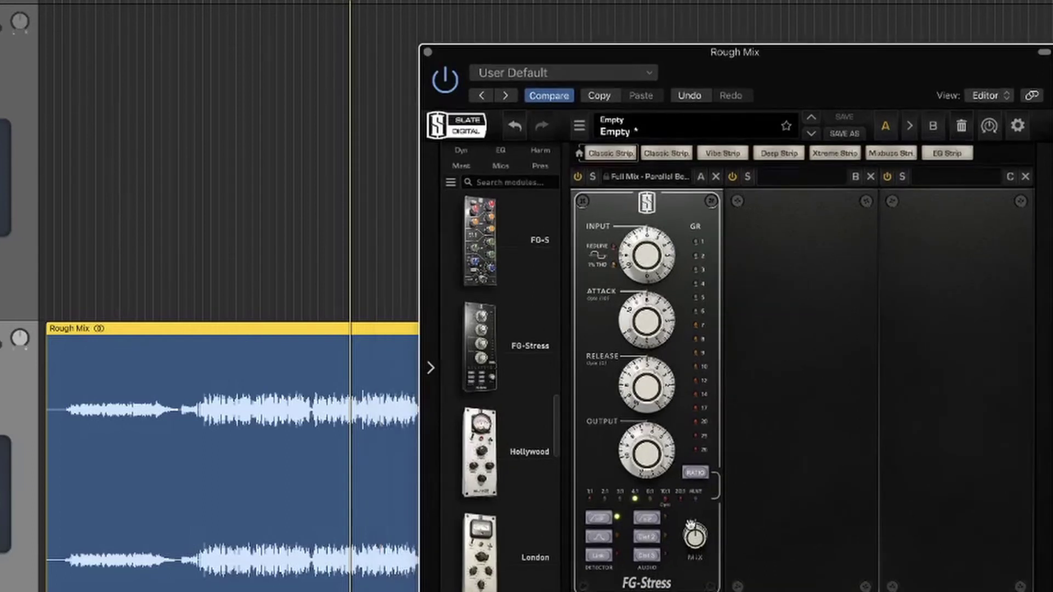
Step: Raise the FG-Stress mix and play the Rough Mix from the start of the louder section while adjusting the input
{"action": "mouse_move", "coordinate": [695, 535]}
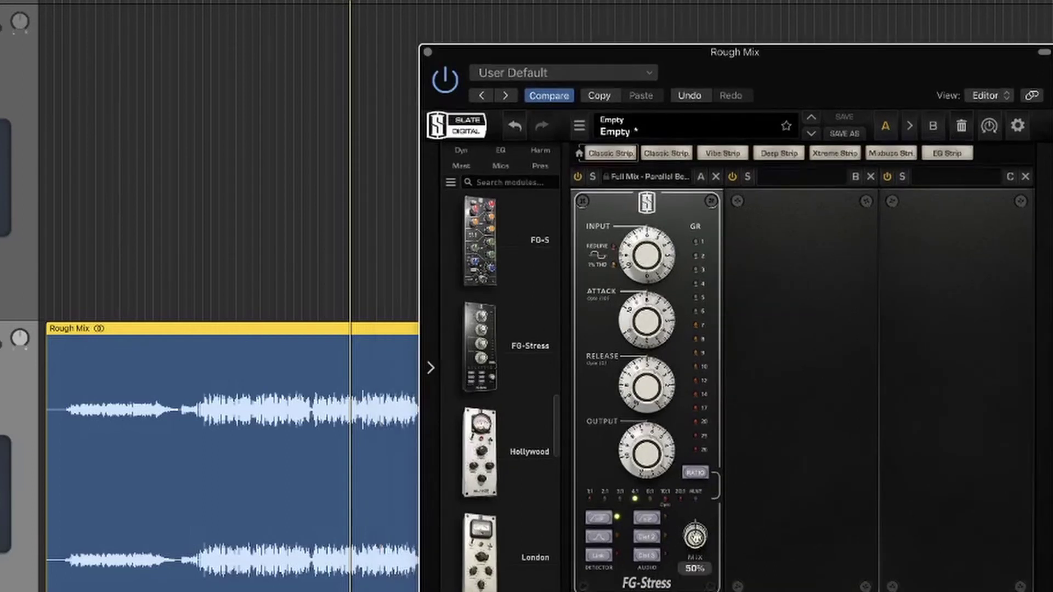
{"action": "left_click_drag", "start_coordinate": [695, 535], "coordinate": [707, 366]}
{"action": "left_click", "coordinate": [196, 4]}
{"action": "left_click_drag", "start_coordinate": [717, 63], "coordinate": [678, 75]}
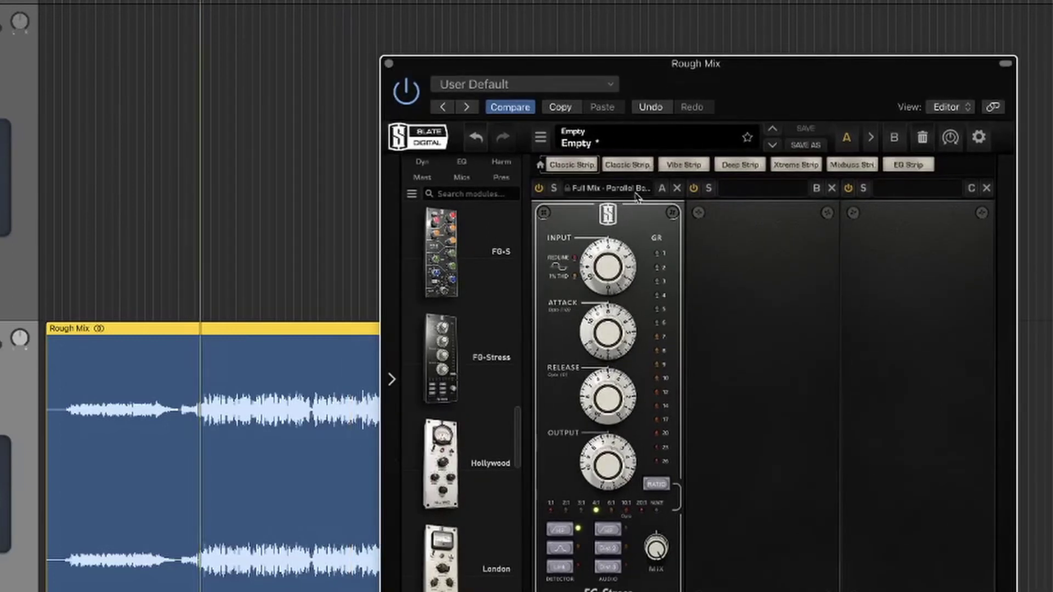
{"action": "mouse_move", "coordinate": [603, 468]}
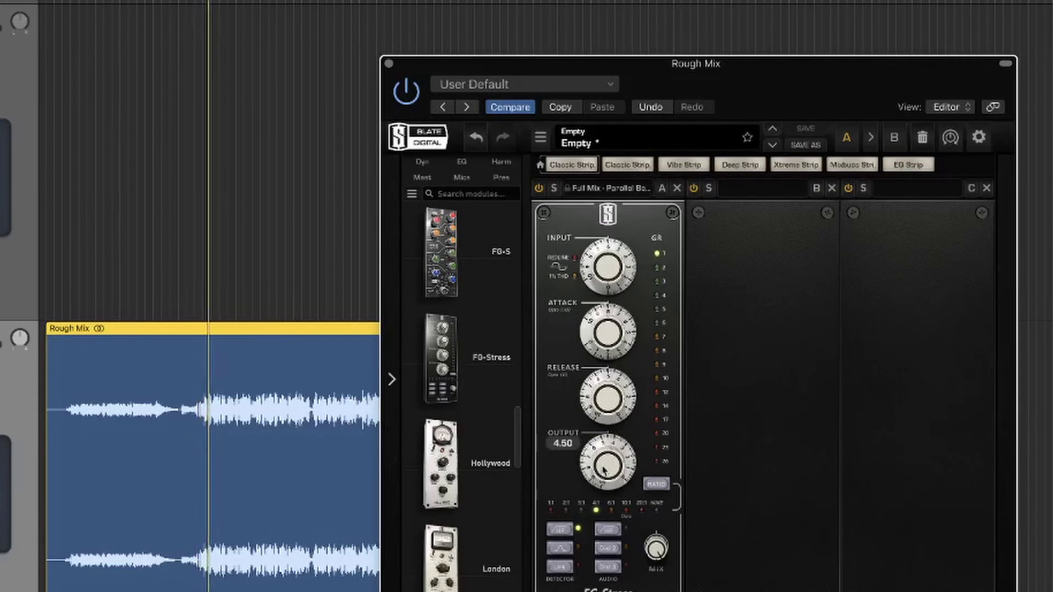
{"action": "left_click_drag", "start_coordinate": [610, 244], "coordinate": [609, 234]}
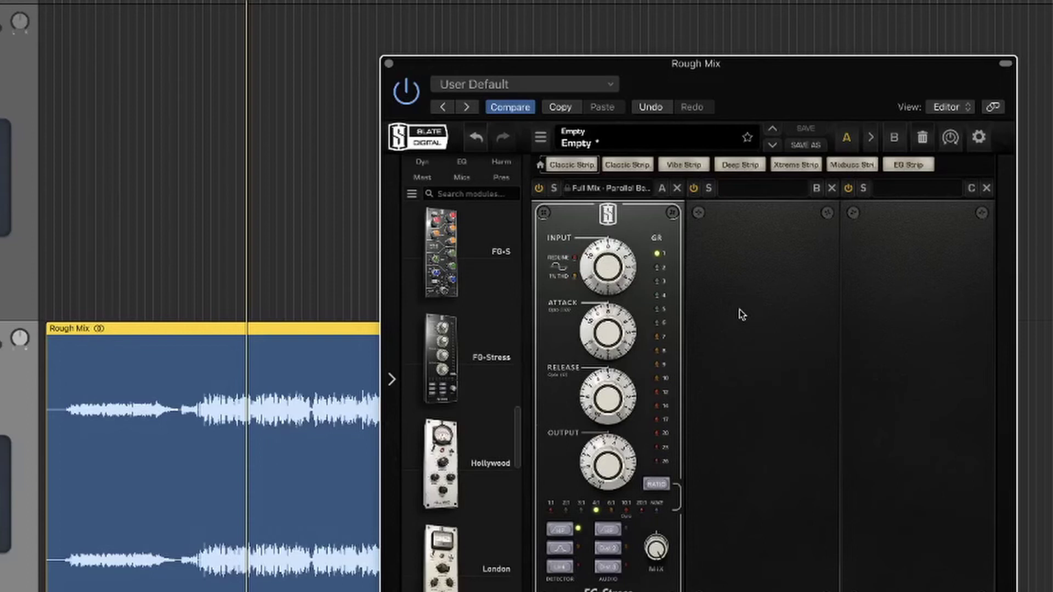
Step: Set the FG-Stress mix to 50%, fine-tune the input during playback, and compare with the module bypassed and active
{"action": "mouse_move", "coordinate": [658, 540]}
{"action": "key", "text": "space"}
{"action": "left_click_drag", "start_coordinate": [660, 547], "coordinate": [658, 551]}
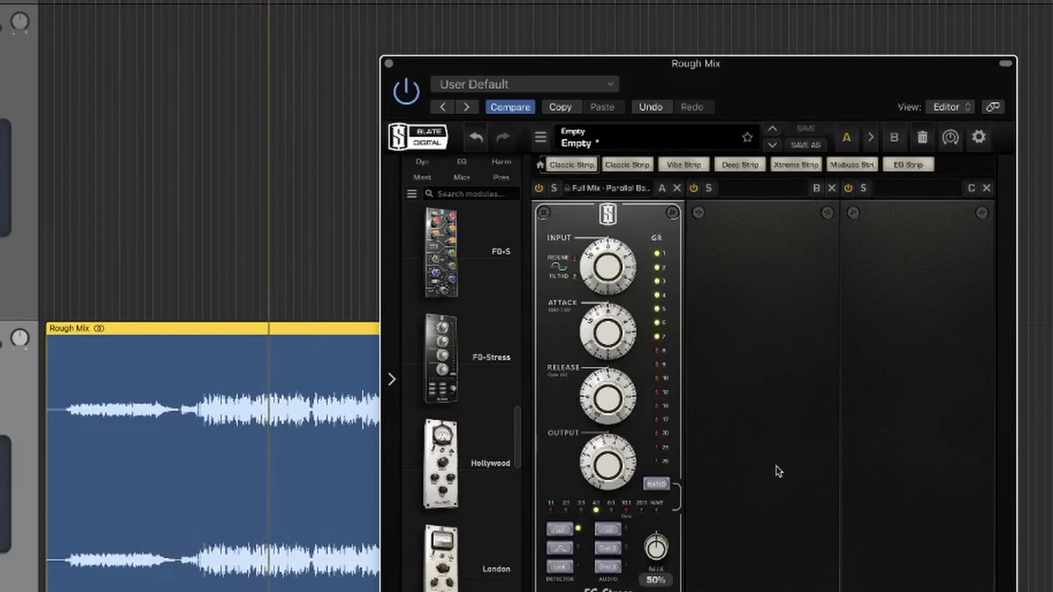
{"action": "left_click_drag", "start_coordinate": [606, 279], "coordinate": [606, 286]}
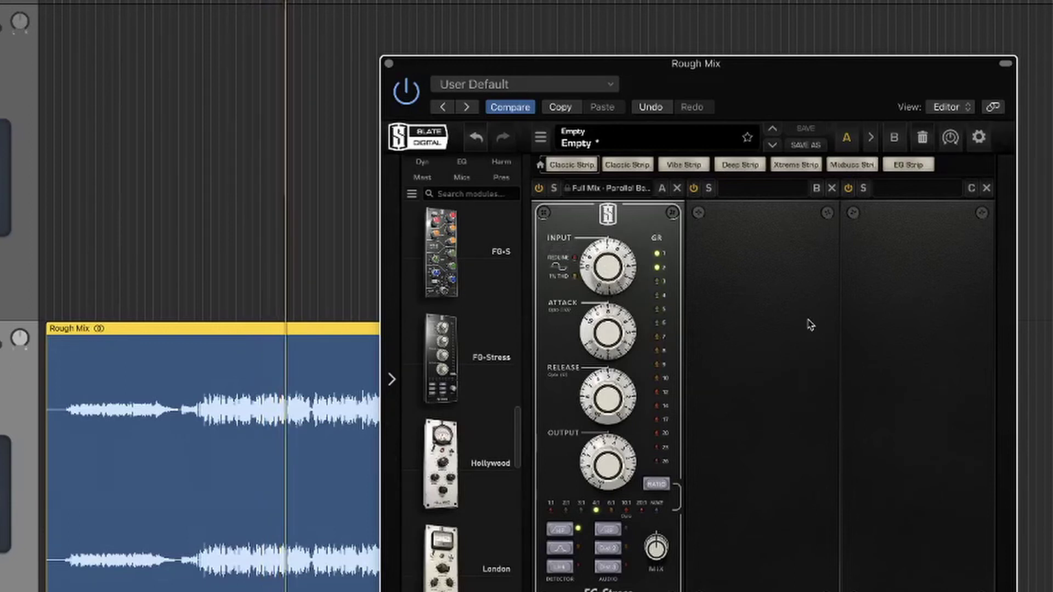
{"action": "left_click", "coordinate": [540, 192]}
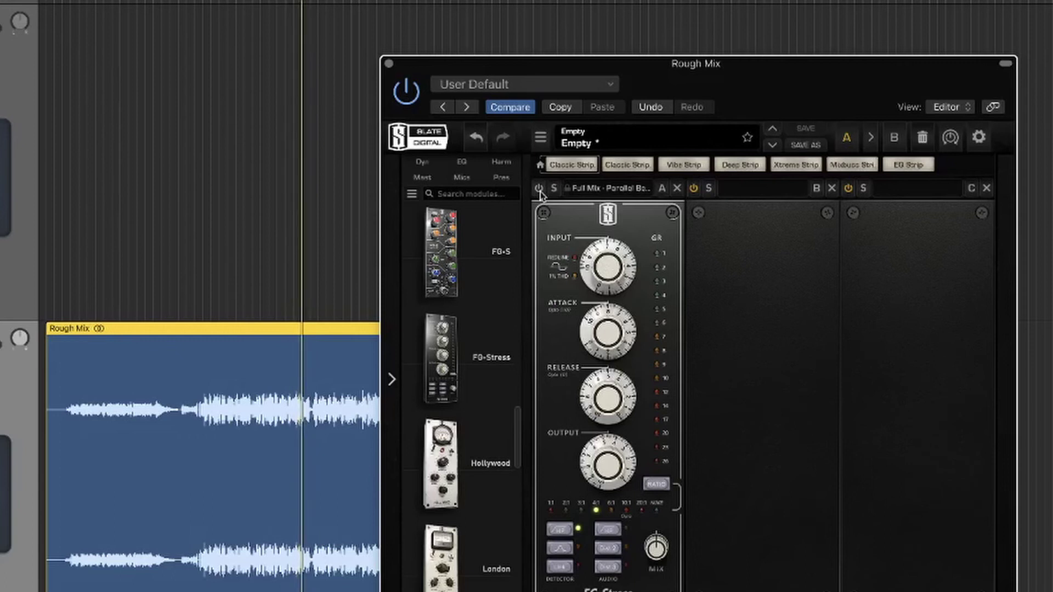
{"action": "left_click", "coordinate": [540, 191]}
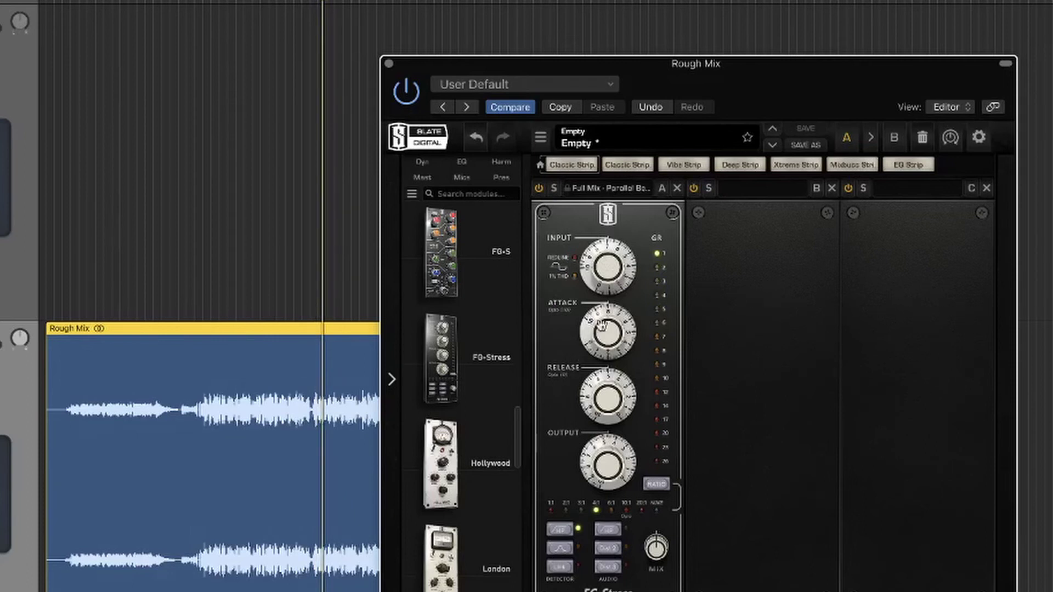
Step: Review the FG-Stress attack and release settings and close the Slate Digital rack
{"action": "mouse_move", "coordinate": [604, 330]}
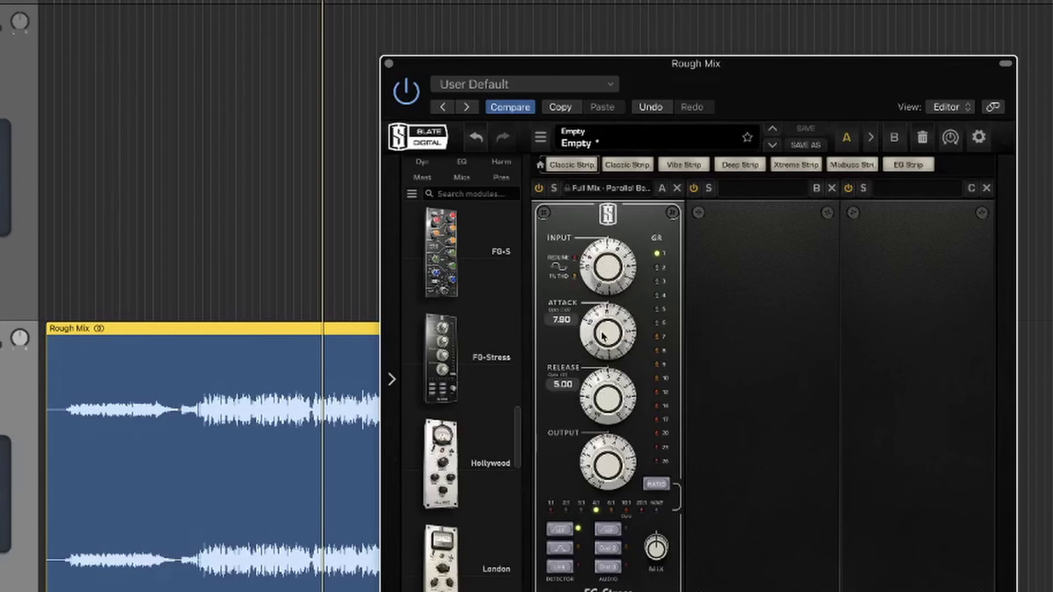
{"action": "mouse_move", "coordinate": [607, 400]}
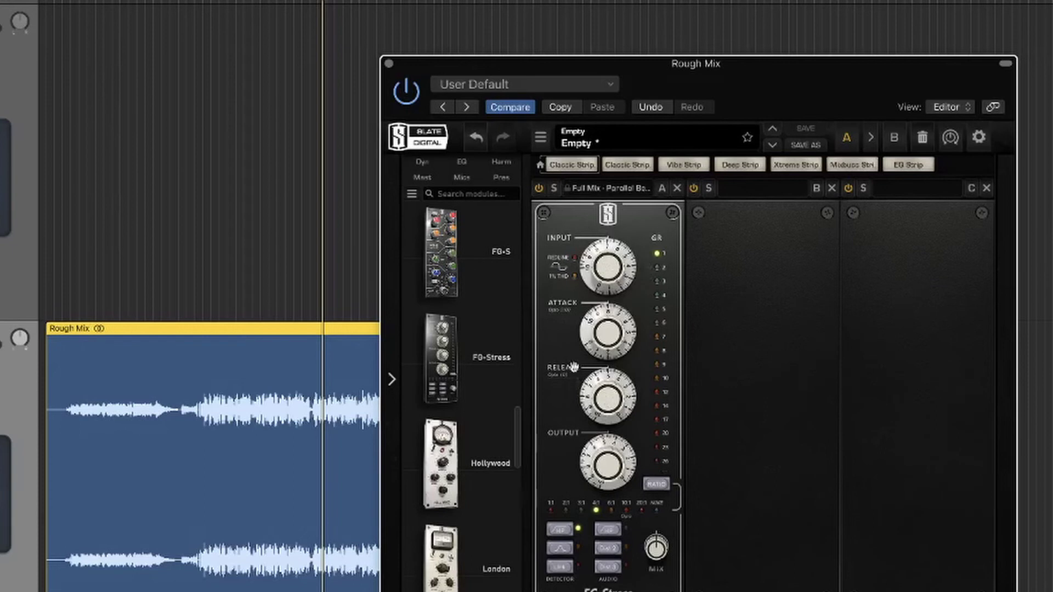
{"action": "left_click_drag", "start_coordinate": [702, 56], "coordinate": [720, 41]}
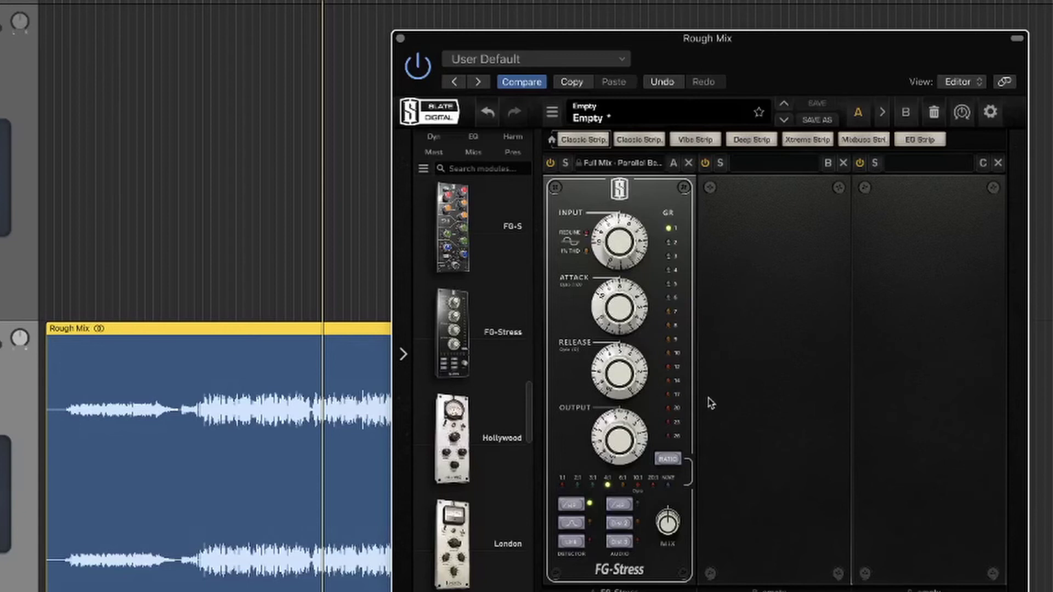
{"action": "left_click_drag", "start_coordinate": [695, 42], "coordinate": [663, 40]}
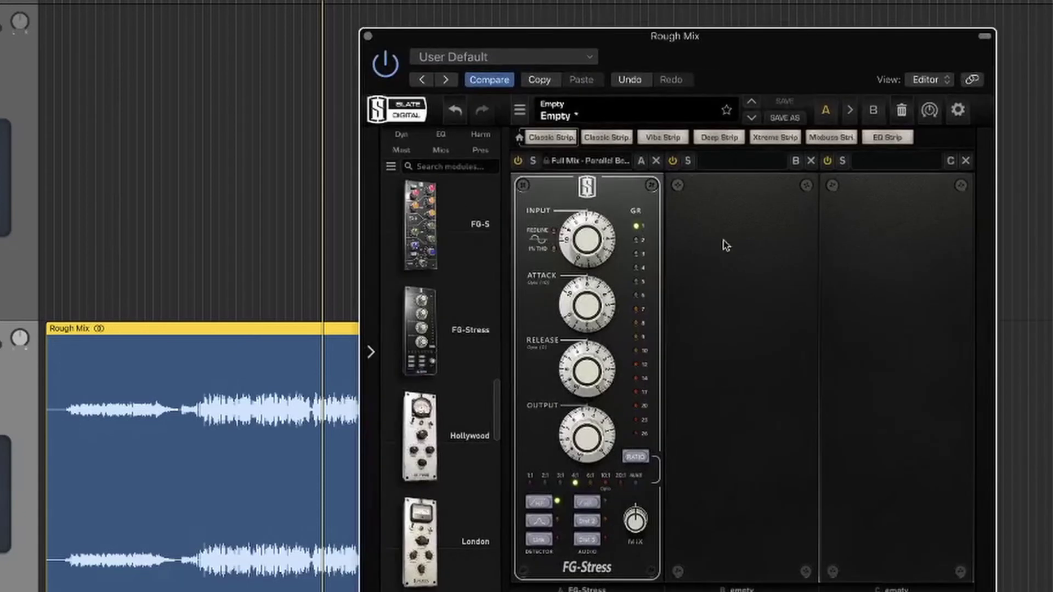
{"action": "mouse_move", "coordinate": [588, 309]}
{"action": "left_click", "coordinate": [368, 36]}
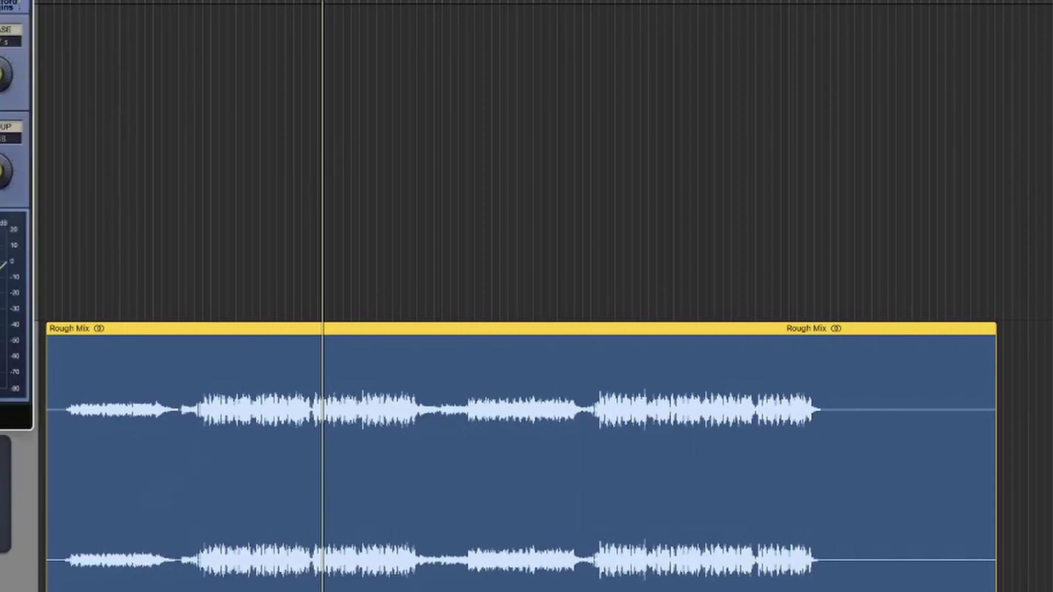
Step: Bring Oxford Dynamics into view and enable its compressor with 0.52 ms attack, 0.121 s release and a 4.10 to 1 ratio
{"action": "left_click_drag", "start_coordinate": [1, 1], "coordinate": [470, 47]}
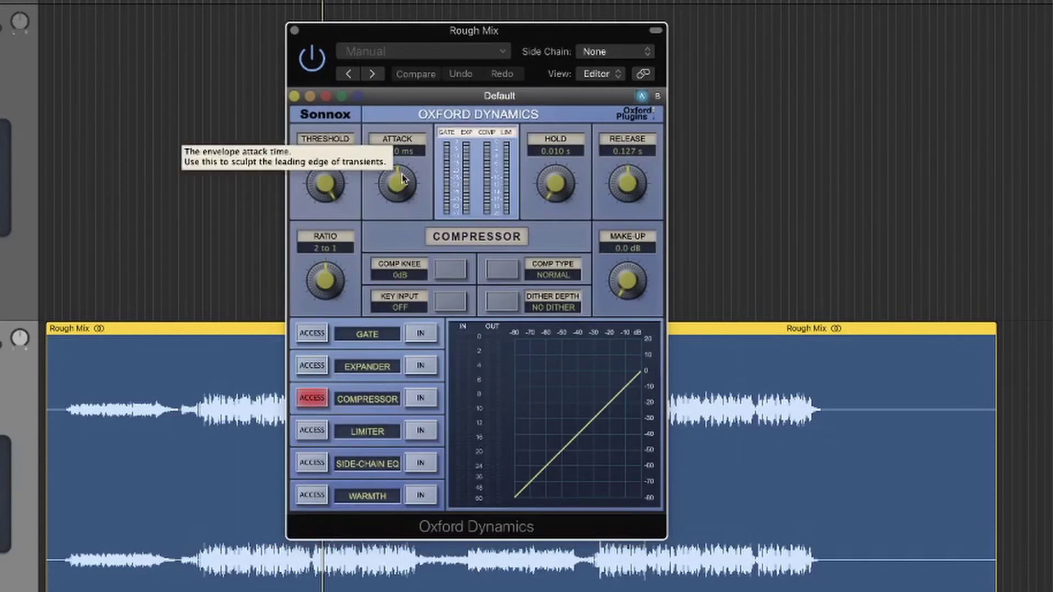
{"action": "left_click_drag", "start_coordinate": [403, 178], "coordinate": [415, 288]}
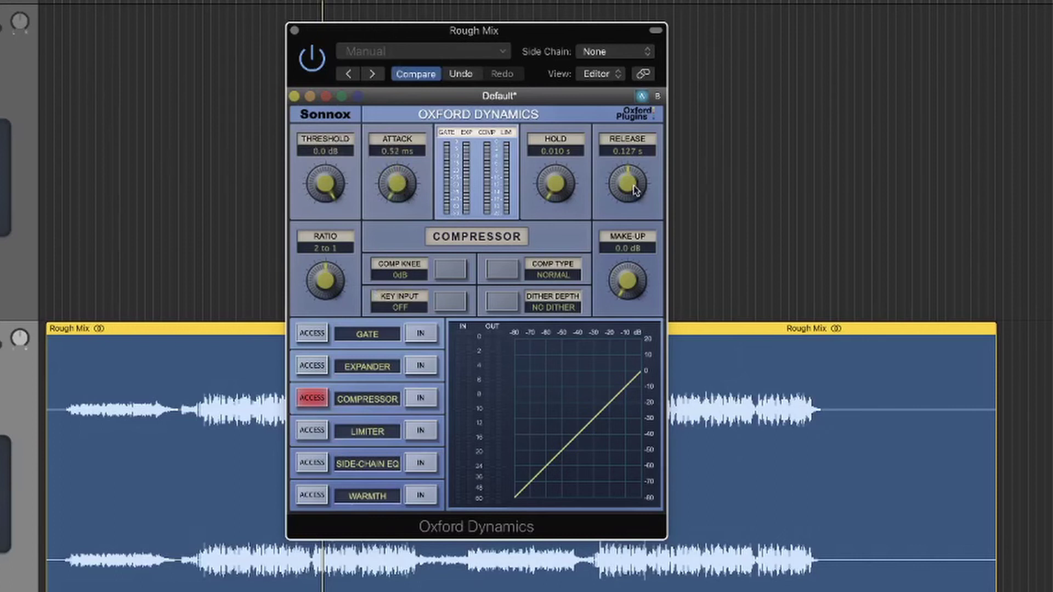
{"action": "mouse_move", "coordinate": [635, 189]}
{"action": "left_mouse_down"}
{"action": "mouse_move", "coordinate": [655, 66]}
{"action": "mouse_move", "coordinate": [634, 194]}
{"action": "left_mouse_up"}
{"action": "left_click", "coordinate": [420, 398]}
{"action": "left_click_drag", "start_coordinate": [335, 280], "coordinate": [333, 274]}
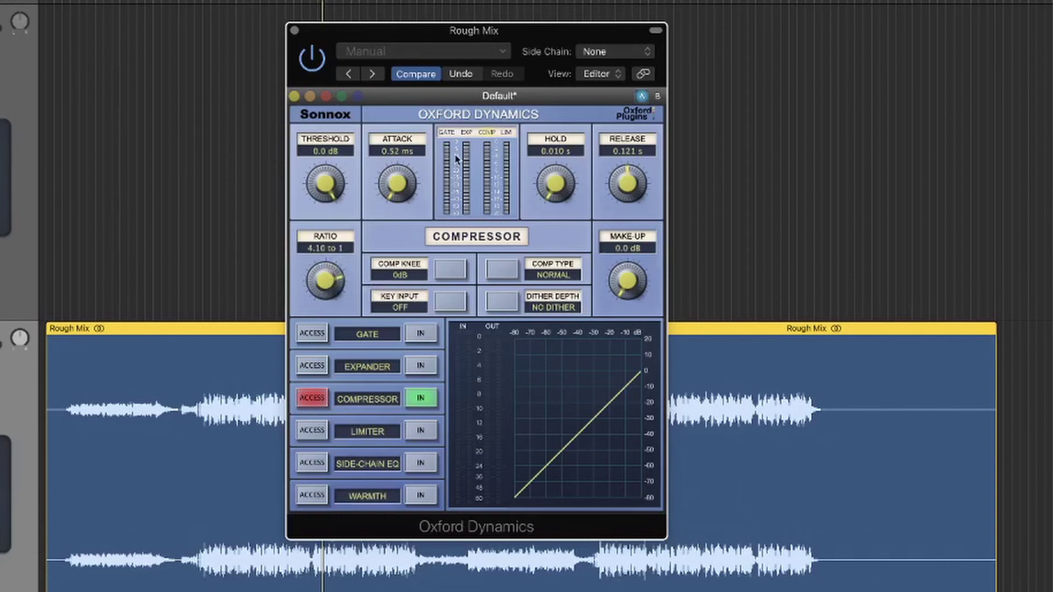
Step: Play the Rough Mix from the start of the louder section and lower the Oxford Dynamics threshold to -31.0 dB
{"action": "left_click_drag", "start_coordinate": [480, 41], "coordinate": [586, 52]}
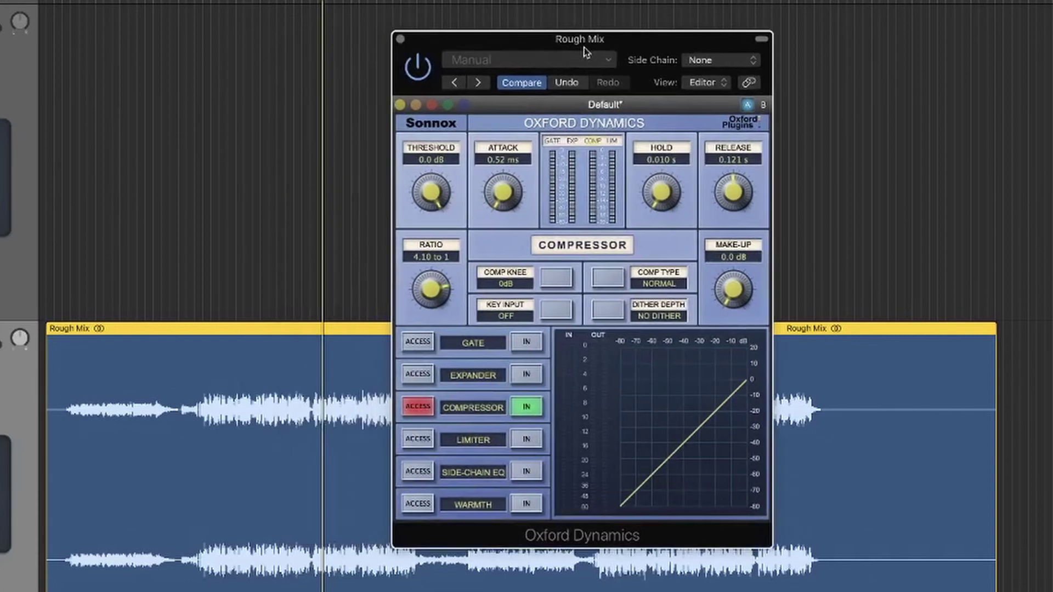
{"action": "left_click", "coordinate": [198, 4]}
{"action": "key", "text": "space"}
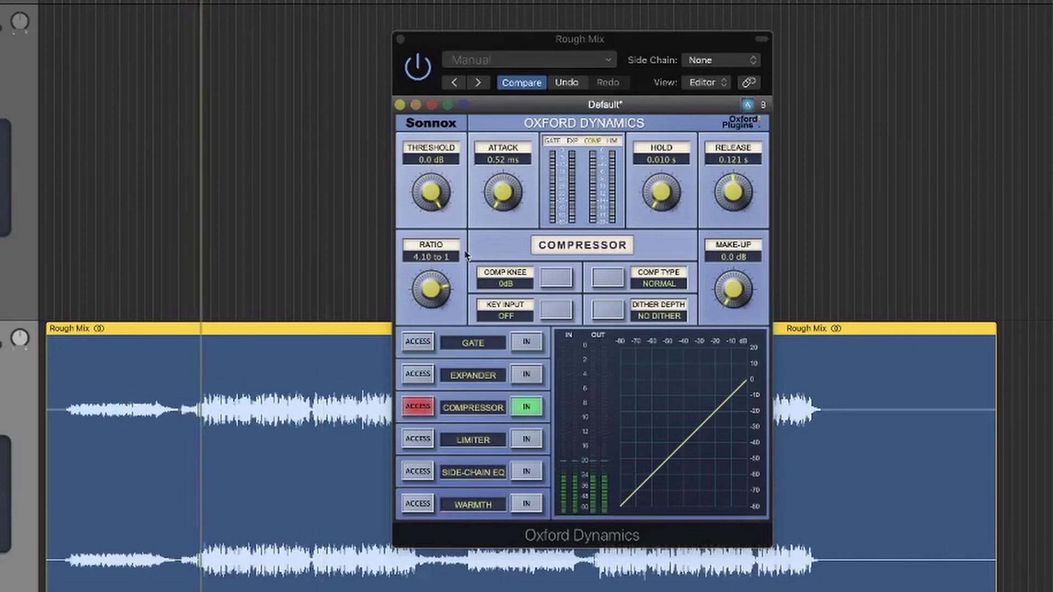
{"action": "left_click_drag", "start_coordinate": [432, 192], "coordinate": [423, 256]}
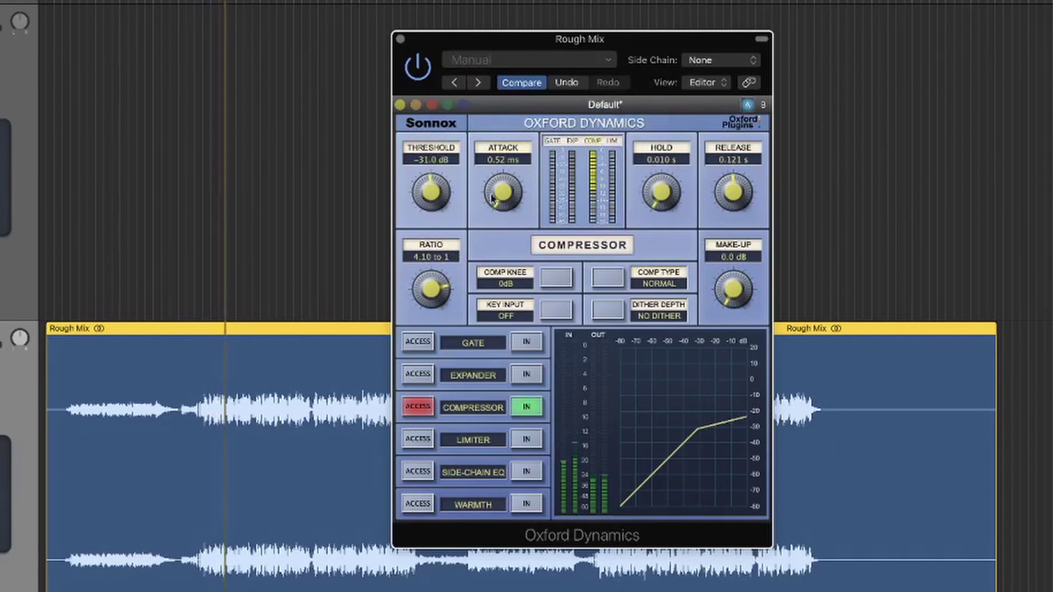
Step: Set the compressor attack to 5.33 ms and the release to 0.005 s, replaying the louder section to hear the settings
{"action": "left_click_drag", "start_coordinate": [506, 203], "coordinate": [511, 125]}
{"action": "left_click", "coordinate": [187, 7]}
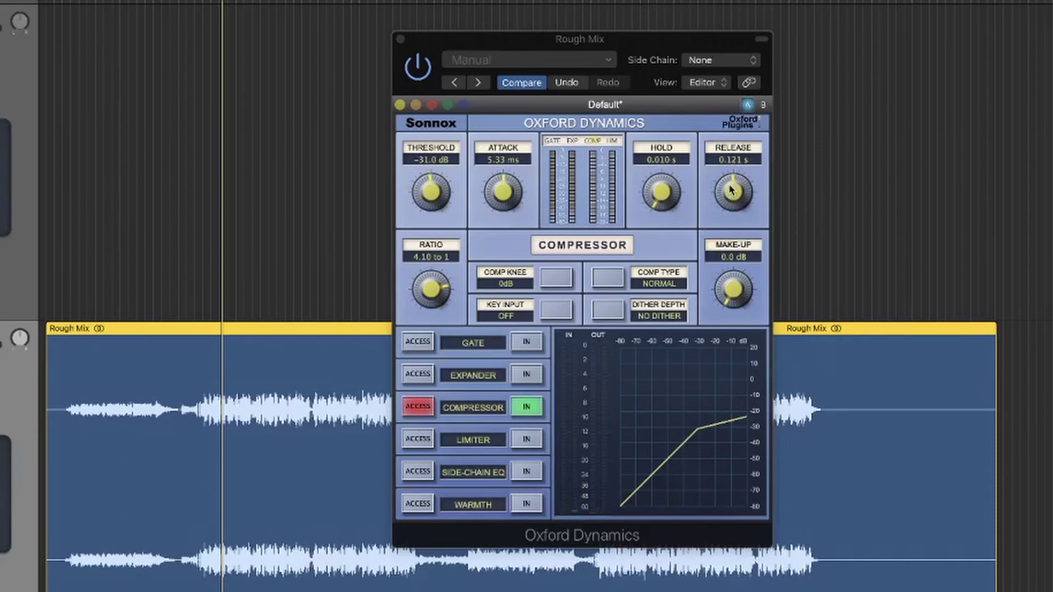
{"action": "left_click_drag", "start_coordinate": [730, 189], "coordinate": [705, 289]}
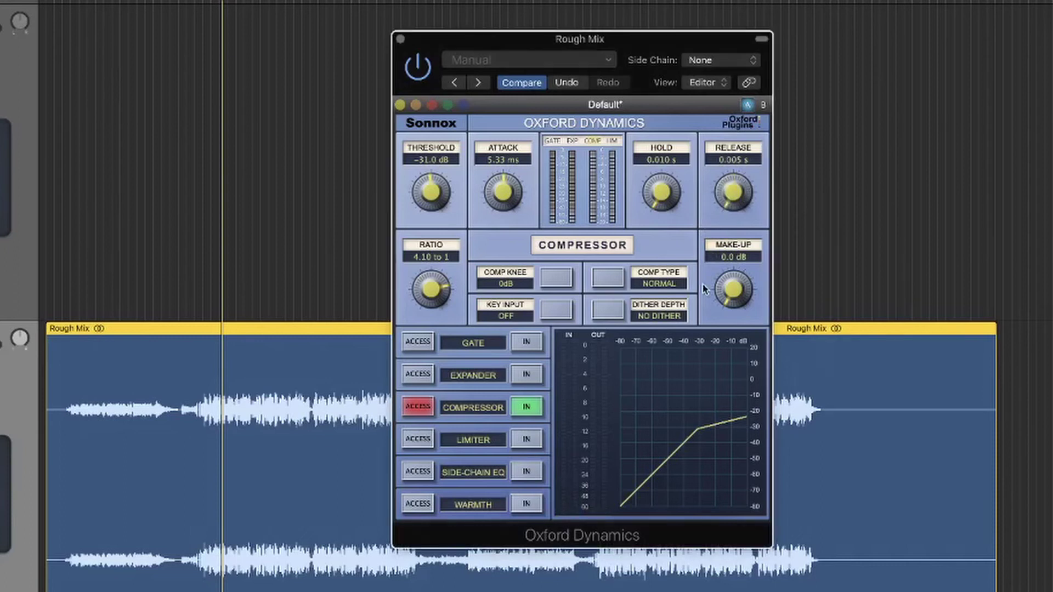
{"action": "left_click", "coordinate": [195, 3]}
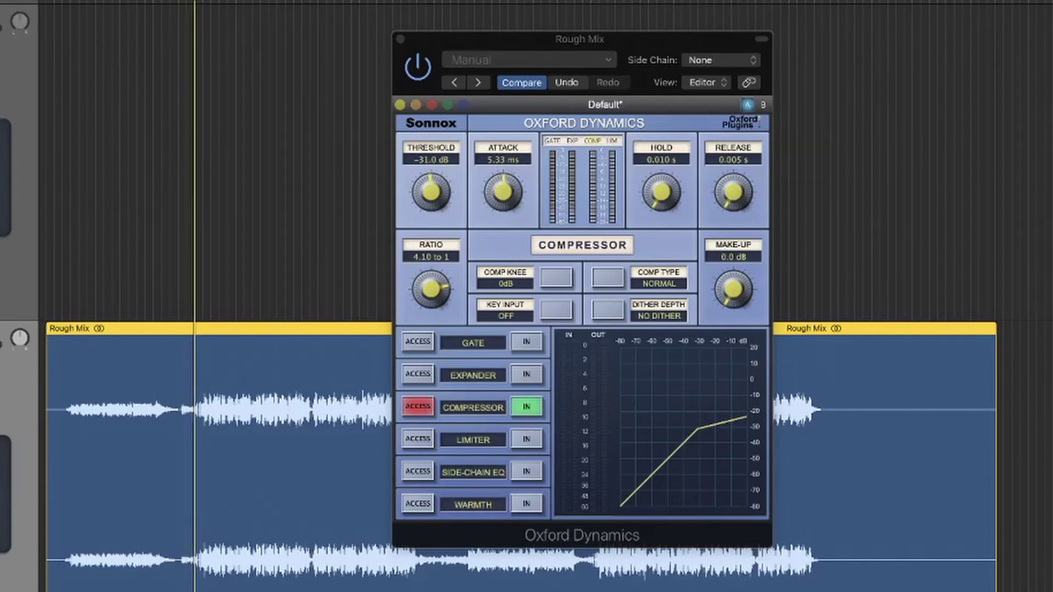
{"action": "key", "text": "space"}
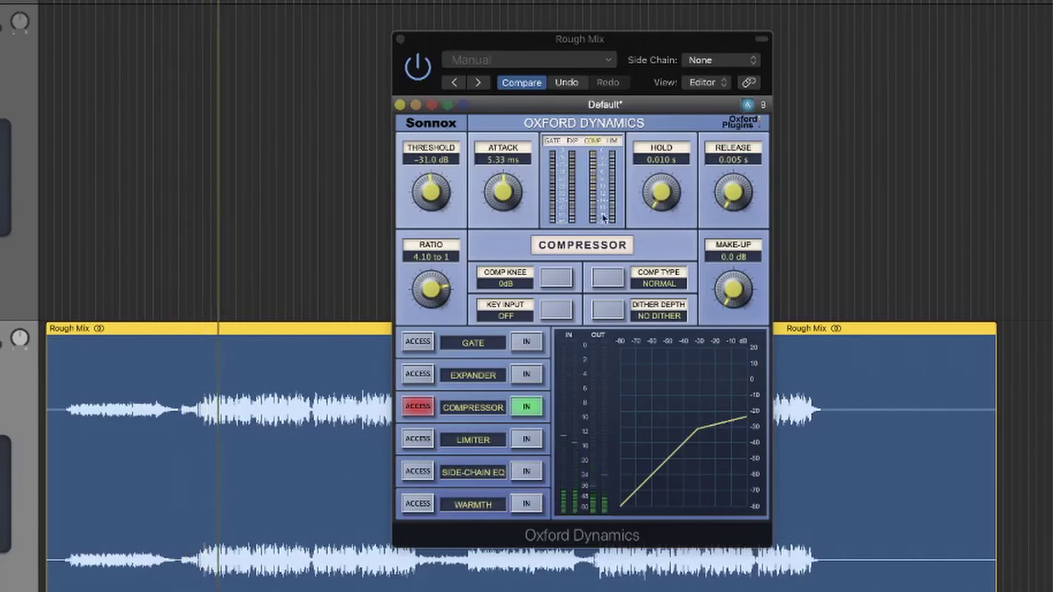
Step: Set the attack to 52.0 ms, the release to 0.130 s and the ratio to 2.03 to 1, and replay the louder section
{"action": "left_click_drag", "start_coordinate": [504, 206], "coordinate": [504, 189]}
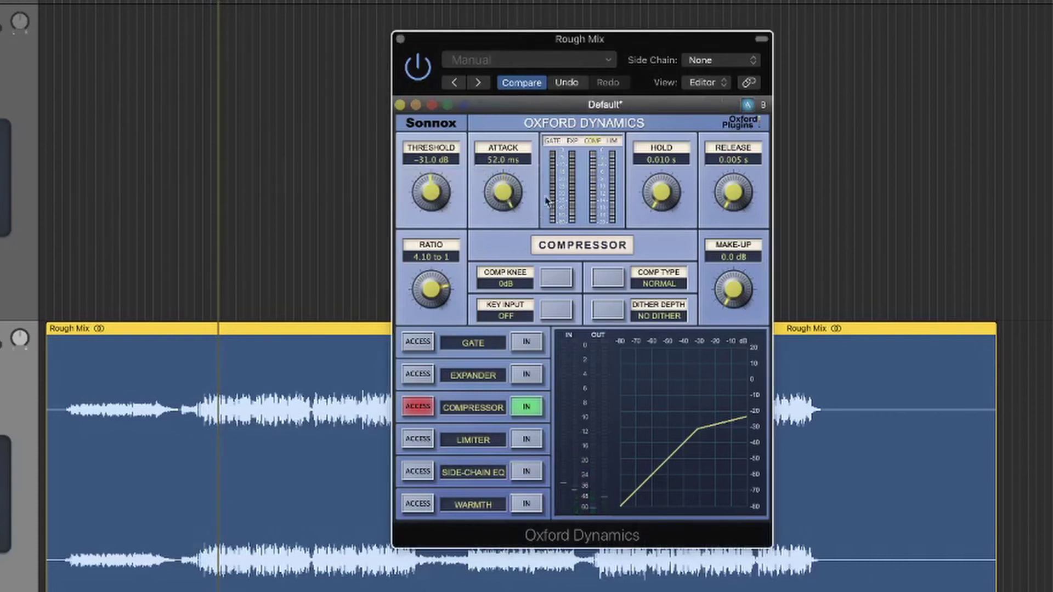
{"action": "left_click_drag", "start_coordinate": [733, 195], "coordinate": [734, 122]}
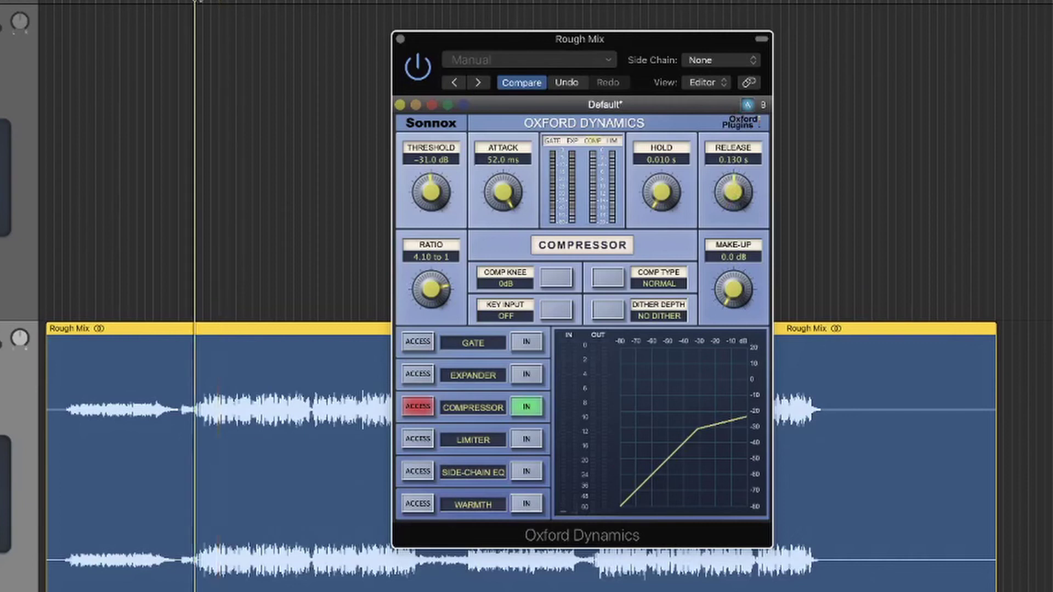
{"action": "left_click_drag", "start_coordinate": [445, 287], "coordinate": [430, 314]}
{"action": "key", "text": "space"}
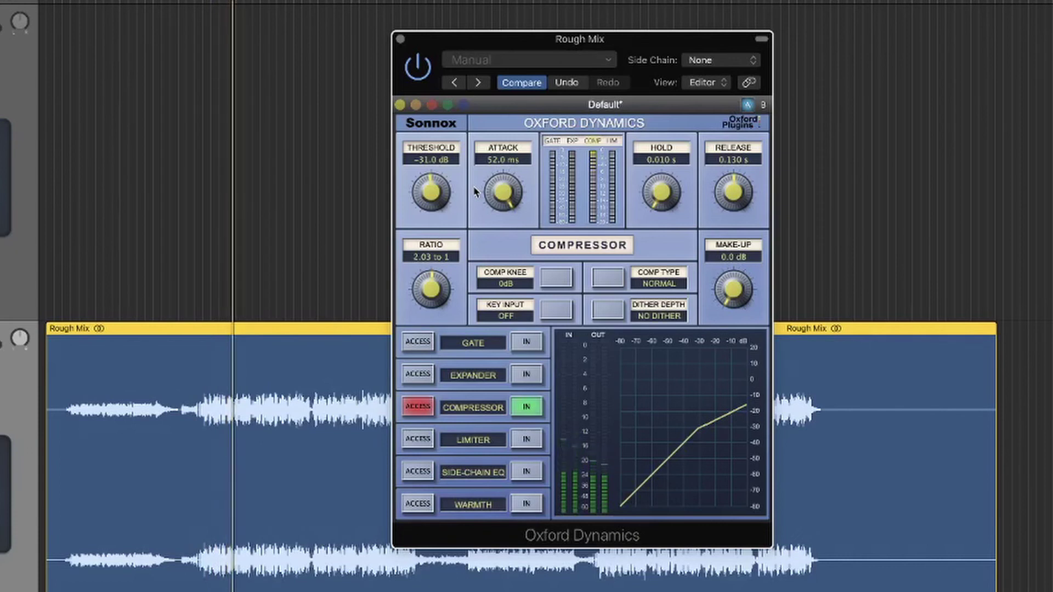
Step: Shorten the Oxford Dynamics release to 0.044 s and raise the threshold to -24.0 dB
{"action": "left_click_drag", "start_coordinate": [732, 202], "coordinate": [726, 220]}
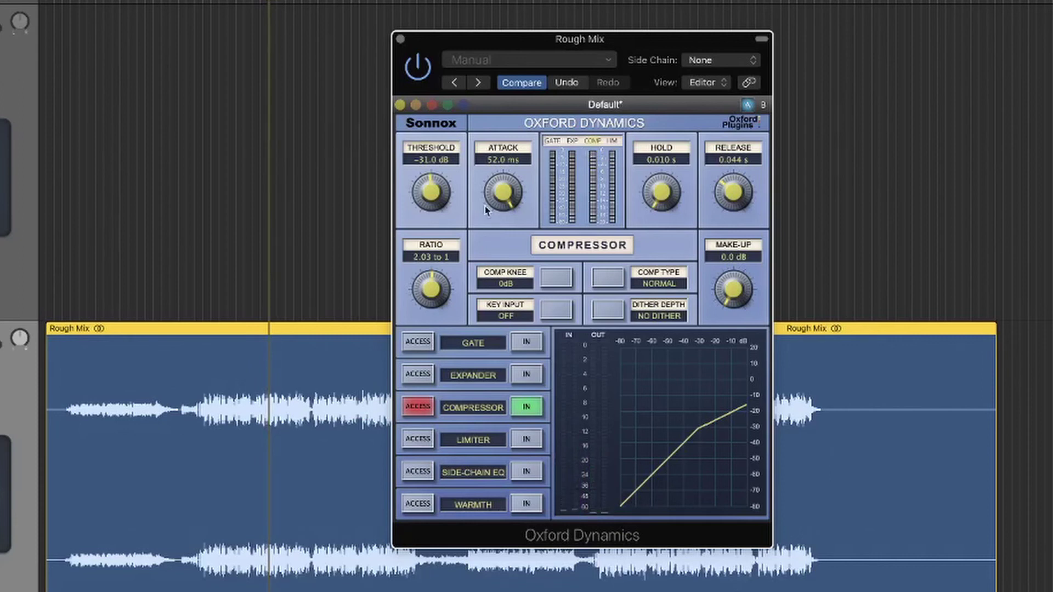
{"action": "left_click_drag", "start_coordinate": [513, 43], "coordinate": [499, 45]}
{"action": "mouse_move", "coordinate": [418, 201]}
{"action": "left_mouse_down"}
{"action": "mouse_move", "coordinate": [418, 189]}
{"action": "mouse_move", "coordinate": [414, 203]}
{"action": "left_mouse_up"}
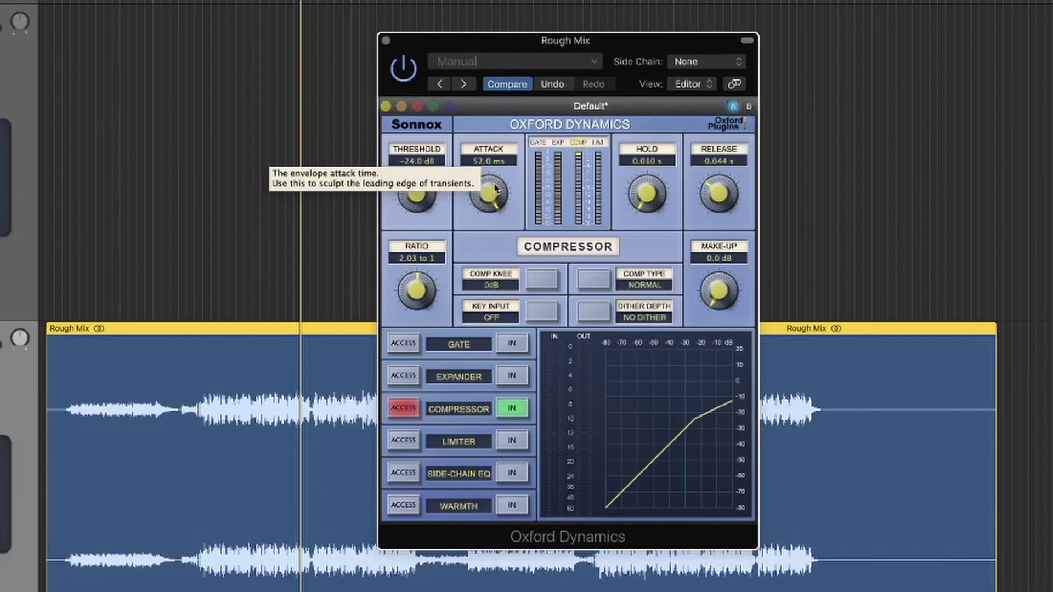
Step: Demonstrate different attack and release combinations on the Oxford Dynamics compressor, leaving the attack at 5.38 ms and the release at 0.130 s
{"action": "left_click_drag", "start_coordinate": [490, 197], "coordinate": [481, 247]}
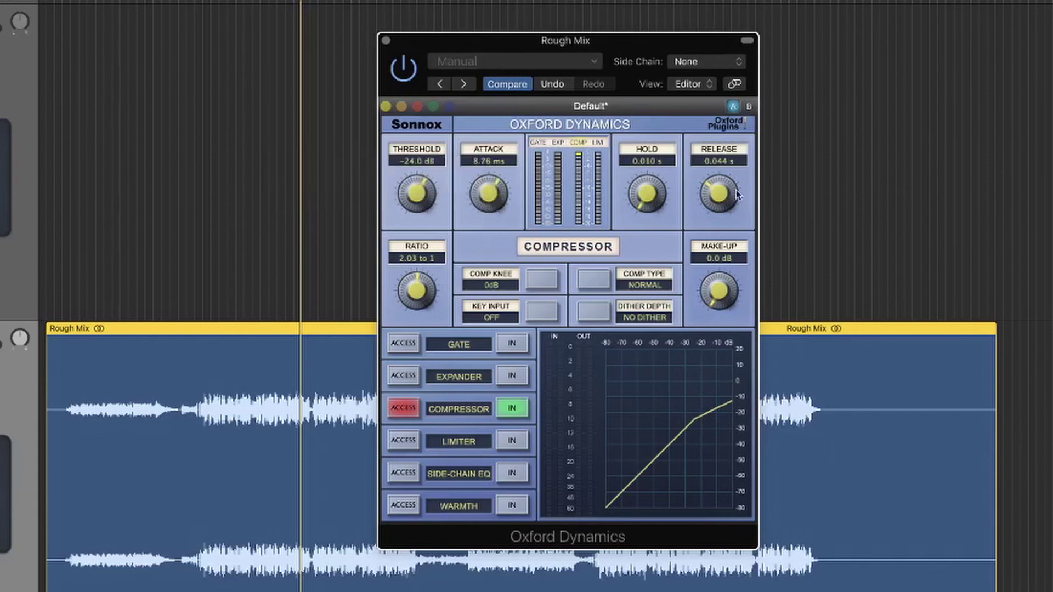
{"action": "left_click_drag", "start_coordinate": [718, 193], "coordinate": [631, 211]}
{"action": "left_click_drag", "start_coordinate": [507, 195], "coordinate": [494, 209]}
{"action": "left_click_drag", "start_coordinate": [710, 201], "coordinate": [692, 198]}
{"action": "mouse_move", "coordinate": [509, 193]}
{"action": "left_mouse_down"}
{"action": "mouse_move", "coordinate": [487, 161]}
{"action": "mouse_move", "coordinate": [496, 190]}
{"action": "left_mouse_up"}
{"action": "left_click_drag", "start_coordinate": [716, 214], "coordinate": [723, 193]}
{"action": "left_click_drag", "start_coordinate": [480, 199], "coordinate": [479, 201]}
{"action": "left_click_drag", "start_coordinate": [498, 51], "coordinate": [411, 70]}
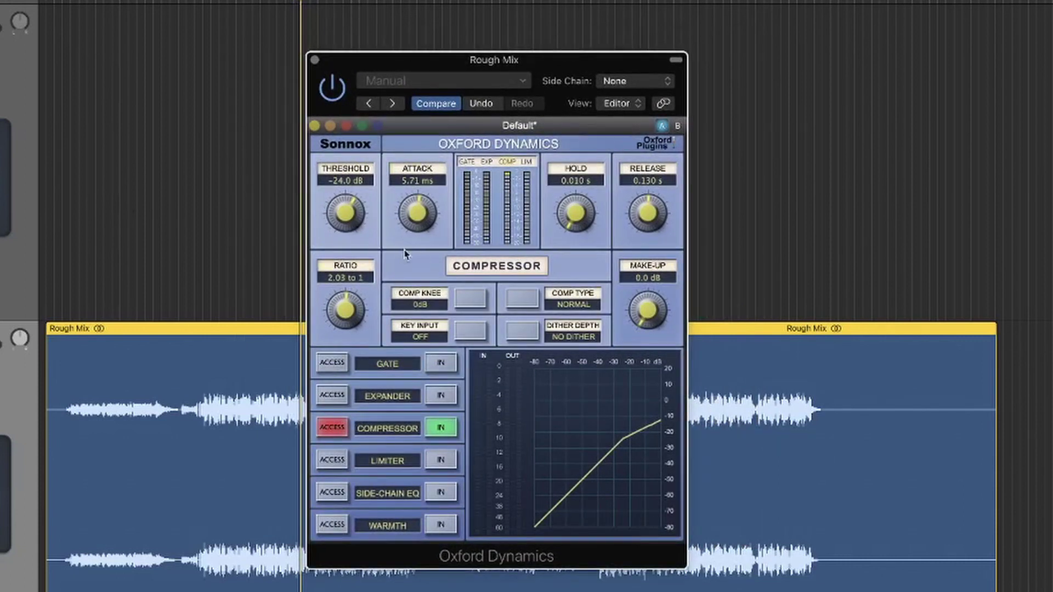
{"action": "left_click_drag", "start_coordinate": [416, 225], "coordinate": [418, 229]}
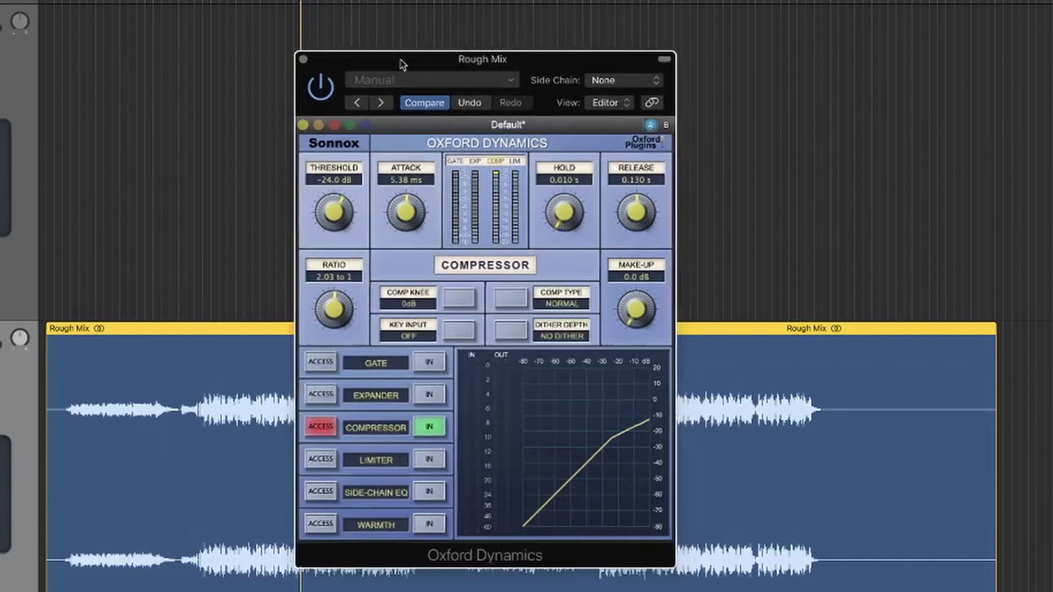
Step: Close Oxford Dynamics, insert the UAD Precision Buss Compressor on the Rough Mix channel, and place its window over the arrangement
{"action": "left_click_drag", "start_coordinate": [413, 68], "coordinate": [404, 64]}
{"action": "key", "text": "super+w"}
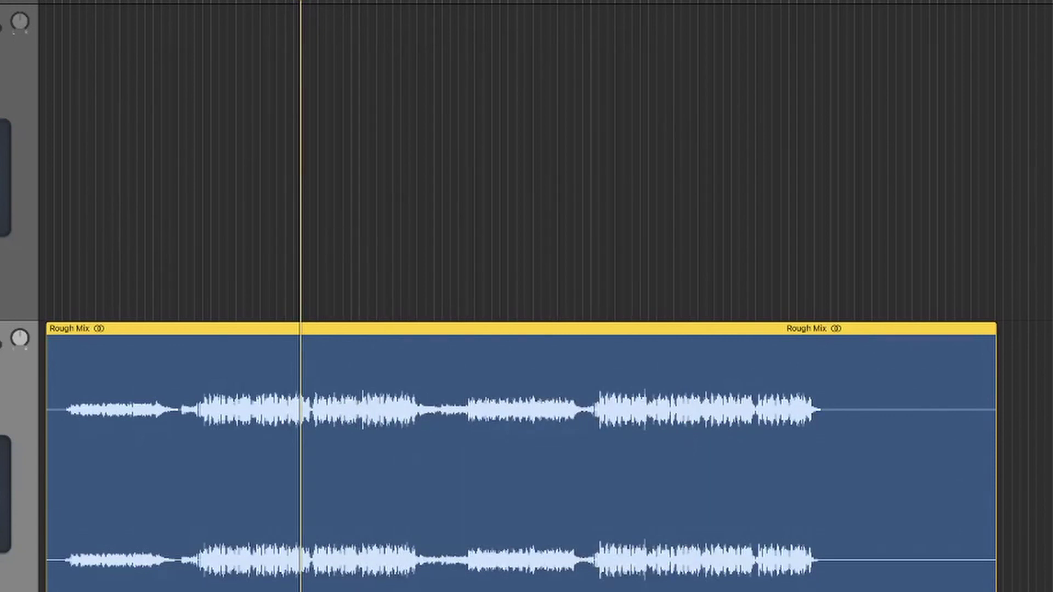
{"action": "left_click", "coordinate": [30, 385]}
{"action": "mouse_move", "coordinate": [33, 577]}
{"action": "mouse_move", "coordinate": [164, 558]}
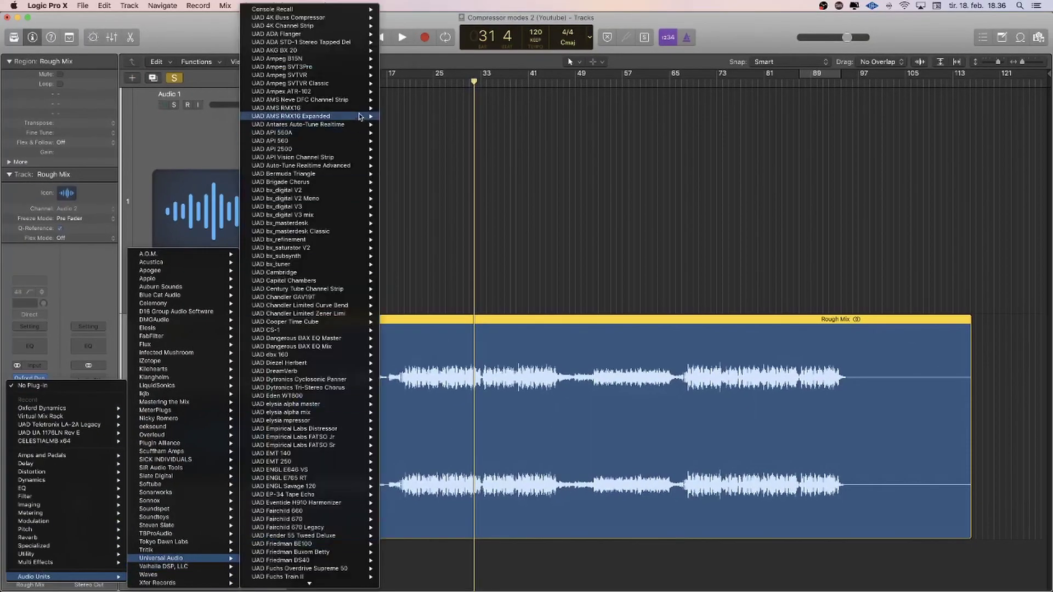
{"action": "mouse_move", "coordinate": [311, 584]}
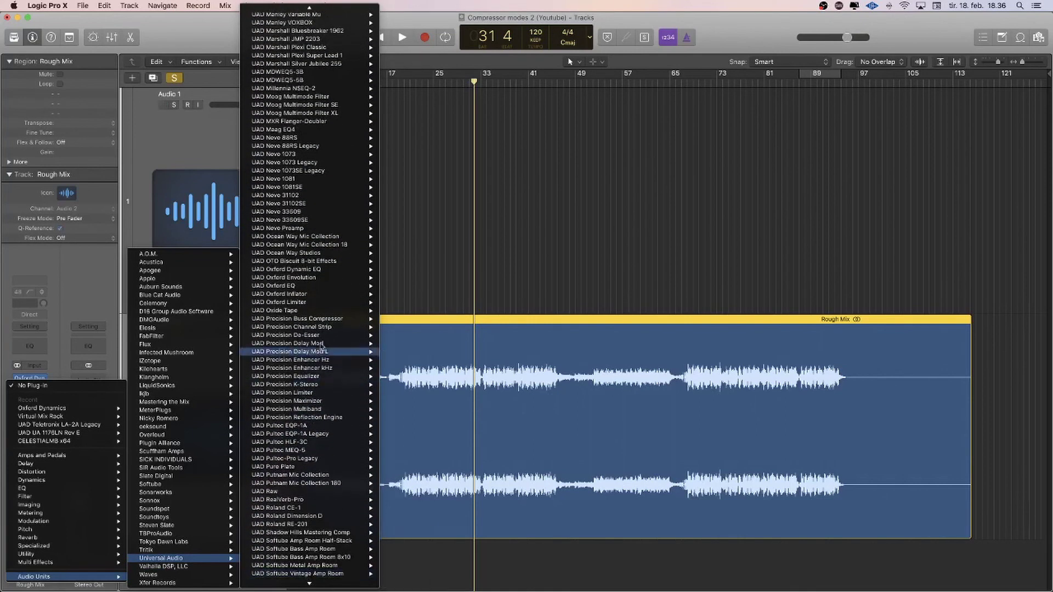
{"action": "mouse_move", "coordinate": [329, 320]}
{"action": "left_click", "coordinate": [401, 318]}
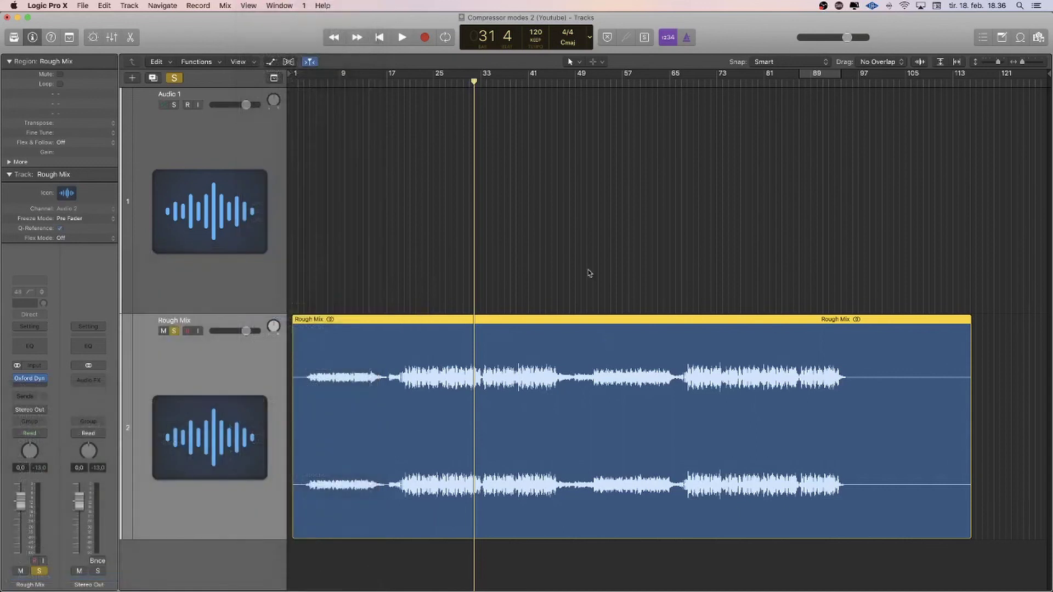
{"action": "left_click_drag", "start_coordinate": [257, 39], "coordinate": [535, 192]}
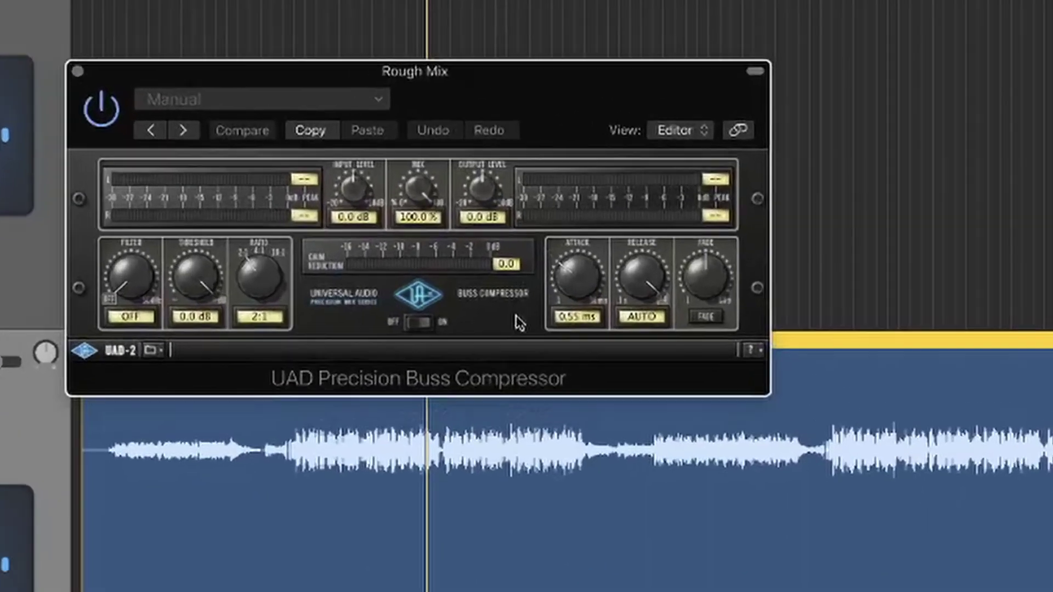
Step: Set the Precision Buss Compressor attack to 0.47 ms and release to 1.20 s, and try its threshold, filter, ratio and mix controls
{"action": "left_click_drag", "start_coordinate": [554, 286], "coordinate": [550, 290]}
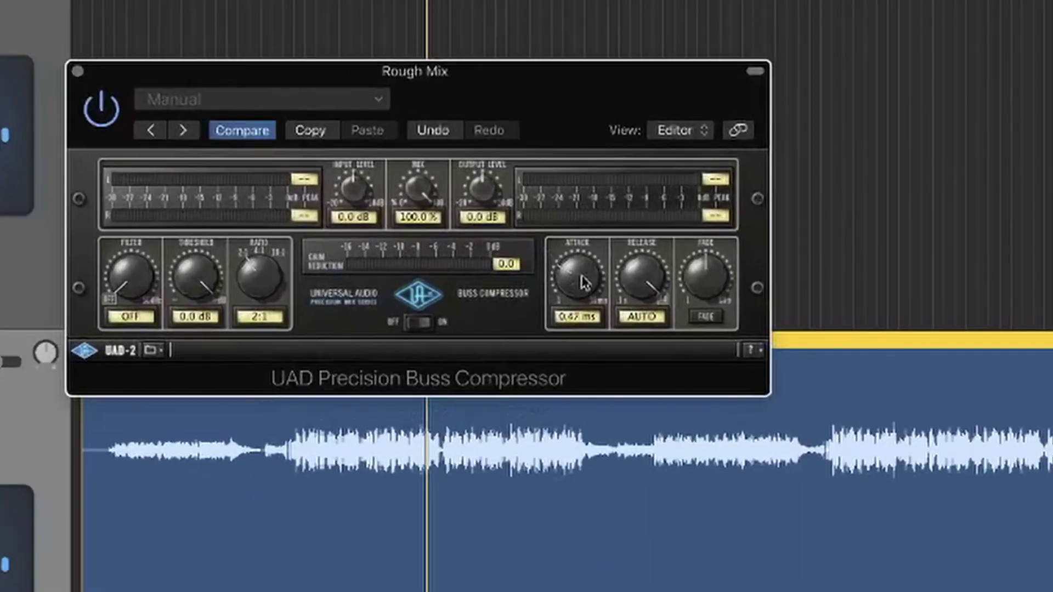
{"action": "left_click_drag", "start_coordinate": [646, 279], "coordinate": [642, 291]}
{"action": "mouse_move", "coordinate": [211, 288]}
{"action": "left_mouse_down"}
{"action": "mouse_move", "coordinate": [207, 275]}
{"action": "mouse_move", "coordinate": [211, 287]}
{"action": "left_mouse_up"}
{"action": "left_click_drag", "start_coordinate": [136, 276], "coordinate": [118, 337]}
{"action": "left_click_drag", "start_coordinate": [259, 279], "coordinate": [242, 329]}
{"action": "left_click_drag", "start_coordinate": [422, 192], "coordinate": [411, 129]}
{"action": "left_click_drag", "start_coordinate": [425, 192], "coordinate": [550, 16]}
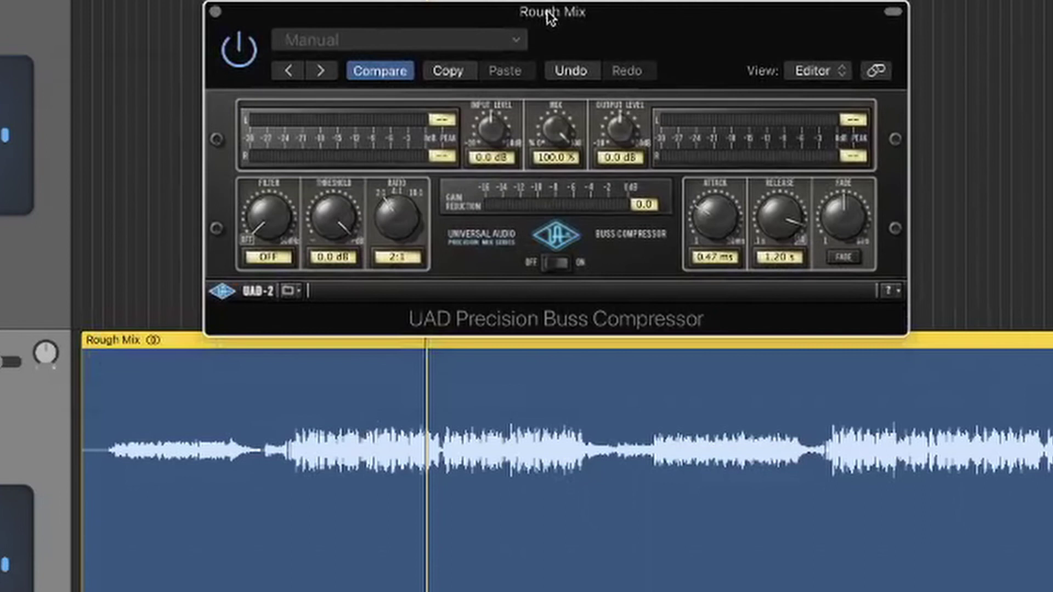